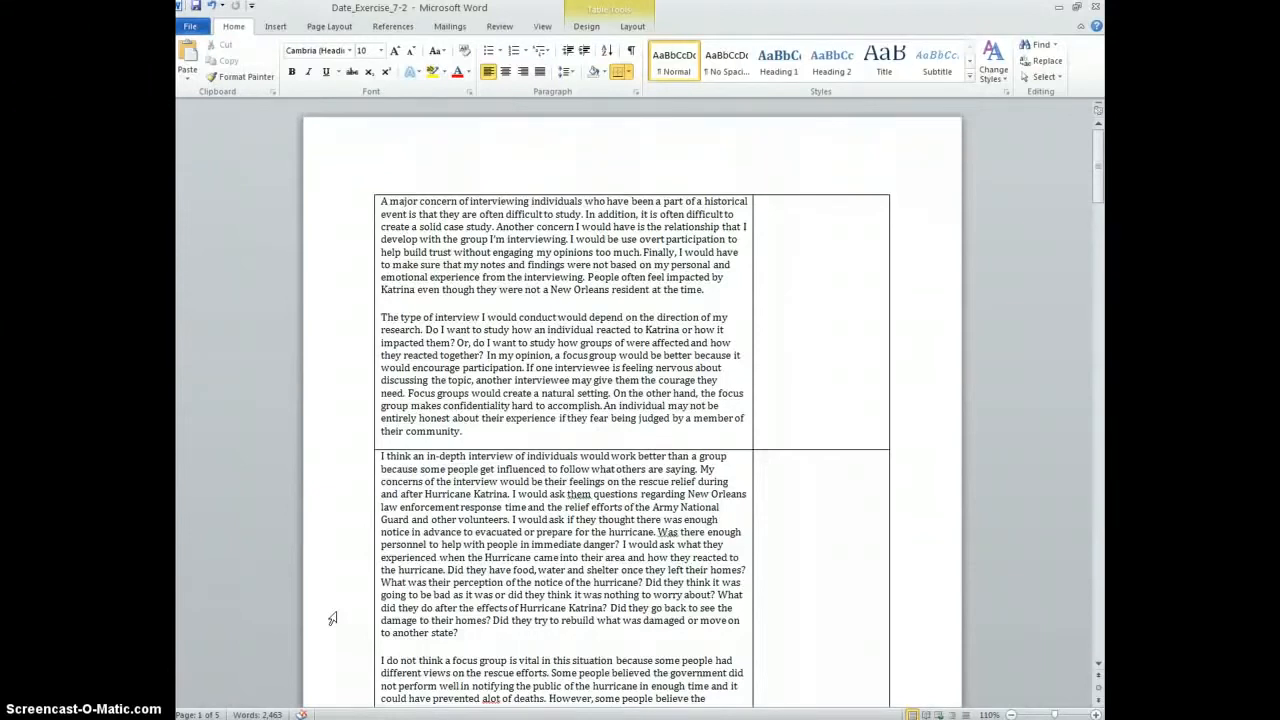
Scroll through the table to read the first interview response
{"action": "scroll", "coordinate": [543, 466], "scroll_direction": "down", "scroll_amount": 2}
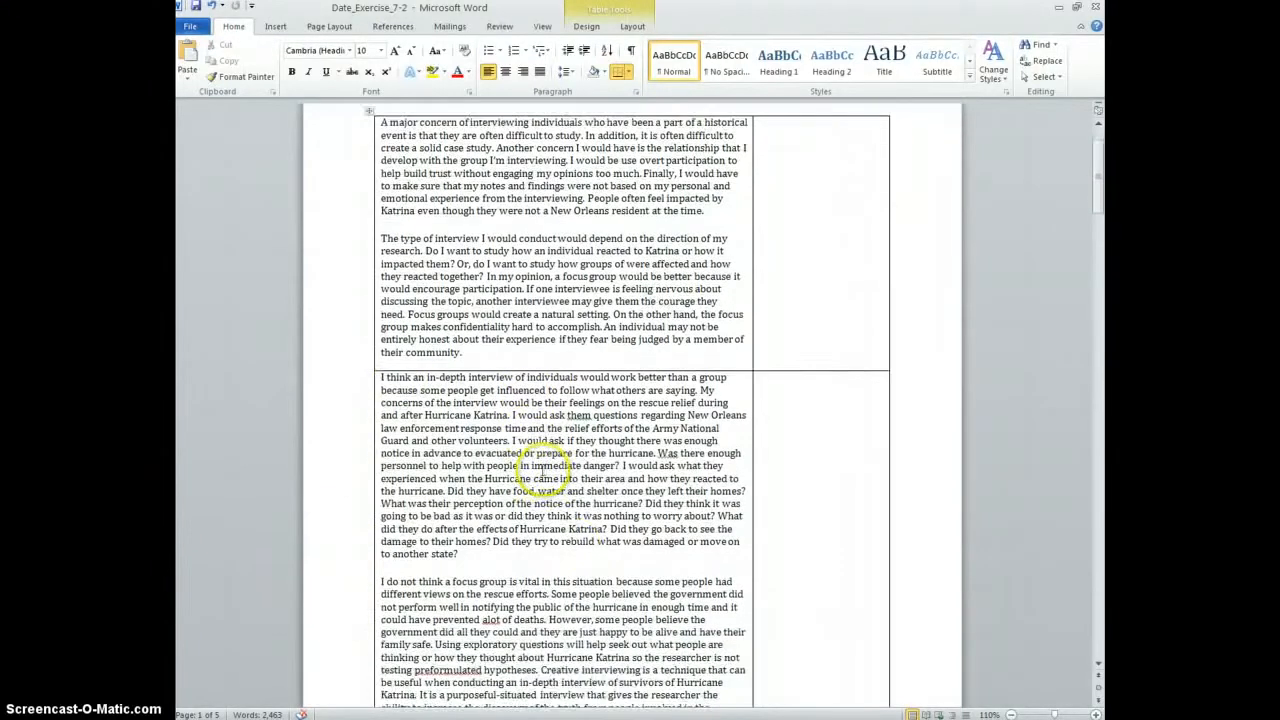
{"action": "scroll", "coordinate": [542, 472], "scroll_direction": "down", "scroll_amount": 20}
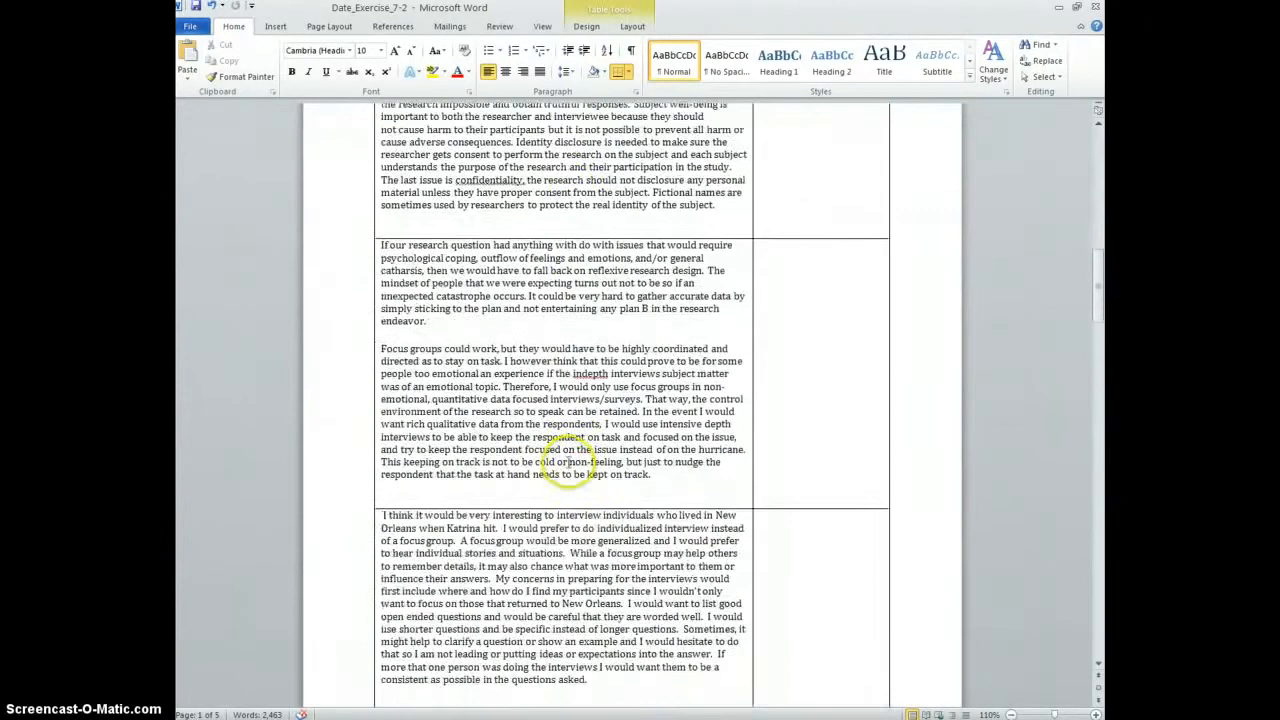
{"action": "scroll", "coordinate": [567, 460], "scroll_direction": "down", "scroll_amount": 15}
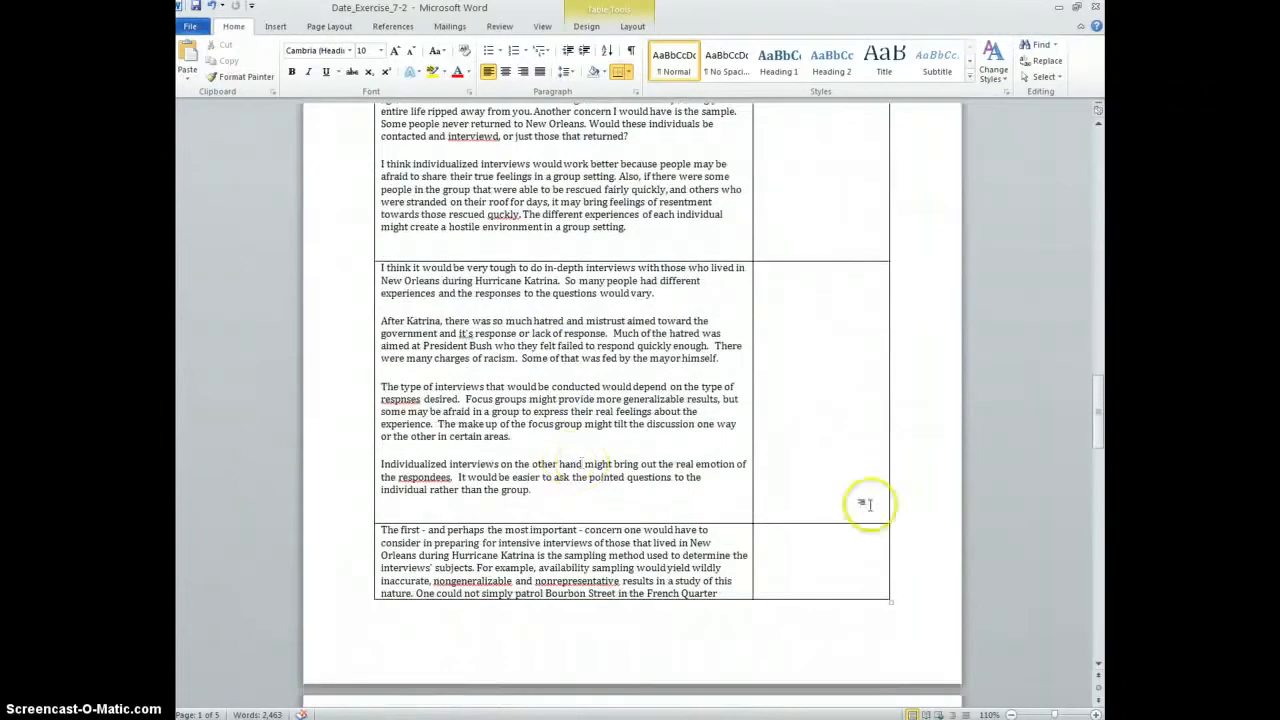
{"action": "left_click_drag", "start_coordinate": [1090, 423], "coordinate": [1098, 163]}
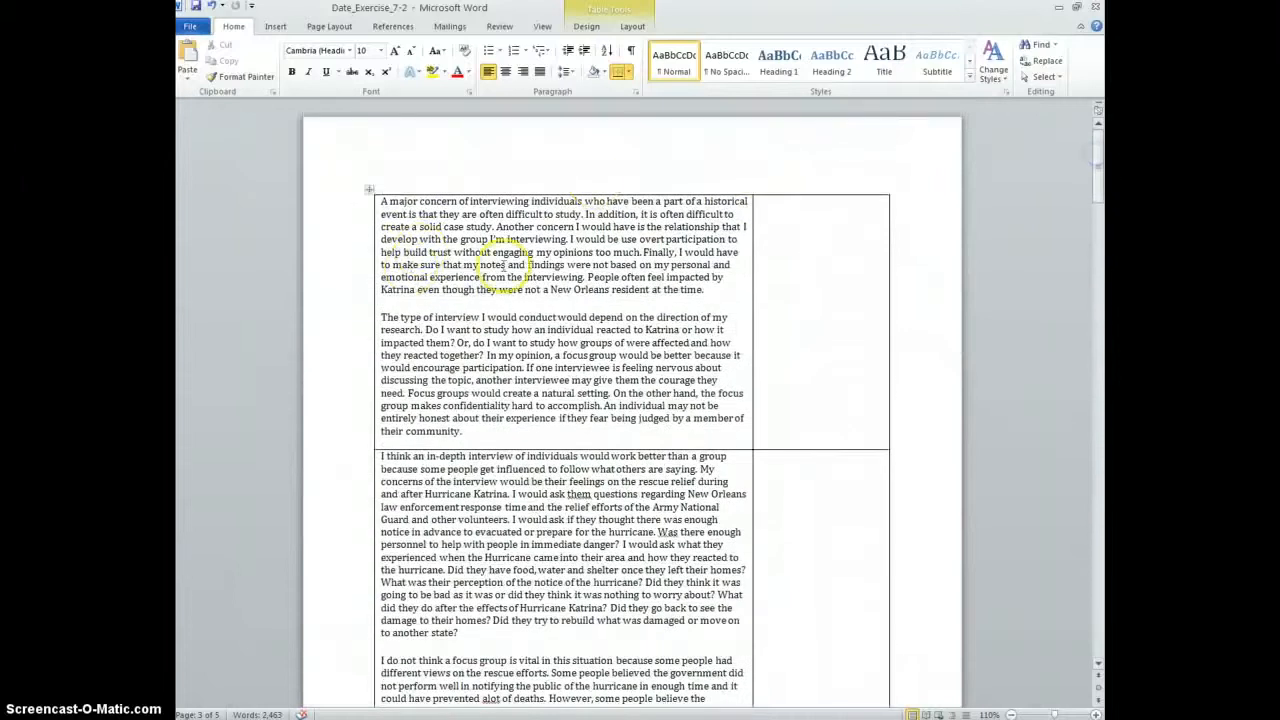
{"action": "scroll", "coordinate": [503, 262], "scroll_direction": "down", "scroll_amount": 10}
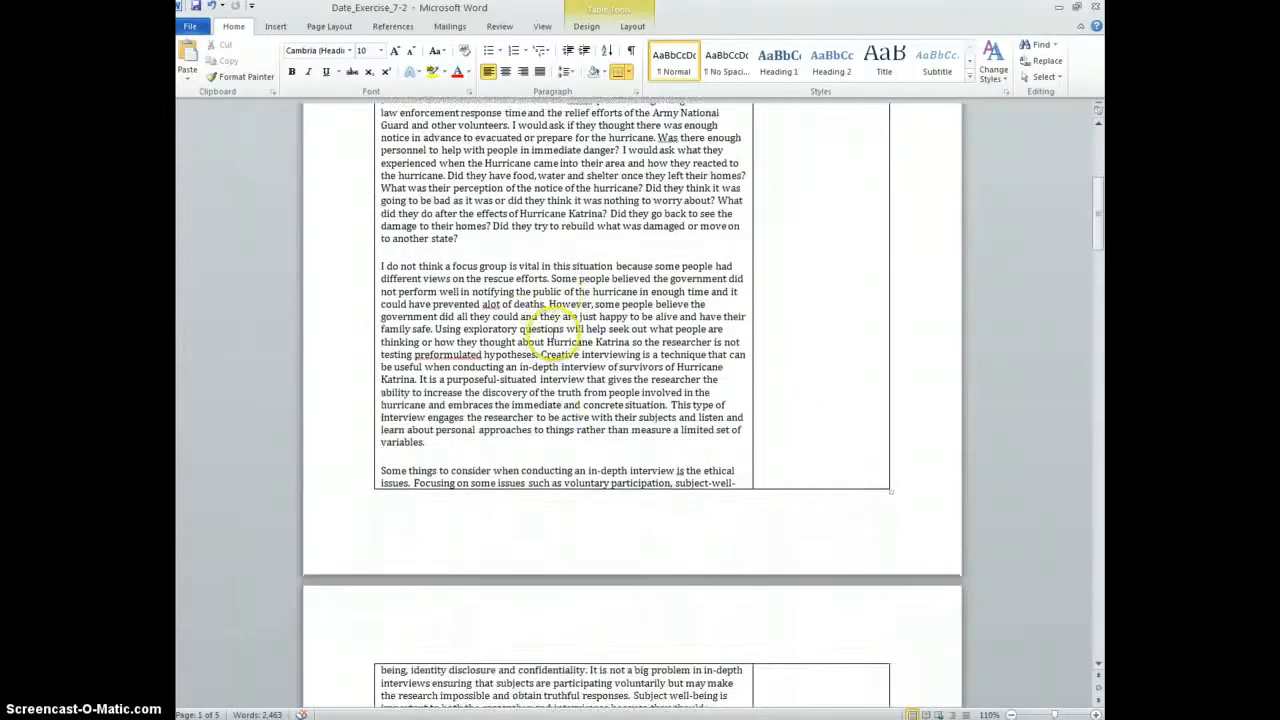
{"action": "scroll", "coordinate": [556, 335], "scroll_direction": "down", "scroll_amount": 11}
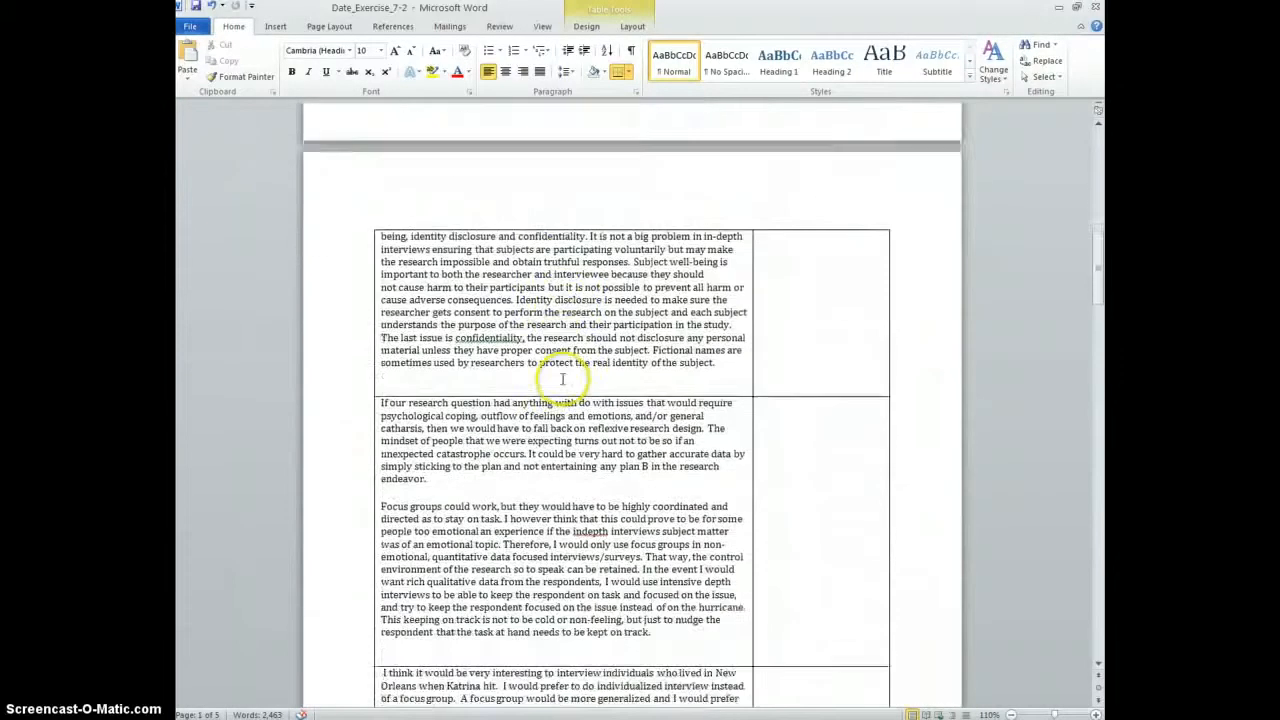
{"action": "scroll", "coordinate": [562, 379], "scroll_direction": "down", "scroll_amount": 5}
{"action": "scroll", "coordinate": [560, 375], "scroll_direction": "down", "scroll_amount": 1}
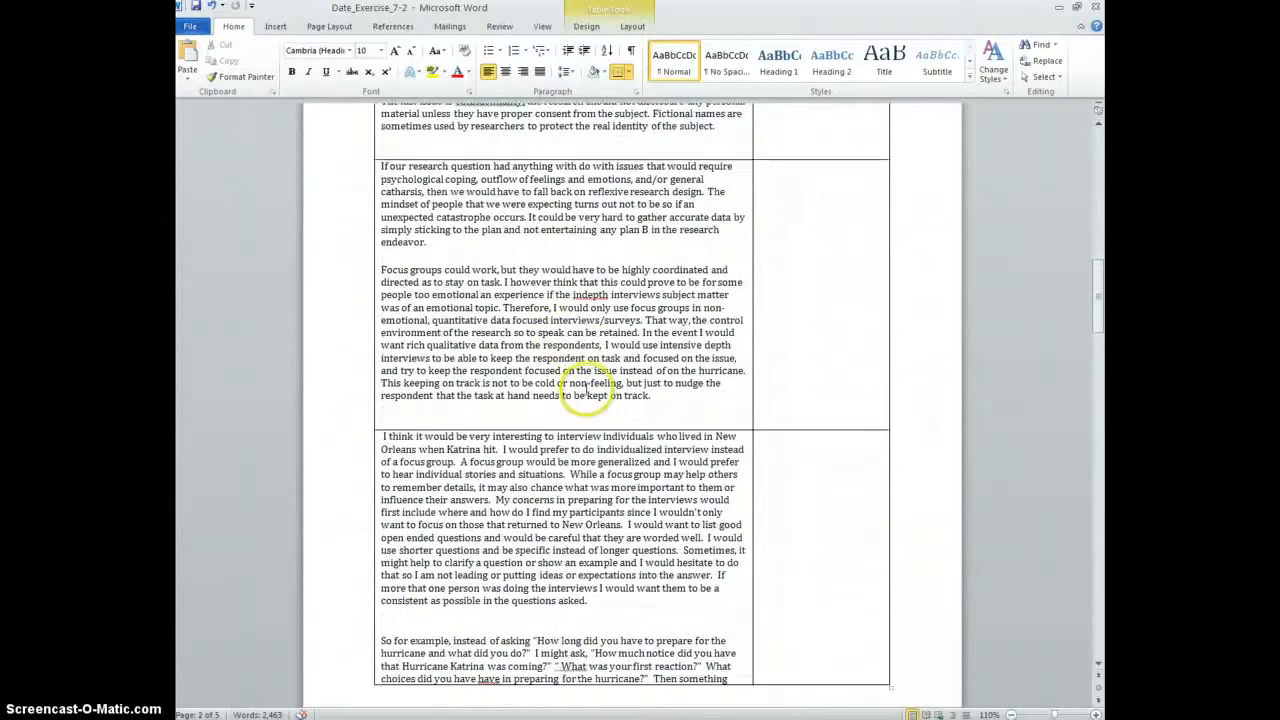
{"action": "scroll", "coordinate": [575, 385], "scroll_direction": "up", "scroll_amount": 4}
{"action": "scroll", "coordinate": [590, 393], "scroll_direction": "down", "scroll_amount": 10}
{"action": "scroll", "coordinate": [590, 392], "scroll_direction": "up", "scroll_amount": 8}
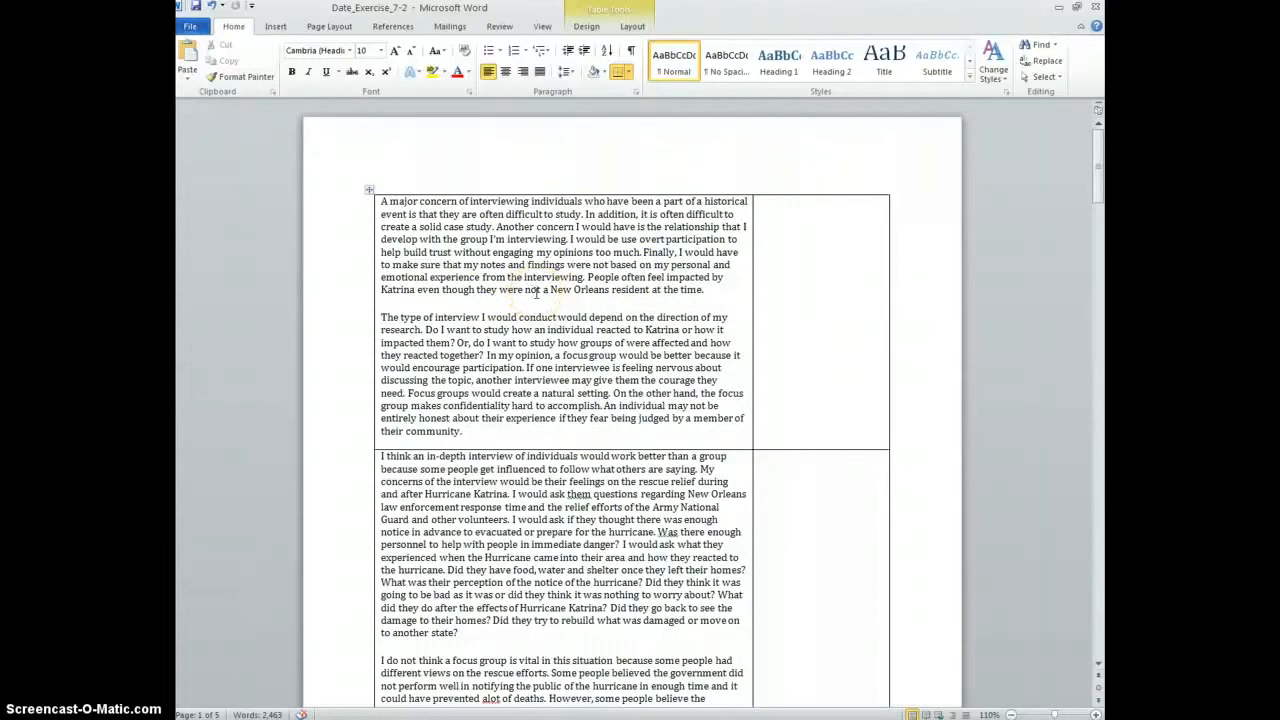
{"action": "left_click", "coordinate": [478, 304]}
{"action": "left_click", "coordinate": [720, 291]}
{"action": "scroll", "coordinate": [555, 360], "scroll_direction": "down", "scroll_amount": 3}
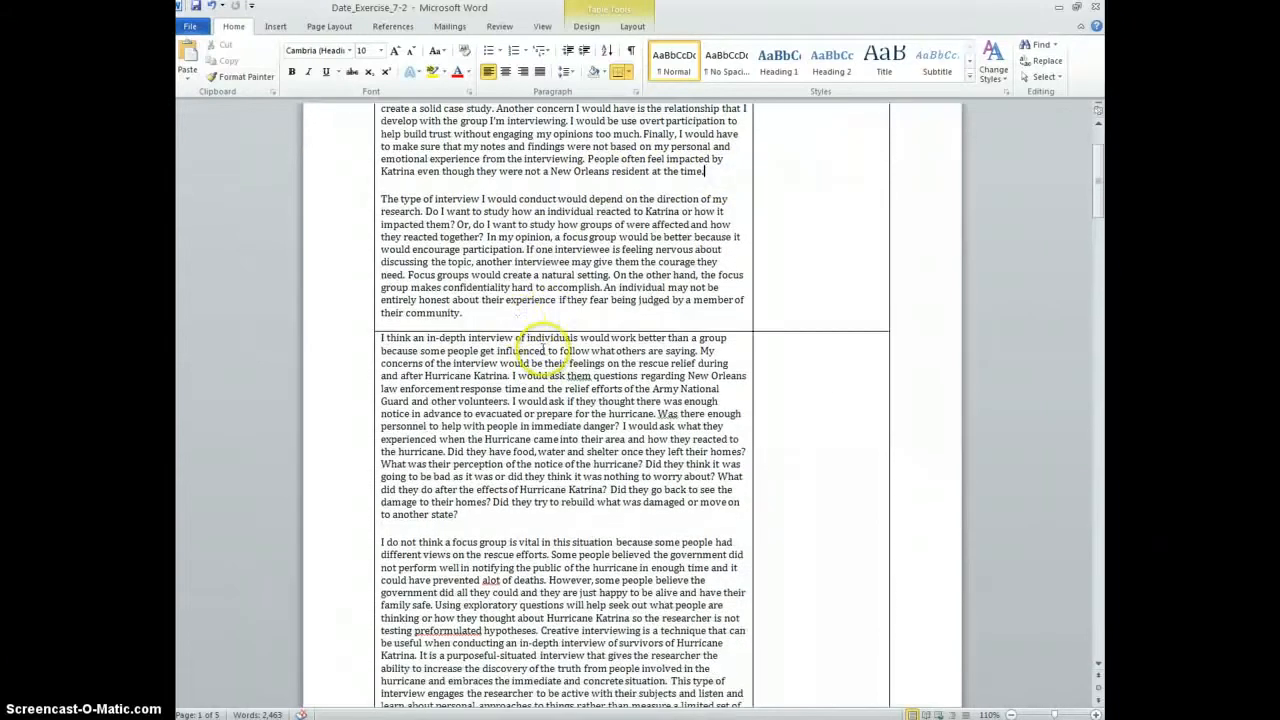
{"action": "scroll", "coordinate": [560, 315], "scroll_direction": "up", "scroll_amount": 3}
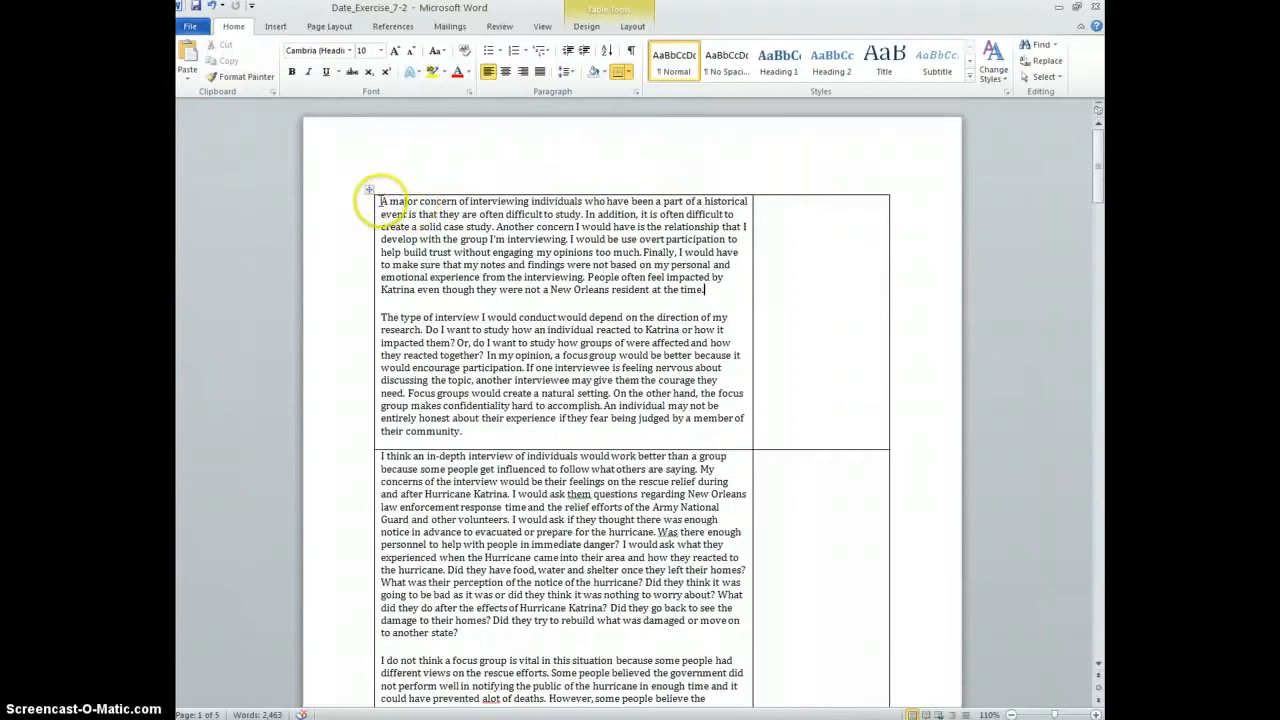
Begin the first summary note with 'difficult to study individuals; relationship with group'
{"action": "left_click_drag", "start_coordinate": [380, 201], "coordinate": [578, 208]}
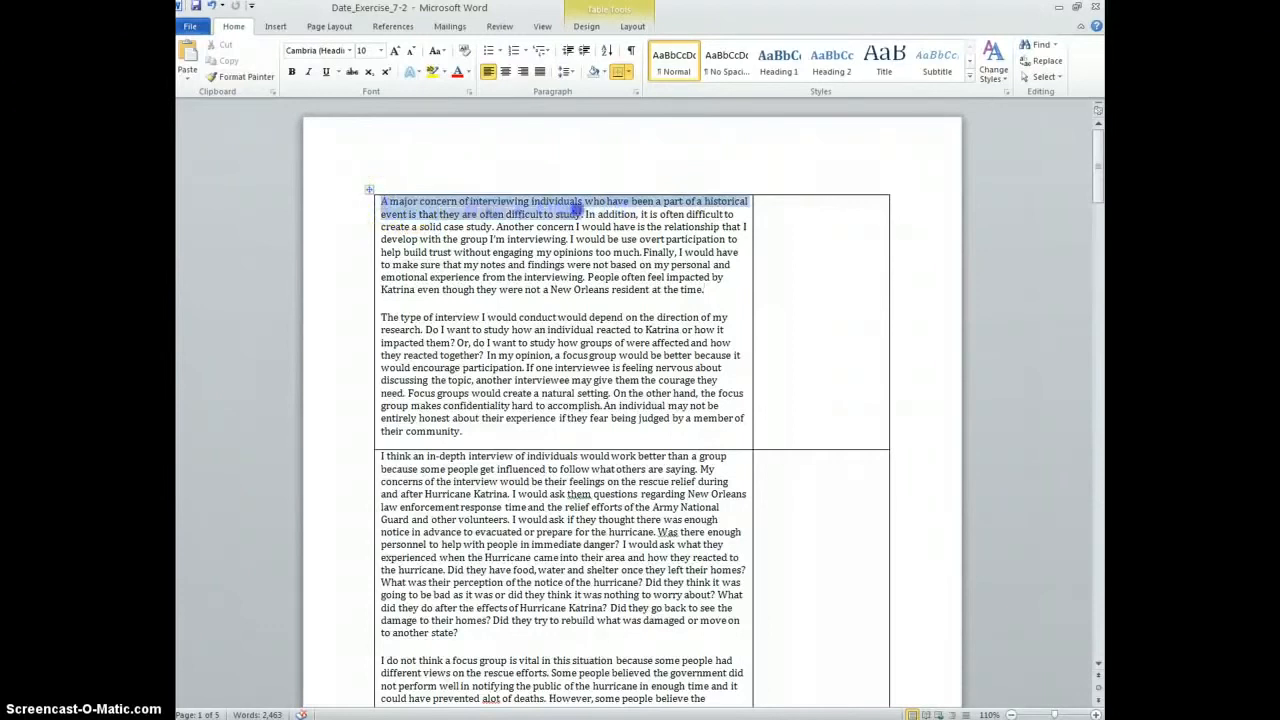
{"action": "left_click", "coordinate": [793, 227]}
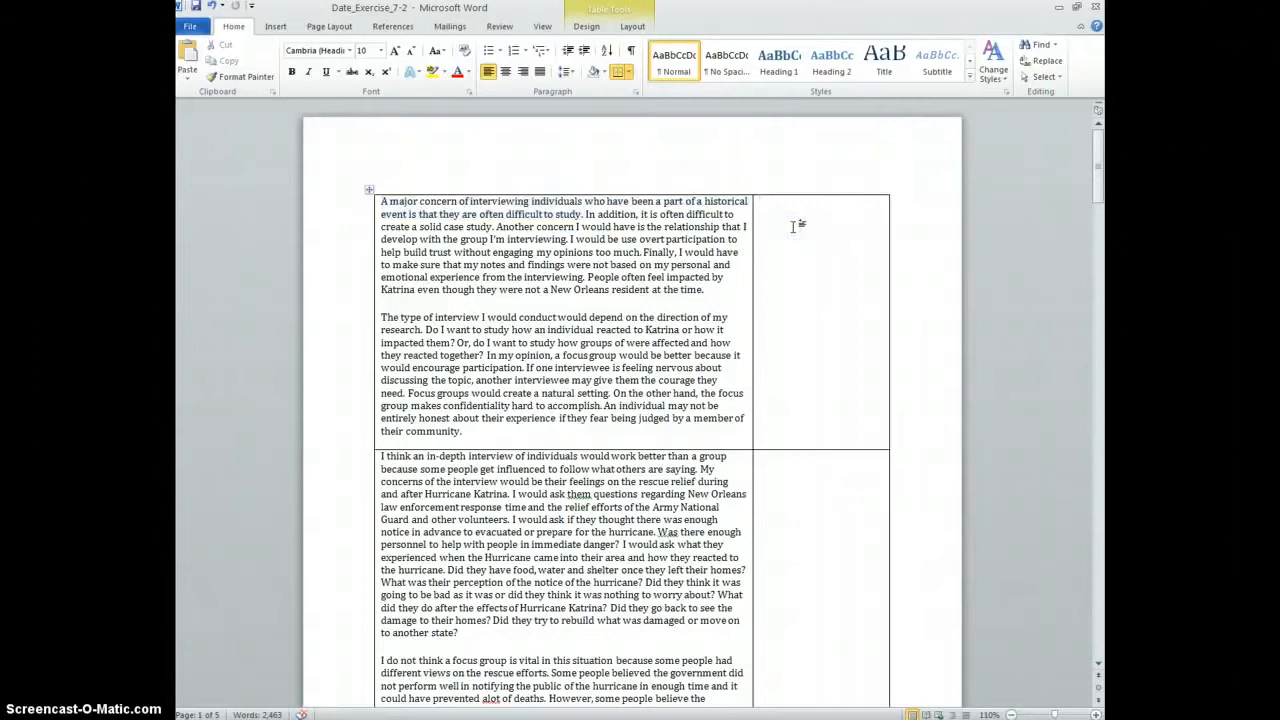
{"action": "type", "text": "difficult to study historical events"}
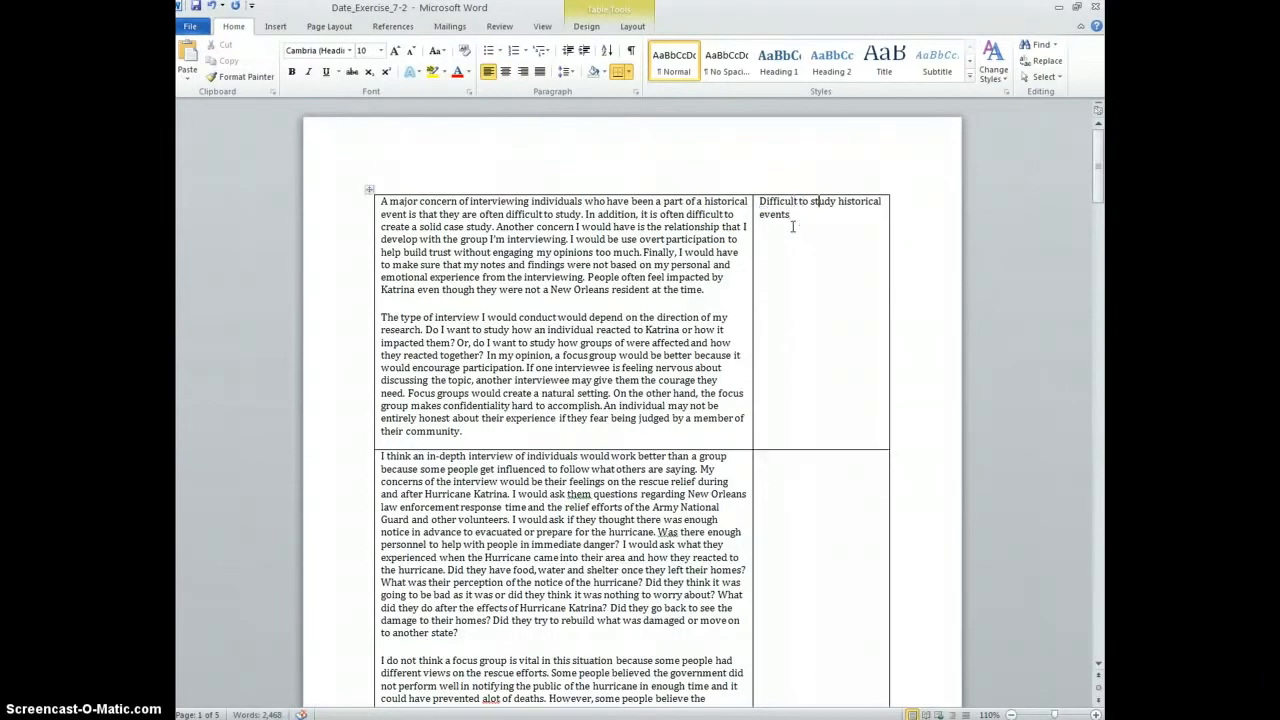
{"action": "type", "text": "individuals from"}
{"action": "left_click", "coordinate": [793, 226]}
{"action": "type", "text": ";"}
{"action": "type", "text": "relationship"}
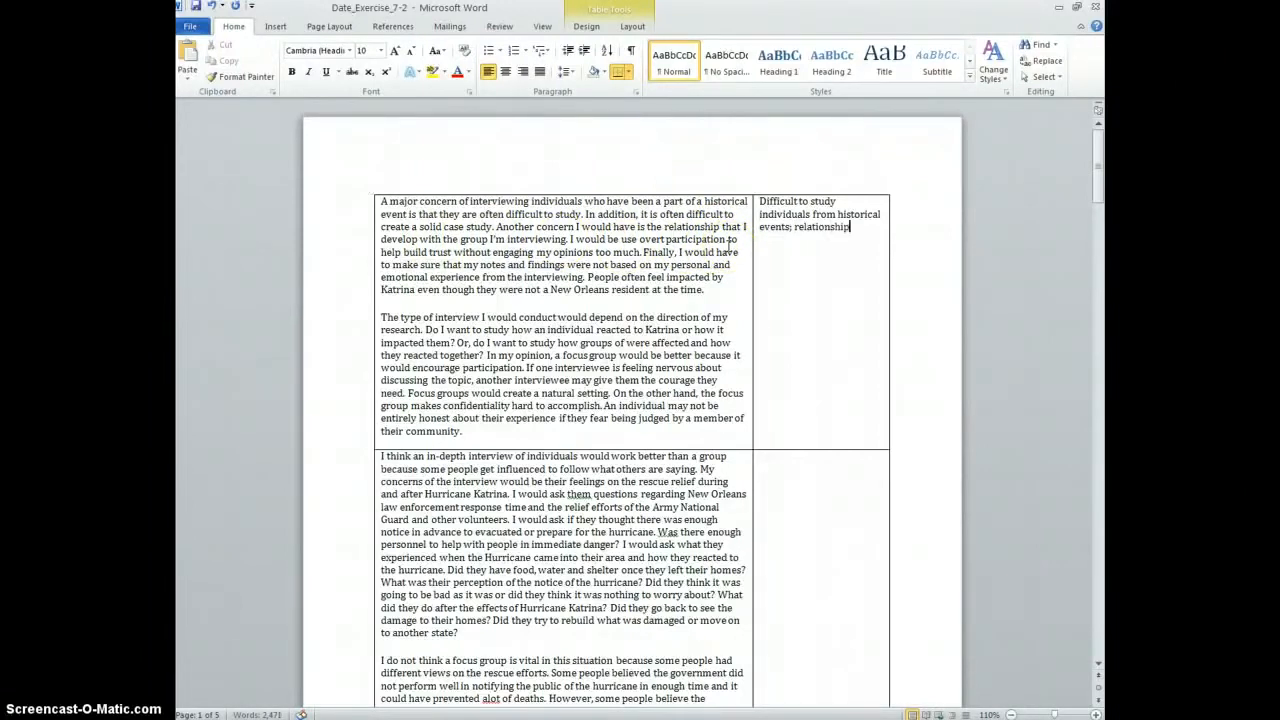
{"action": "type", "text": " w"}
{"action": "type", "text": "ith gov"}
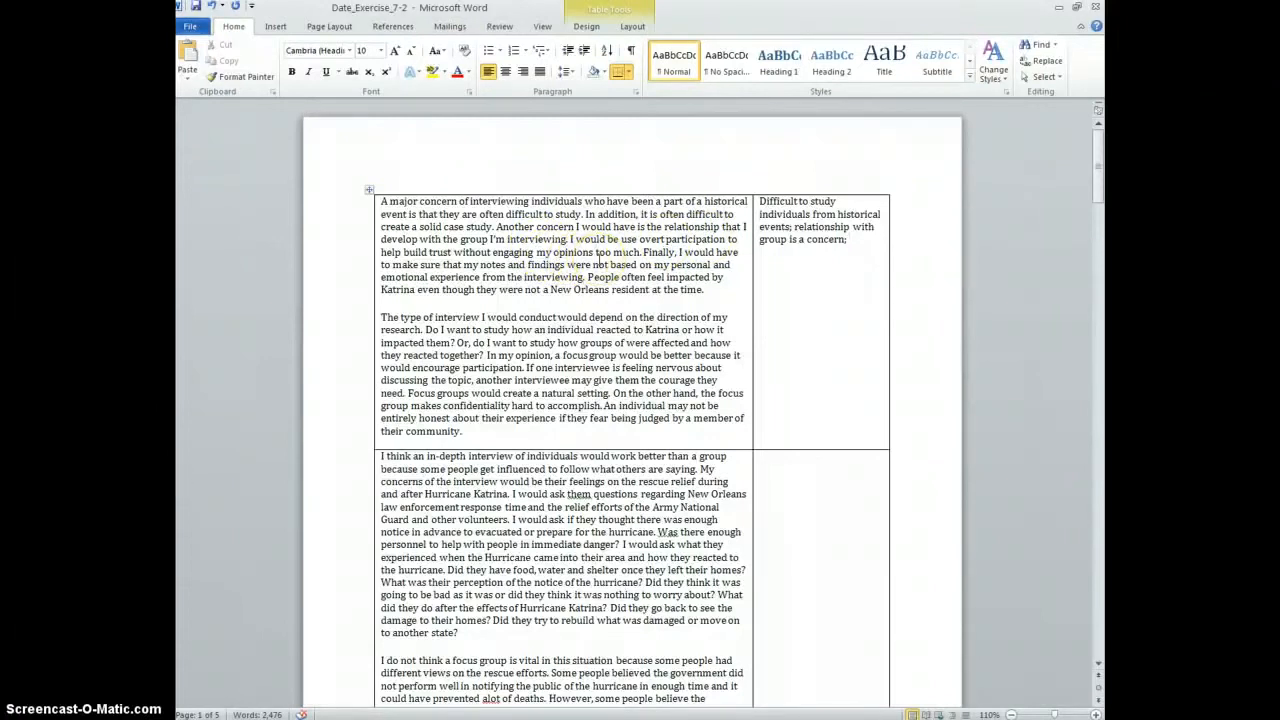
{"action": "type", "text": "overt participation"}
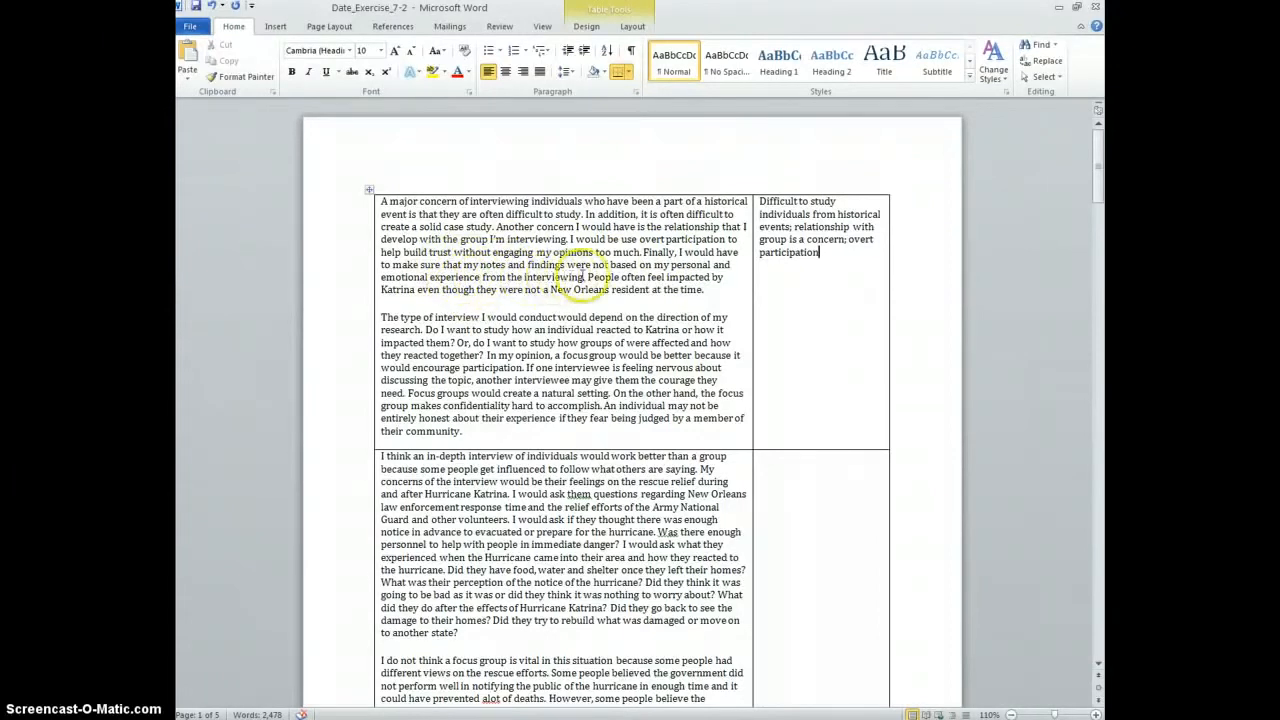
Append '; keeping subjective view in check' to the first summary note
{"action": "left_click_drag", "start_coordinate": [586, 278], "coordinate": [585, 266]}
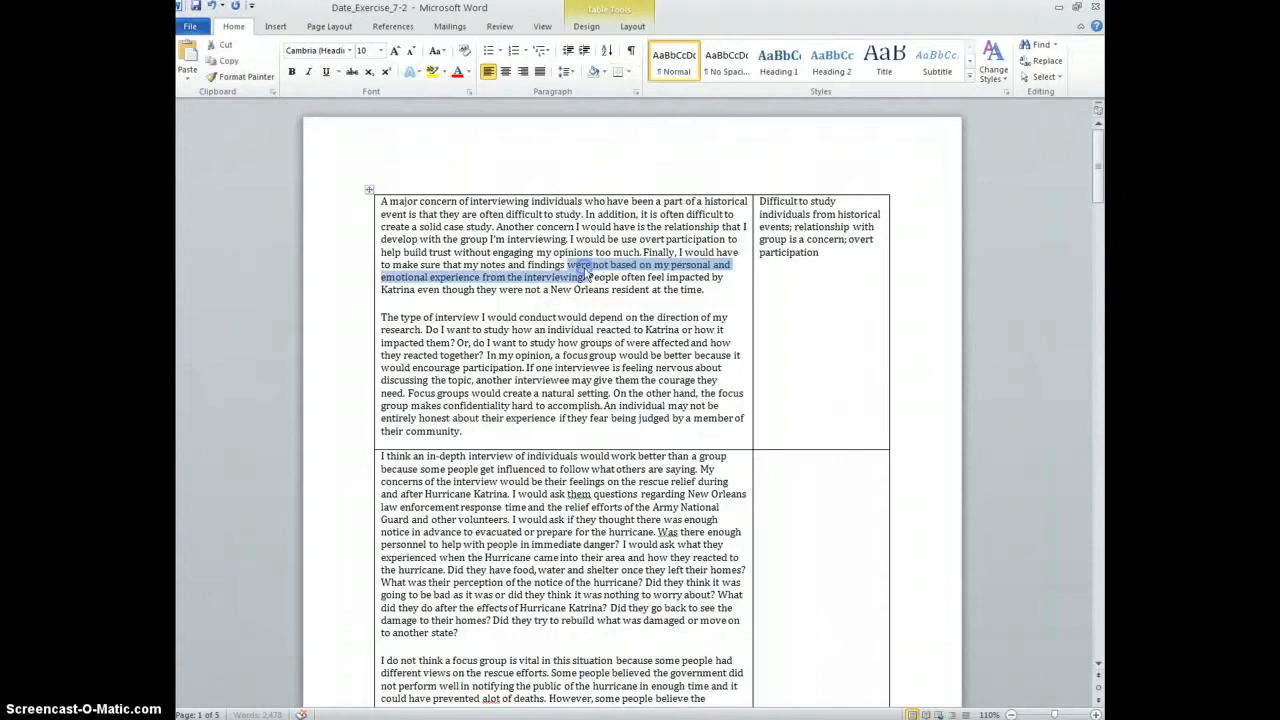
{"action": "left_click", "coordinate": [828, 253]}
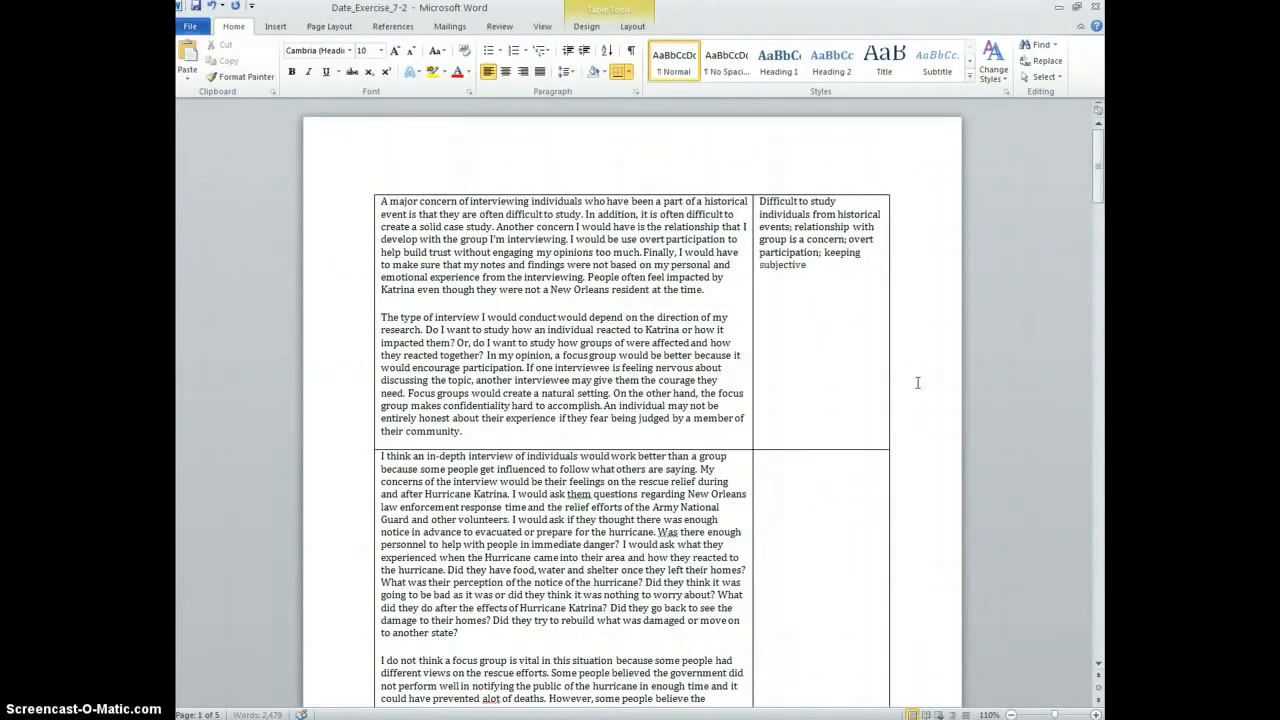
{"action": "type", "text": "; keeping subjective vi"}
{"action": "type", "text": "ew in check;"}
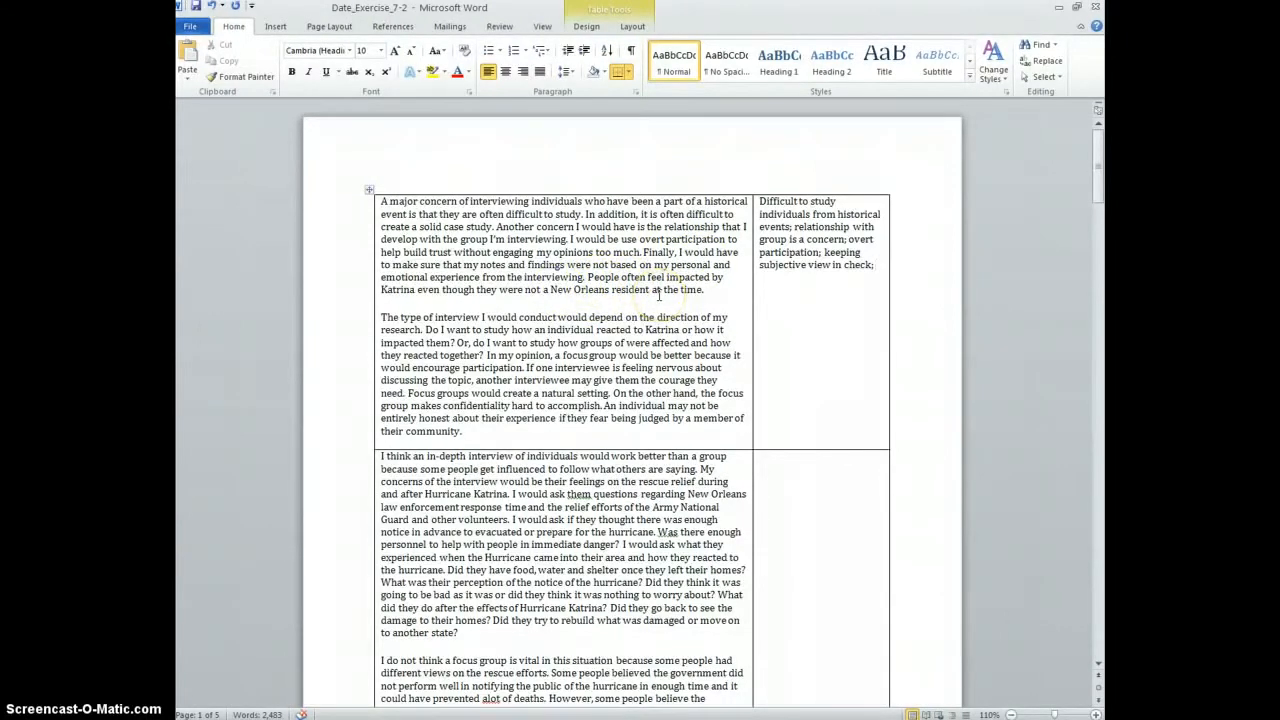
{"action": "scroll", "coordinate": [660, 292], "scroll_direction": "down", "scroll_amount": 3}
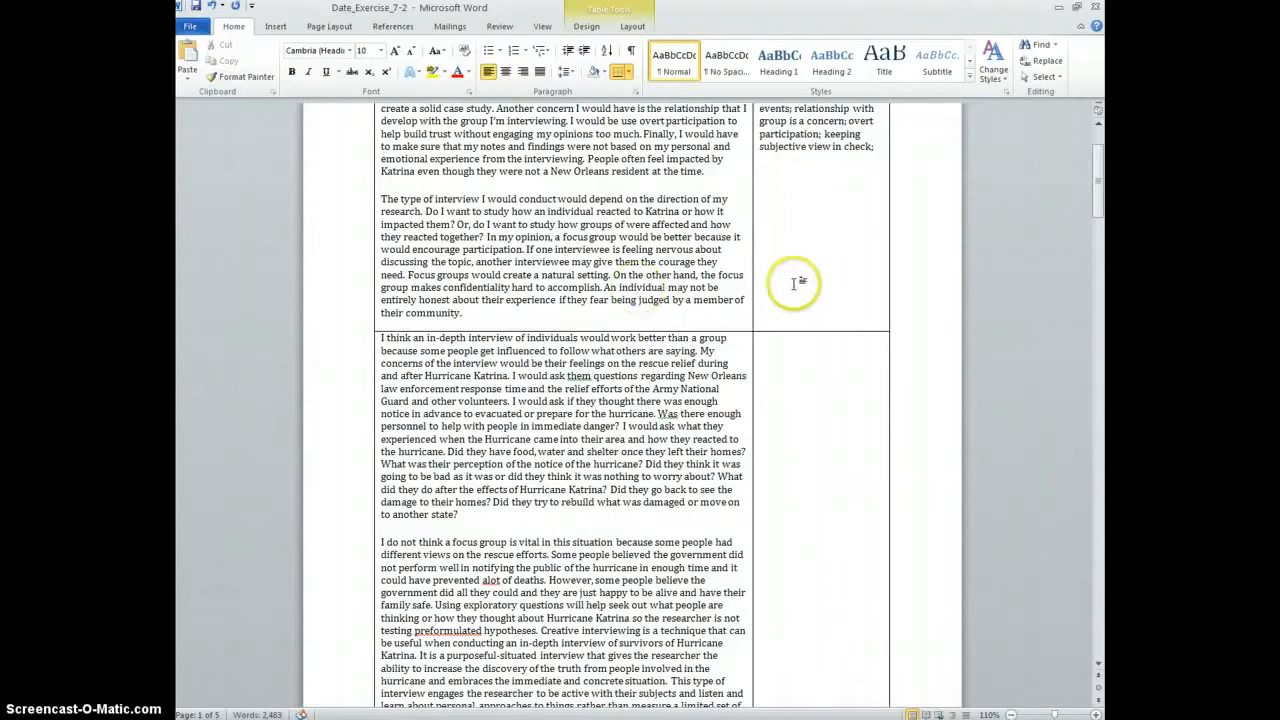
{"action": "scroll", "coordinate": [770, 270], "scroll_direction": "down", "scroll_amount": 1}
{"action": "scroll", "coordinate": [827, 288], "scroll_direction": "up", "scroll_amount": 4}
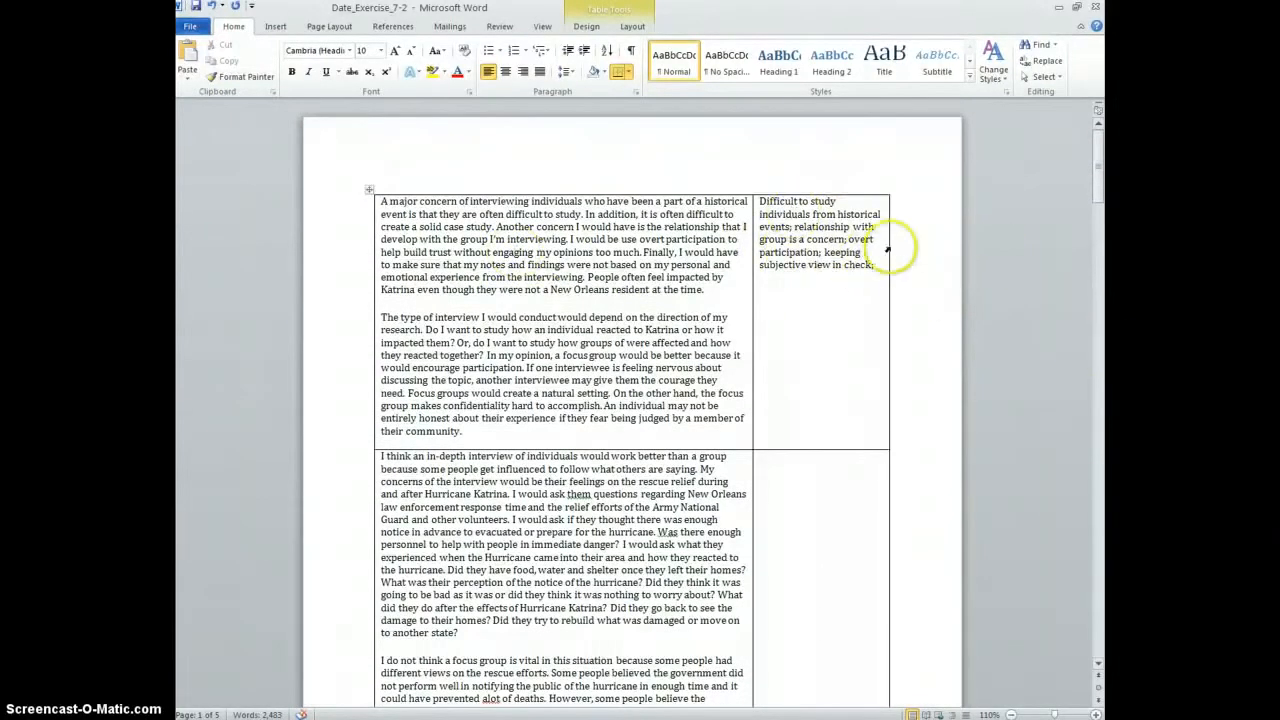
{"action": "scroll", "coordinate": [818, 355], "scroll_direction": "down", "scroll_amount": 8}
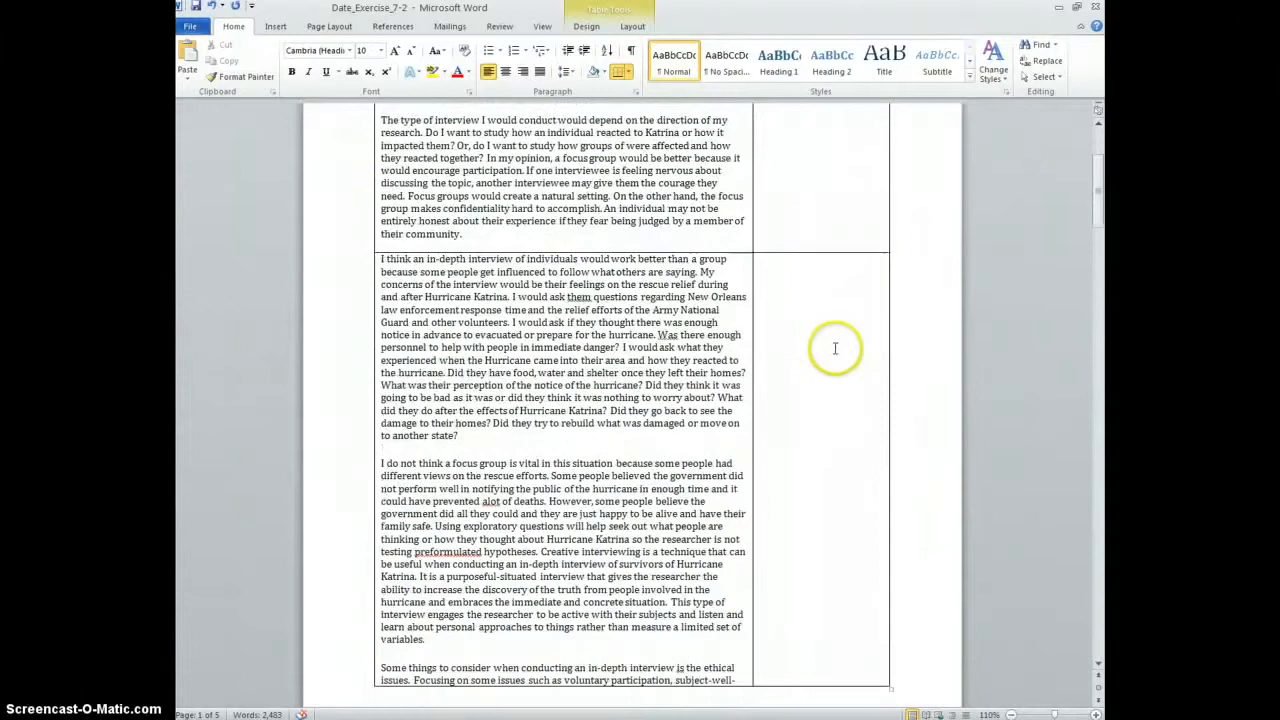
{"action": "scroll", "coordinate": [825, 360], "scroll_direction": "up", "scroll_amount": 7}
{"action": "scroll", "coordinate": [838, 349], "scroll_direction": "up", "scroll_amount": 1}
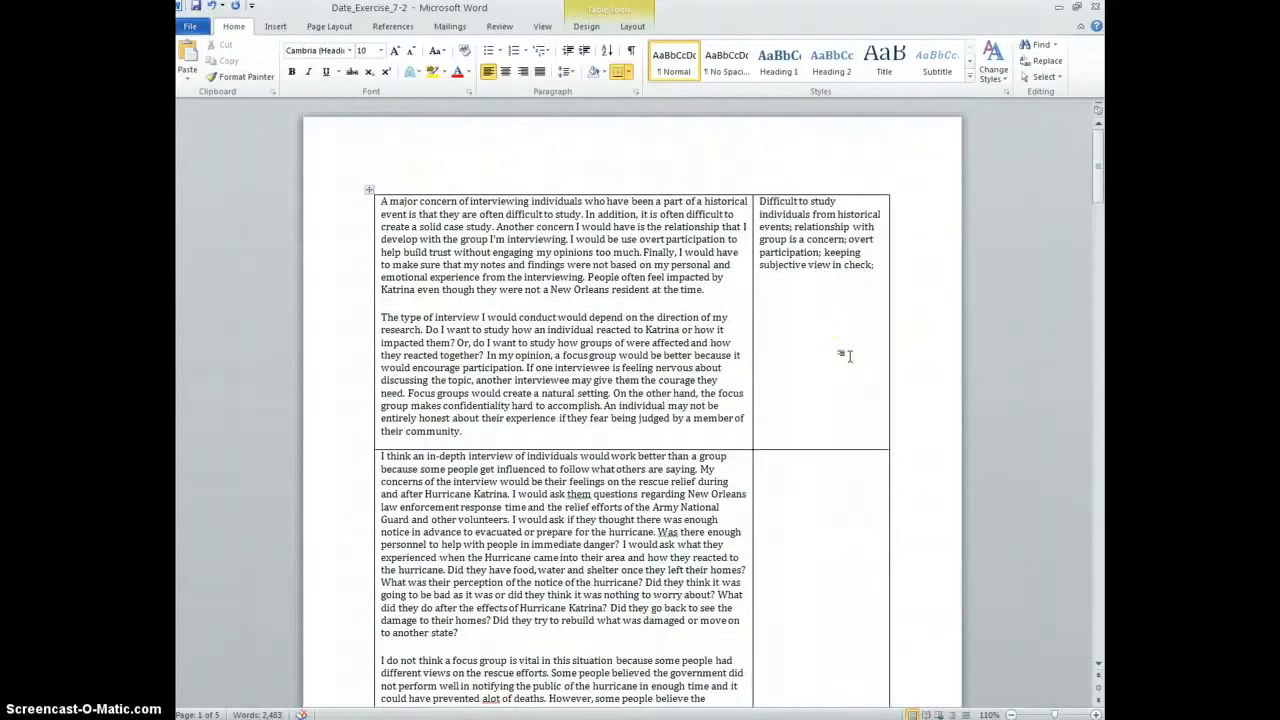
{"action": "scroll", "coordinate": [830, 350], "scroll_direction": "down", "scroll_amount": 1}
{"action": "scroll", "coordinate": [810, 345], "scroll_direction": "up", "scroll_amount": 1}
Continue the second note with 'based research design on questions;', correcting typos
{"action": "type", "text": "bsa"}
{"action": "key", "text": "BackSpace"}
{"action": "key", "text": "BackSpace"}
{"action": "type", "text": "a"}
{"action": "type", "text": "so"}
{"action": "key", "text": "BackSpace"}
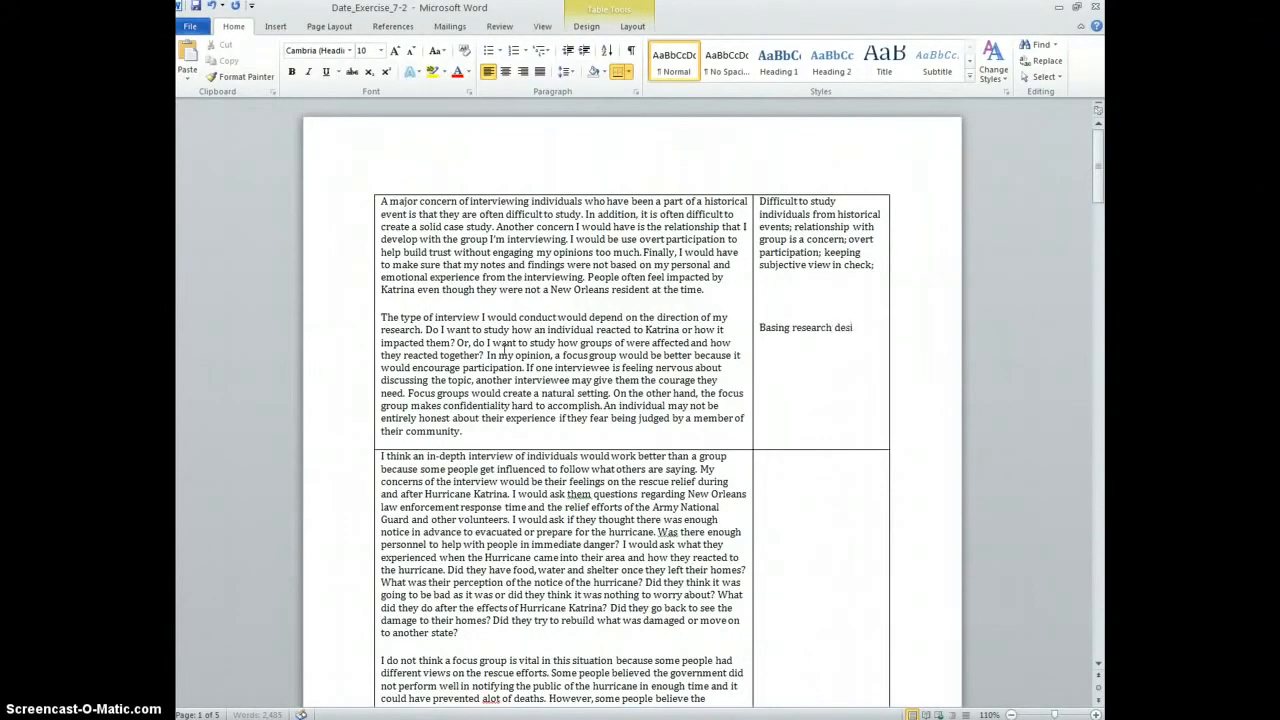
{"action": "type", "text": "earch design on questions;"}
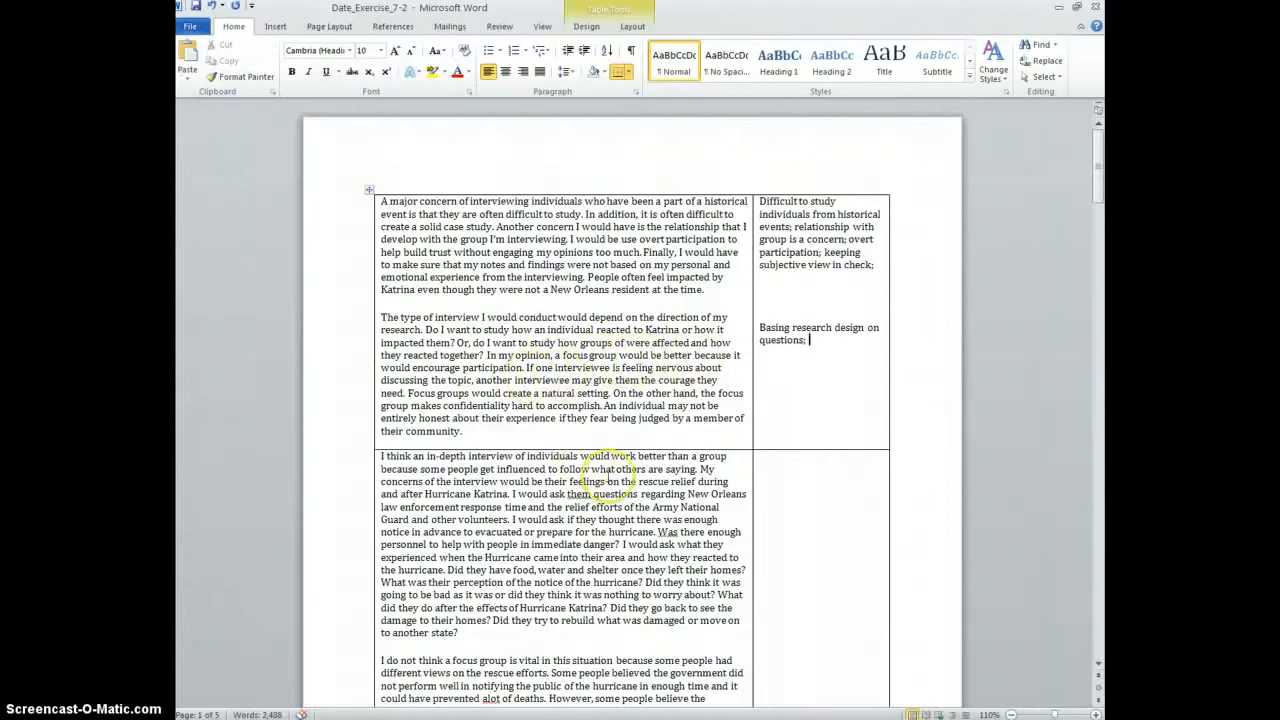
Add the focus-group points: interviewees encourage each other; no confidentiality or necessarily honesty
{"action": "type", "text": "focus groups encourage participation"}
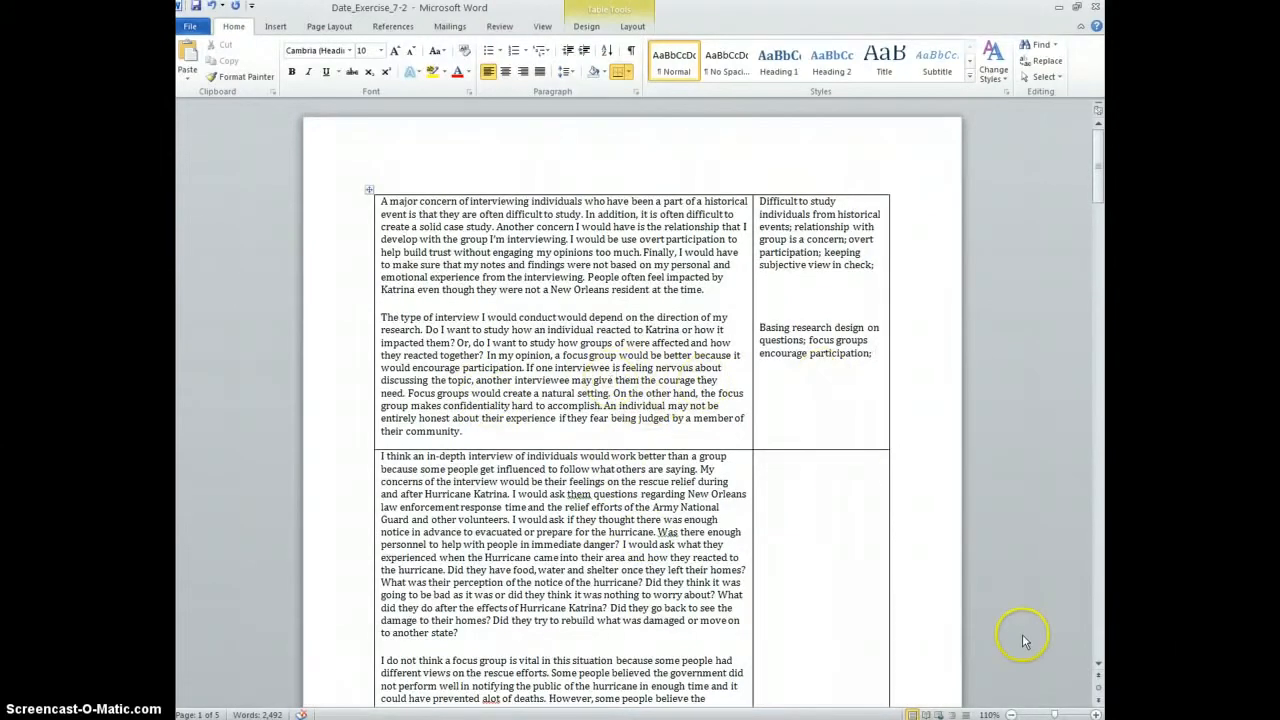
{"action": "type", "text": "interviewees e"}
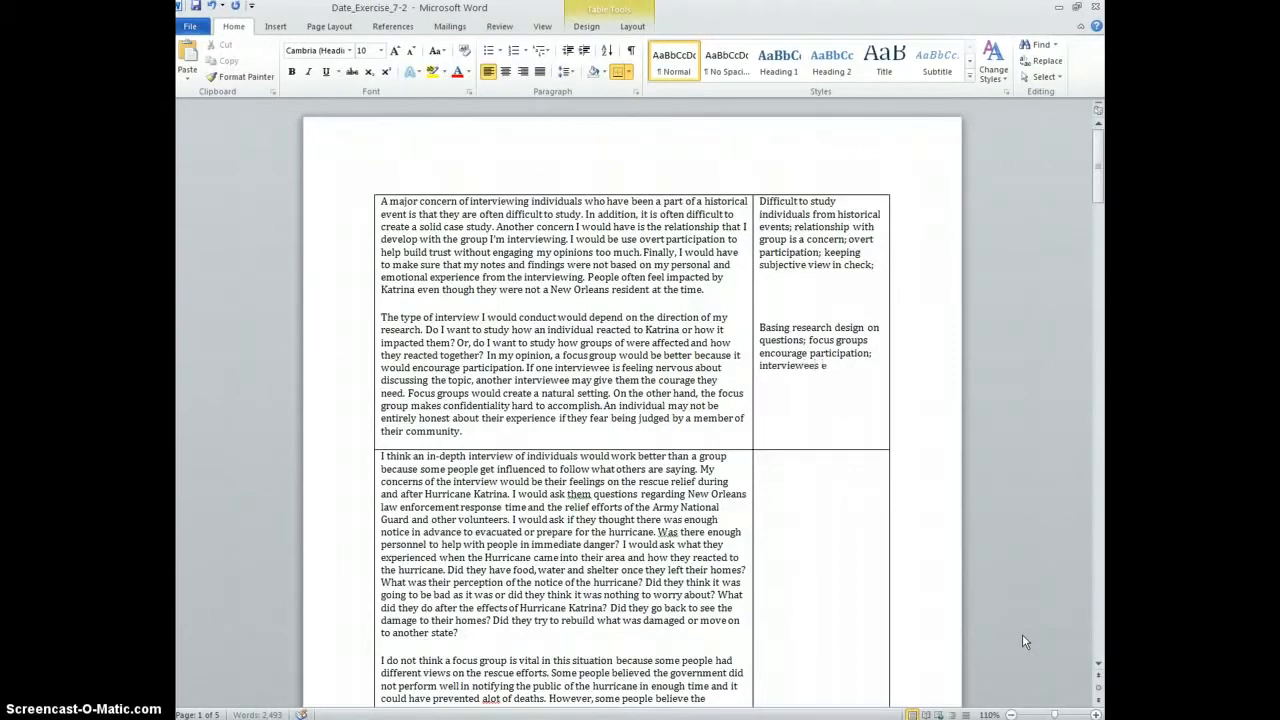
{"action": "type", "text": "ncourage each other in focus groups"}
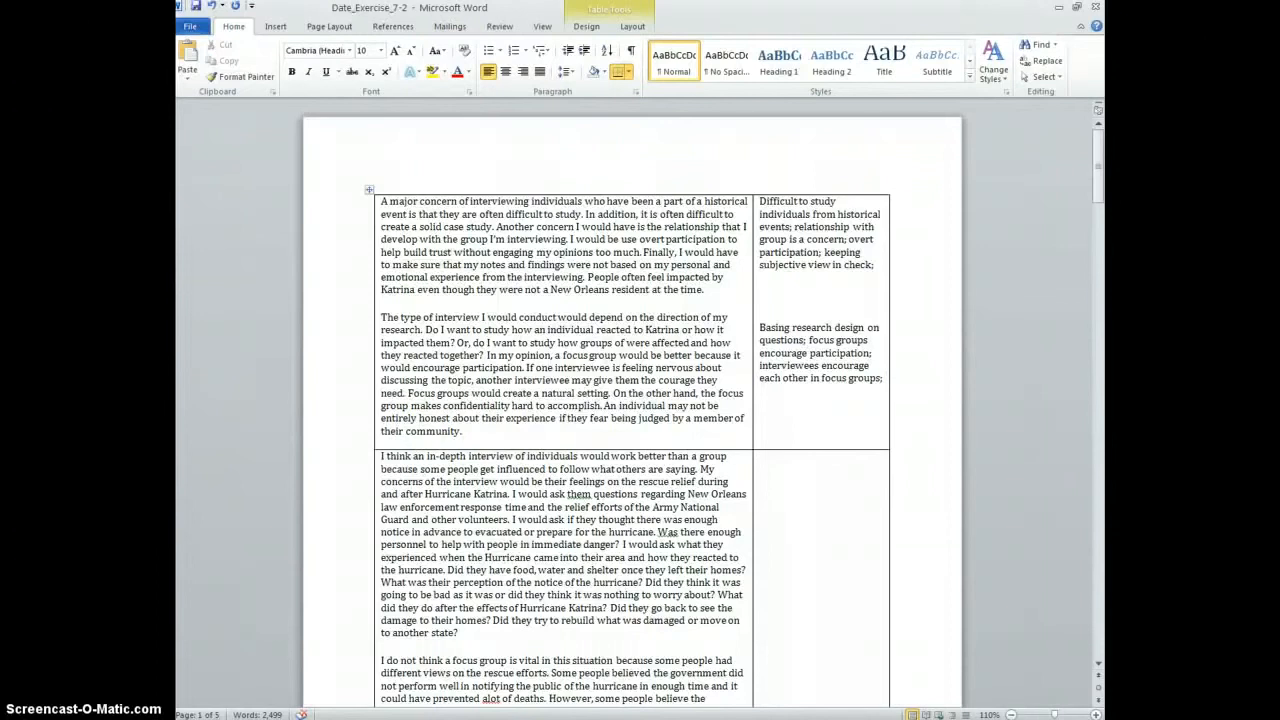
{"action": "type", "text": "focus groups do not promote"}
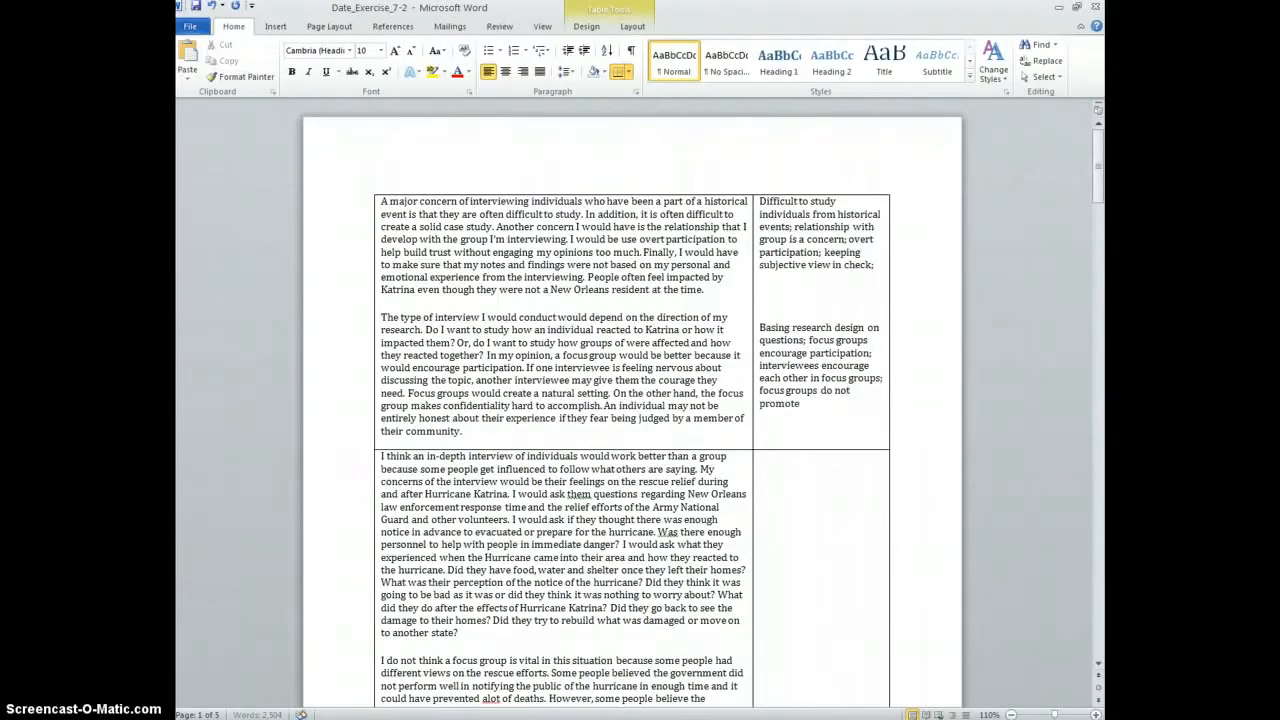
{"action": "type", "text": " confidentiali"}
{"action": "type", "text": "it"}
{"action": "type", "text": "y or"}
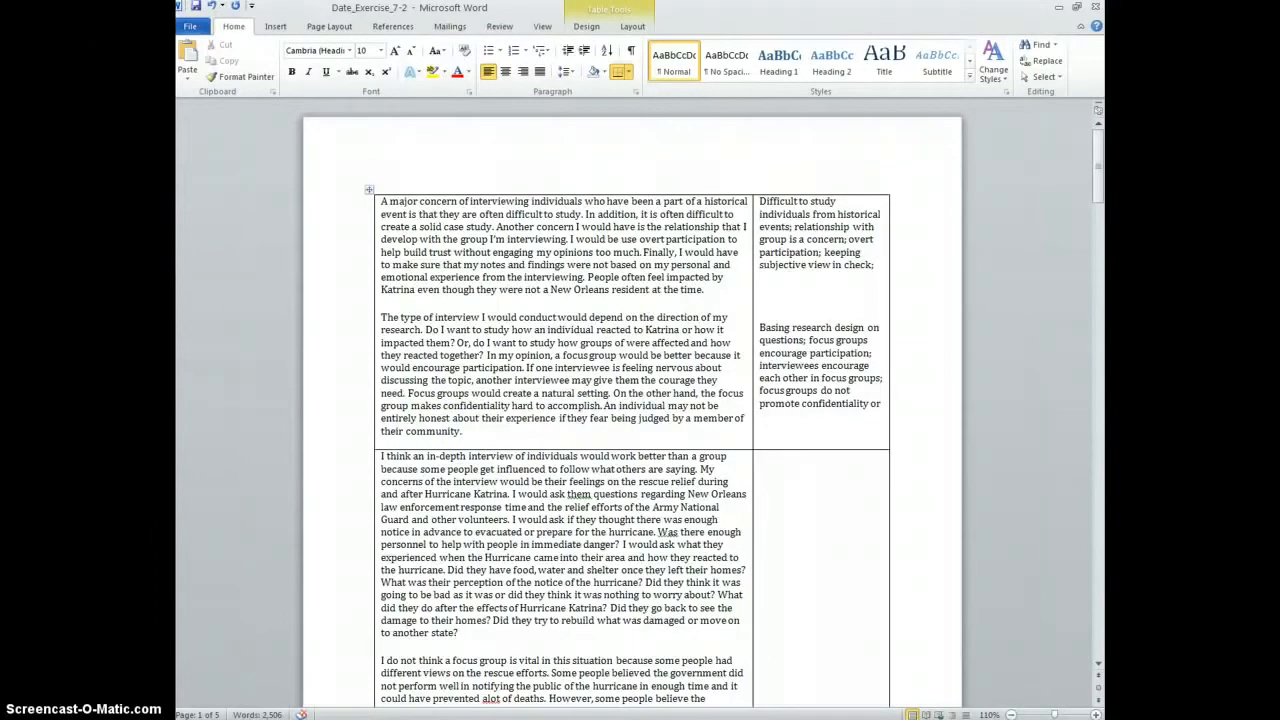
{"action": "type", "text": "necessarily honesty honesty"}
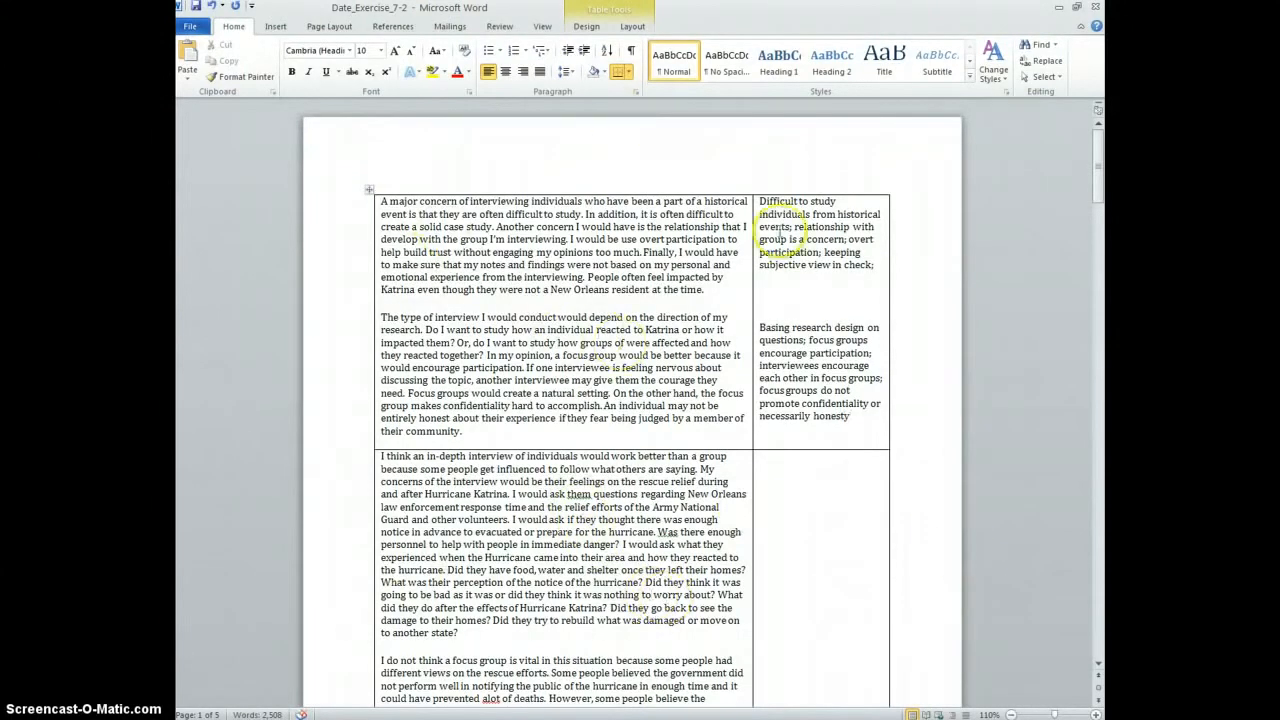
Start the third row's note with 'In-depth focus group interviews;'
{"action": "scroll", "coordinate": [575, 440], "scroll_direction": "down", "scroll_amount": 5}
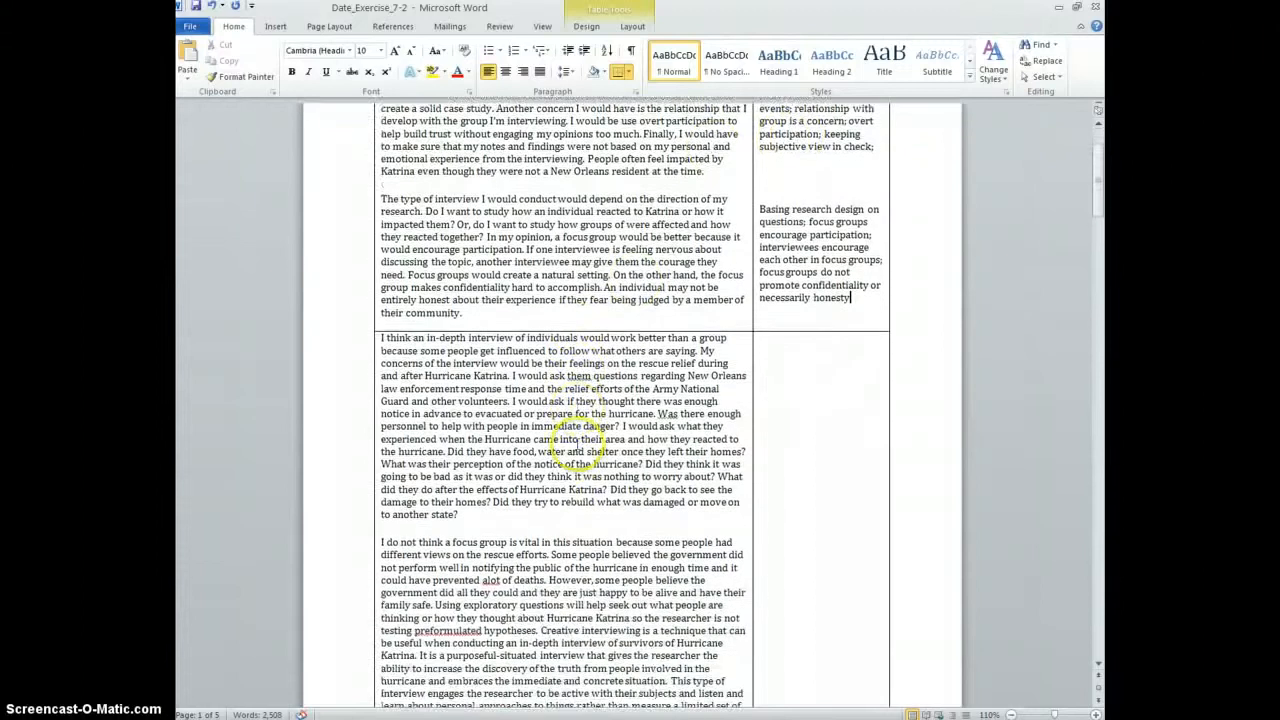
{"action": "scroll", "coordinate": [563, 355], "scroll_direction": "down", "scroll_amount": 1}
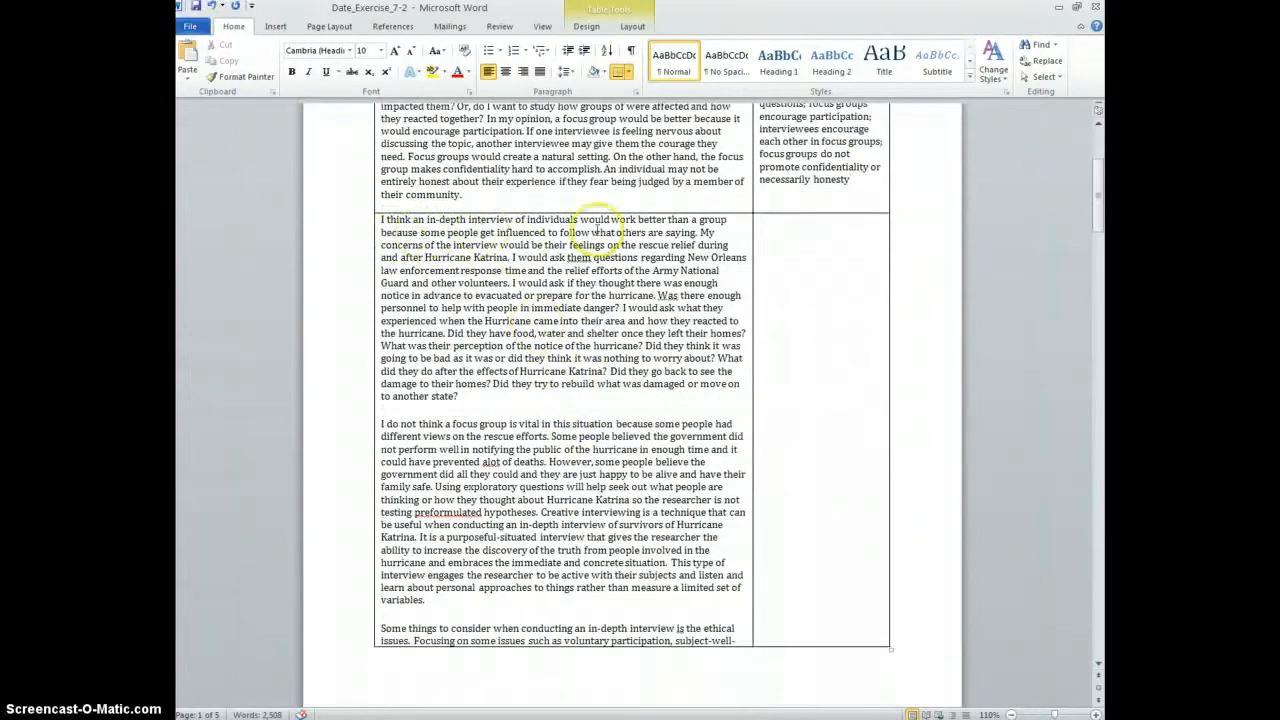
{"action": "scroll", "coordinate": [700, 275], "scroll_direction": "down", "scroll_amount": 1}
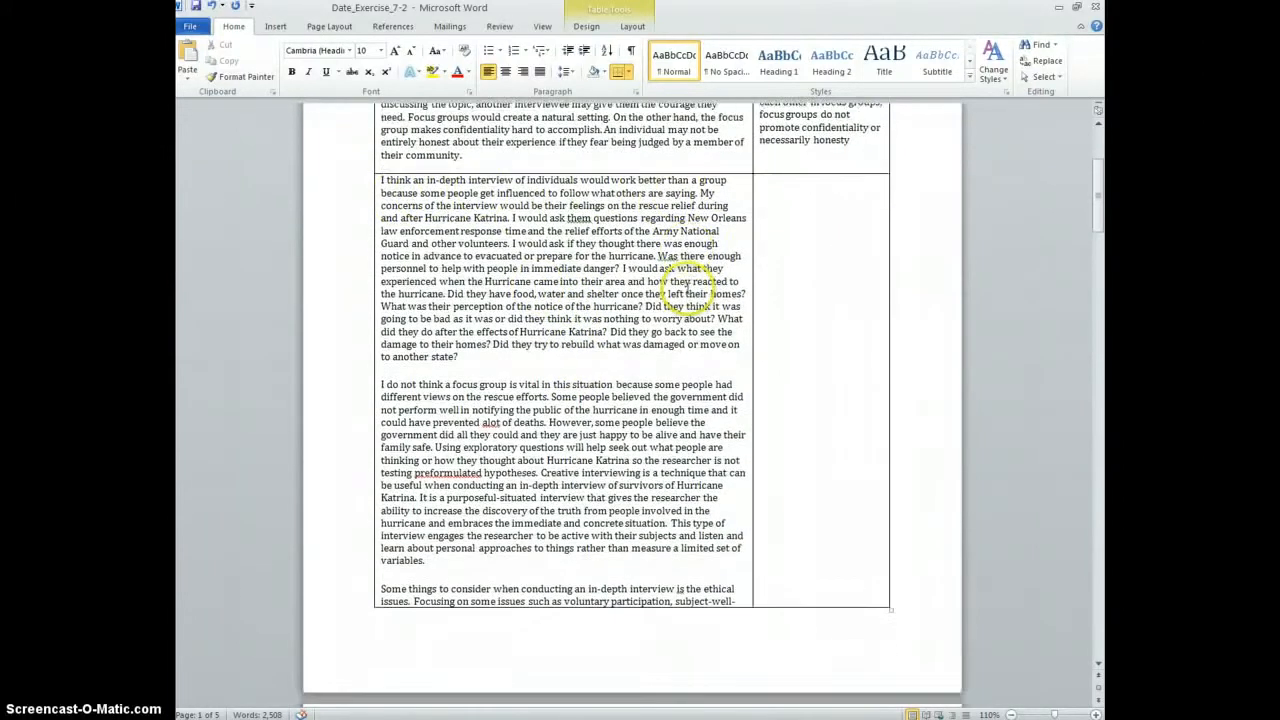
{"action": "scroll", "coordinate": [688, 283], "scroll_direction": "up", "scroll_amount": 1}
{"action": "scroll", "coordinate": [688, 283], "scroll_direction": "up", "scroll_amount": 1}
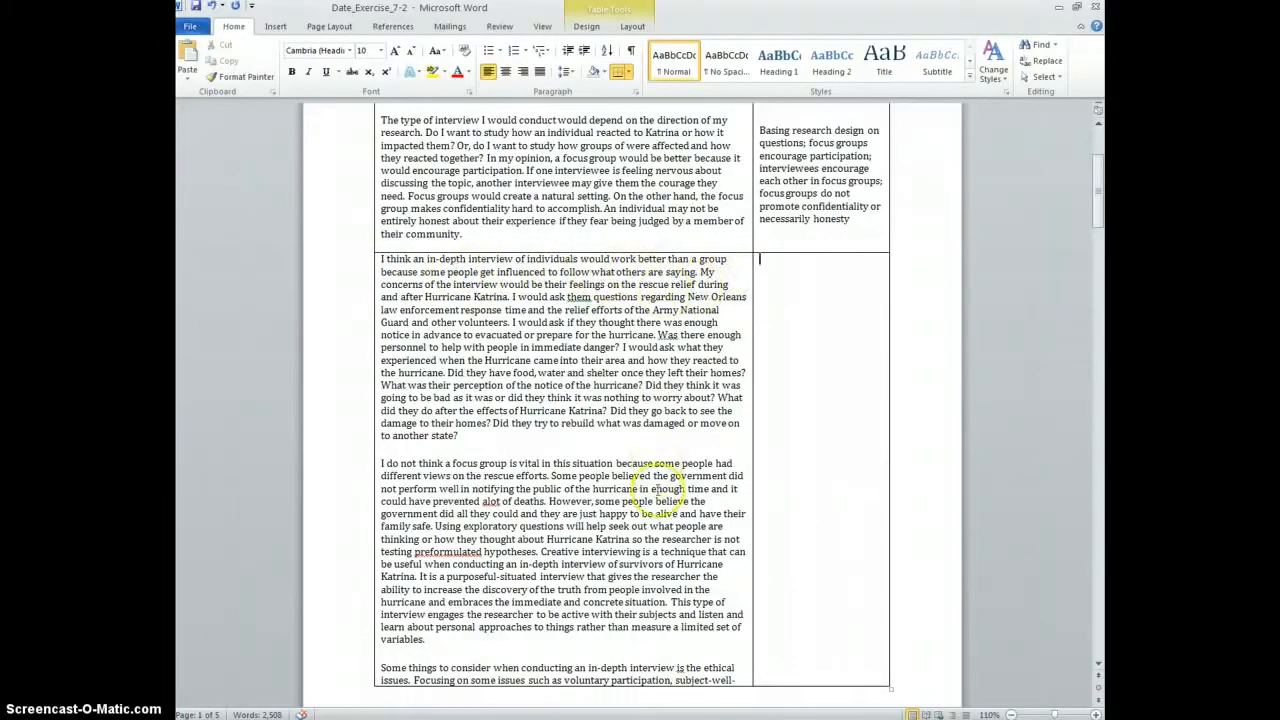
{"action": "type", "text": "In-d"}
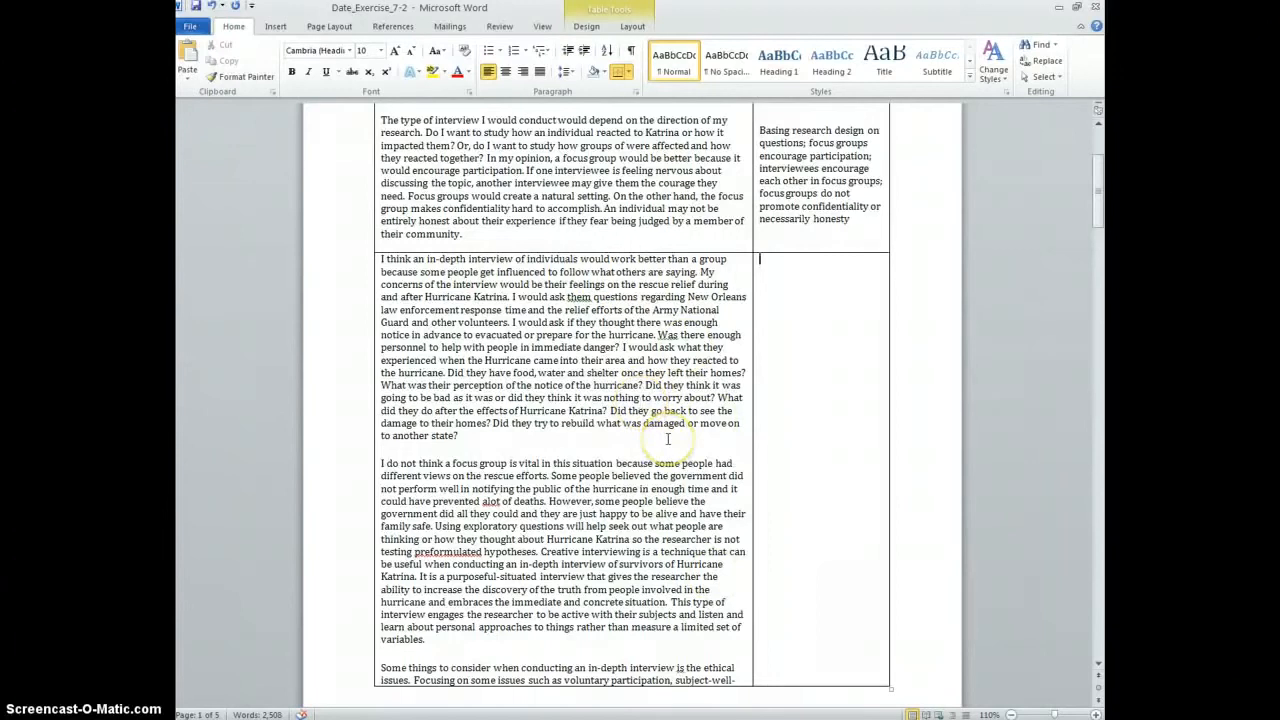
{"action": "type", "text": "epth focus group inter"}
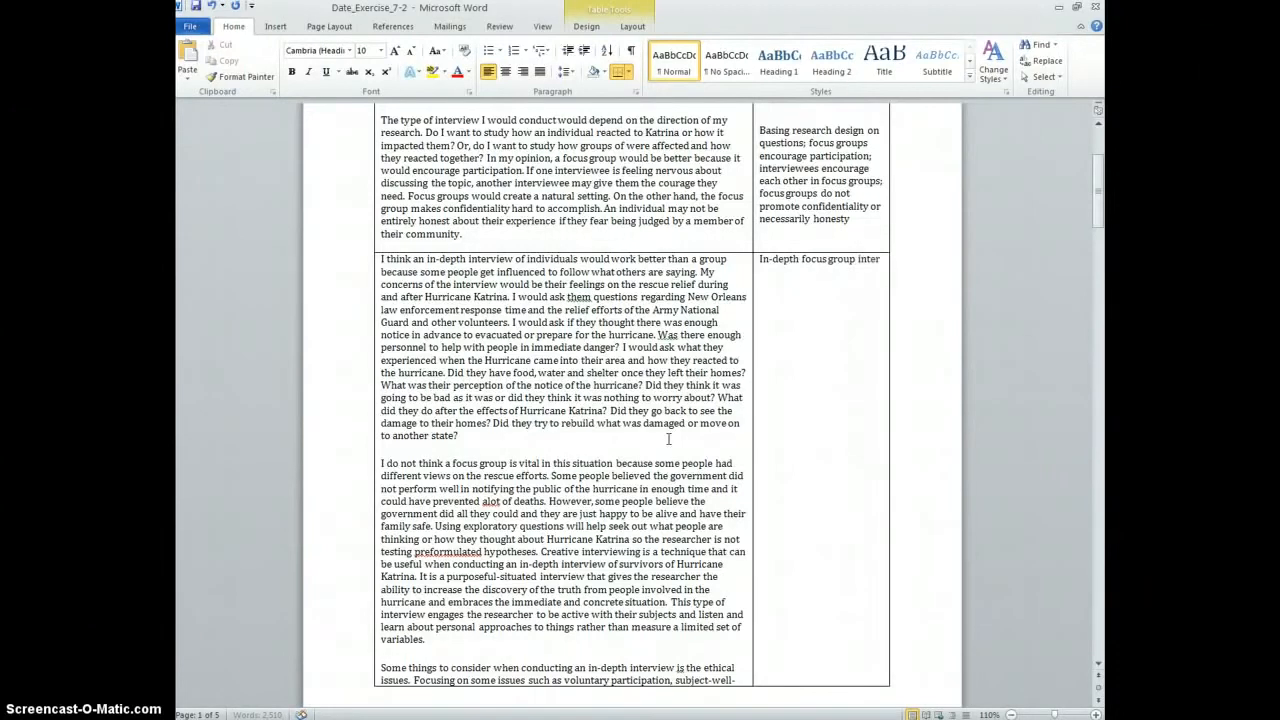
{"action": "type", "text": "views;"}
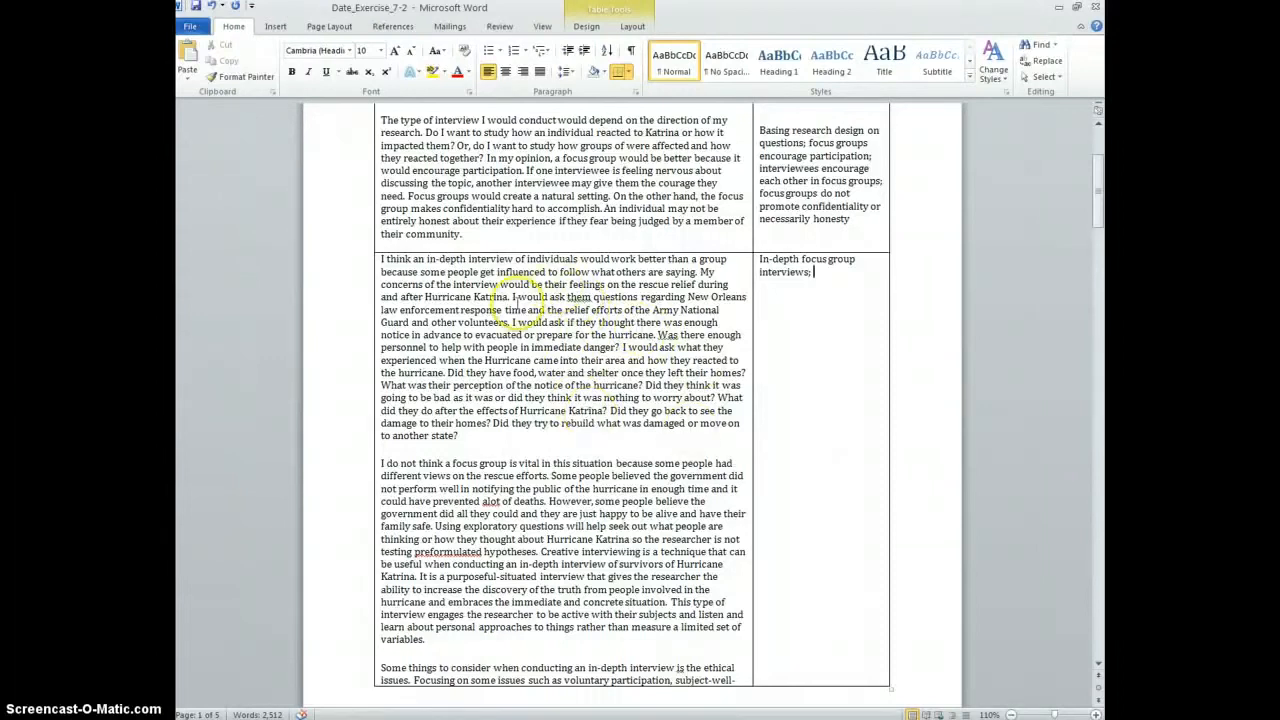
Add 'concern about rescue relief', 'role of National Guard and Police', and 'advance notice and preparation'
{"action": "left_click_drag", "start_coordinate": [511, 297], "coordinate": [533, 285]}
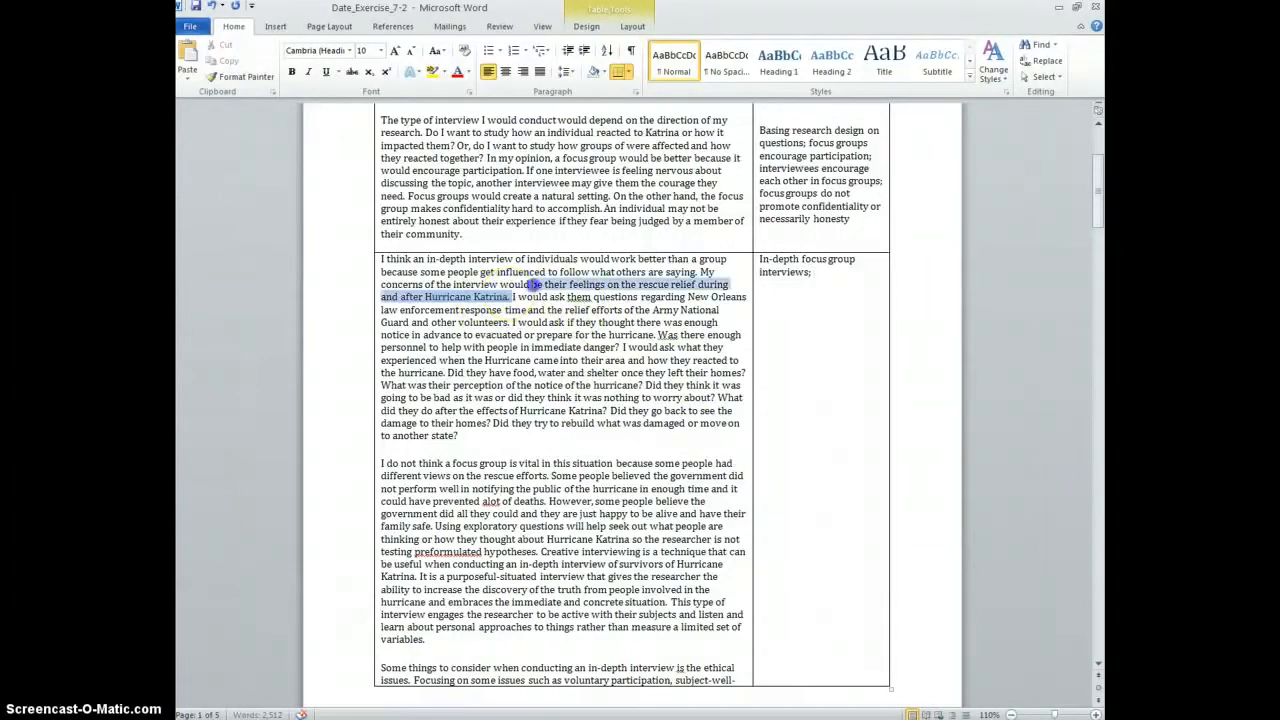
{"action": "left_click", "coordinate": [856, 284]}
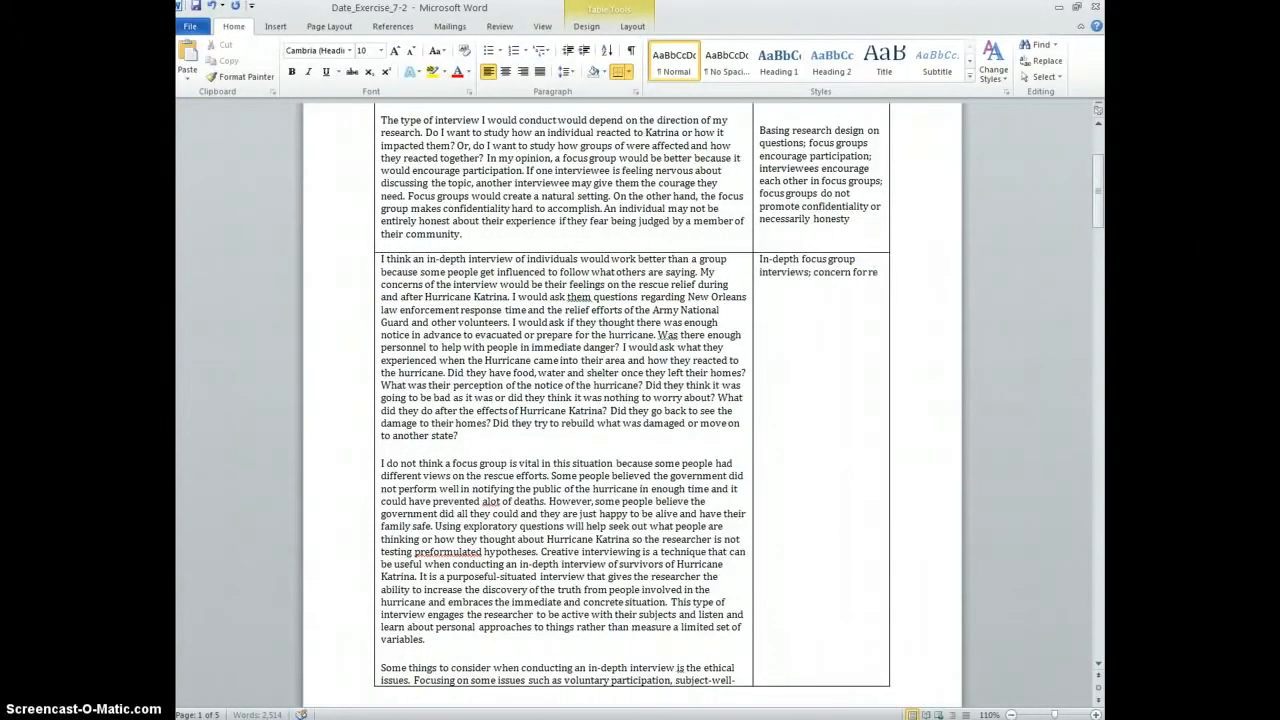
{"action": "type", "text": "concern for resu"}
{"action": "key", "text": "BackSpace"}
{"action": "type", "text": "cue relief"}
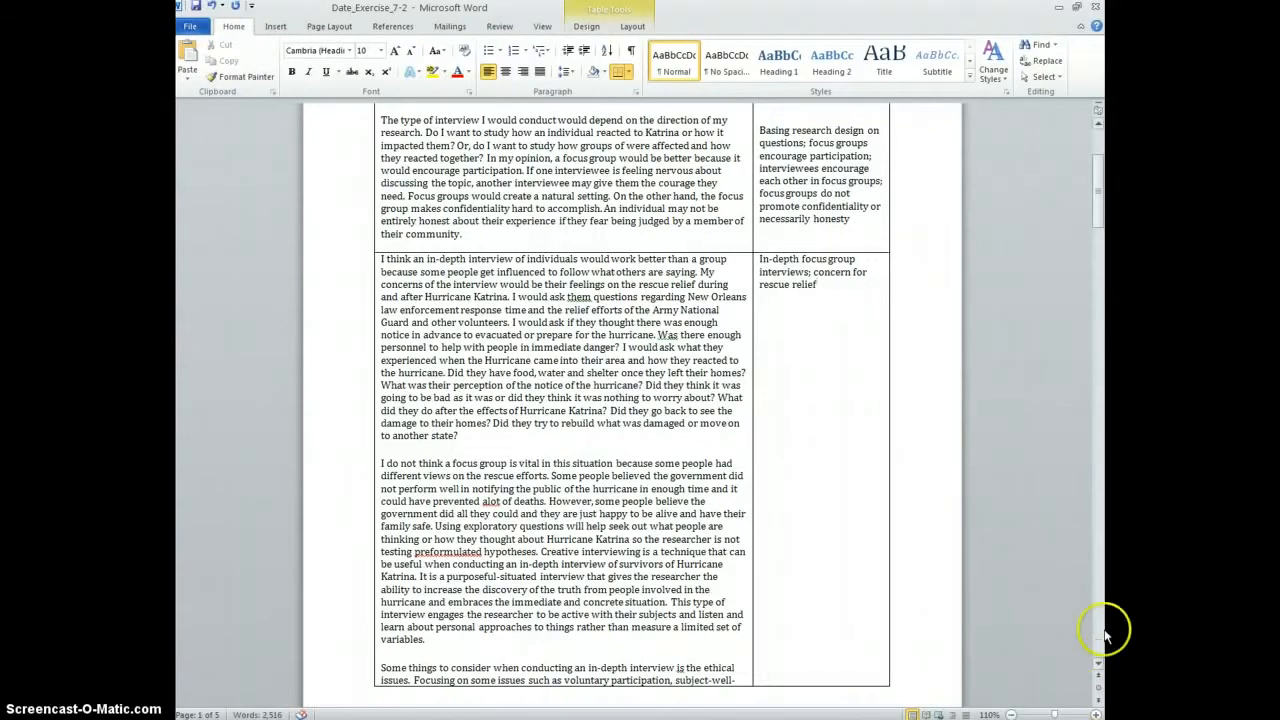
{"action": "double_click", "coordinate": [859, 272]}
{"action": "type", "text": "about"}
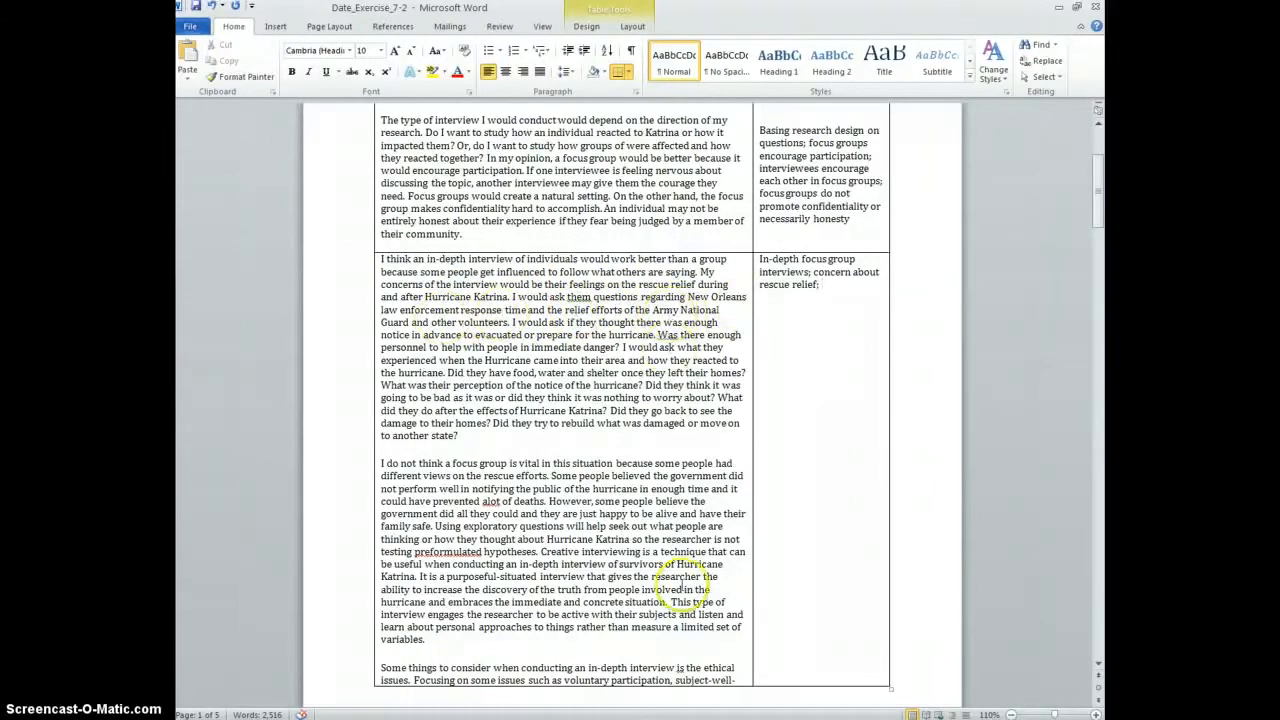
{"action": "type", "text": "ro"}
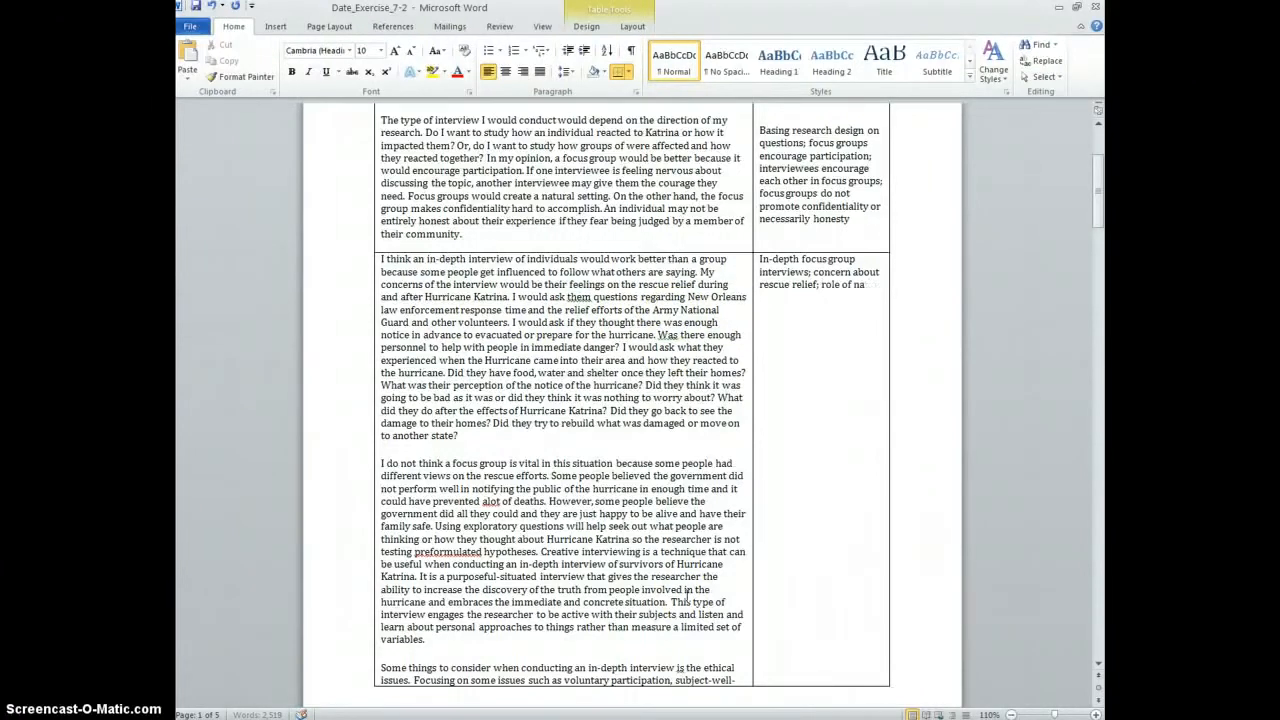
{"action": "type", "text": "le of National"}
{"action": "type", "text": " Guard and "}
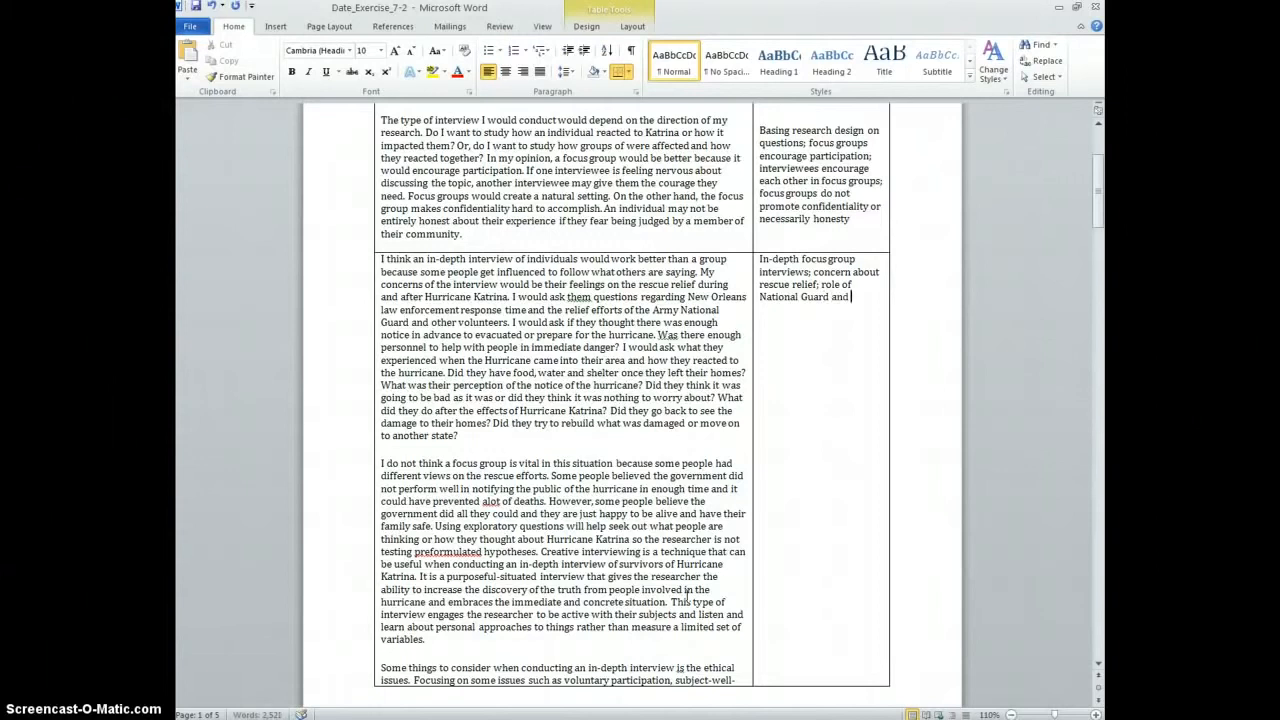
{"action": "type", "text": "Police"}
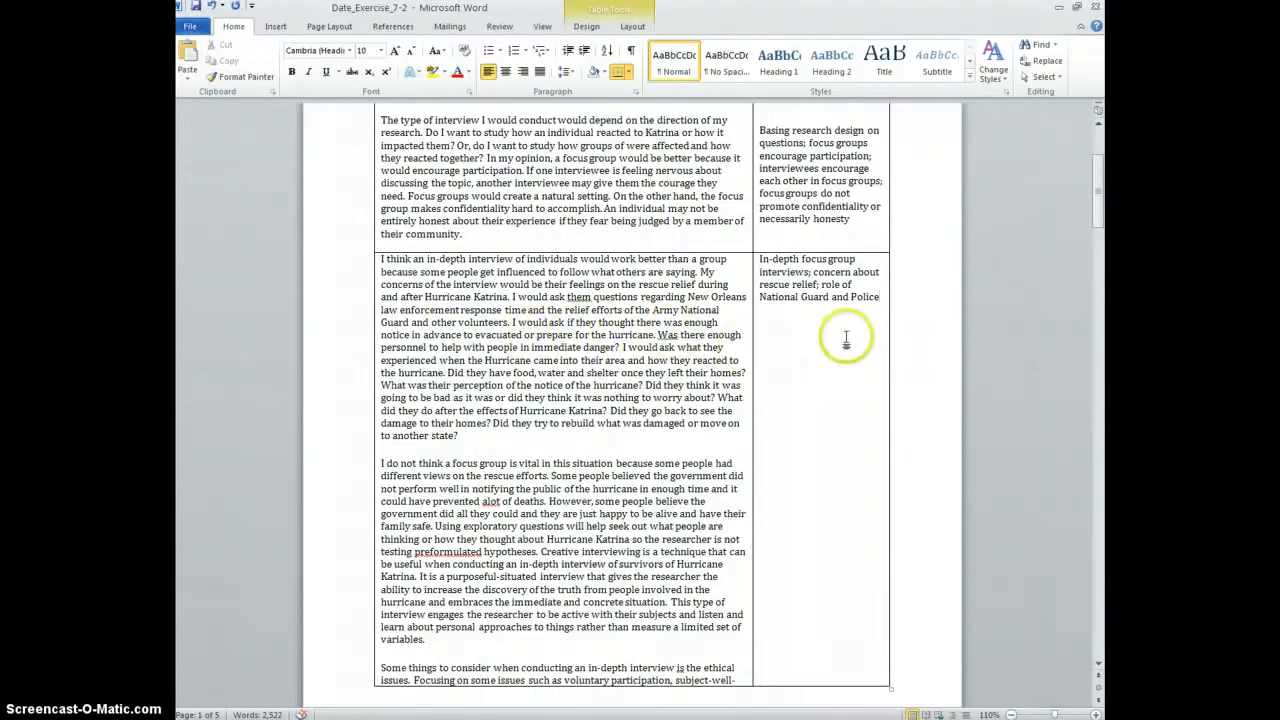
{"action": "type", "text": "; advan"}
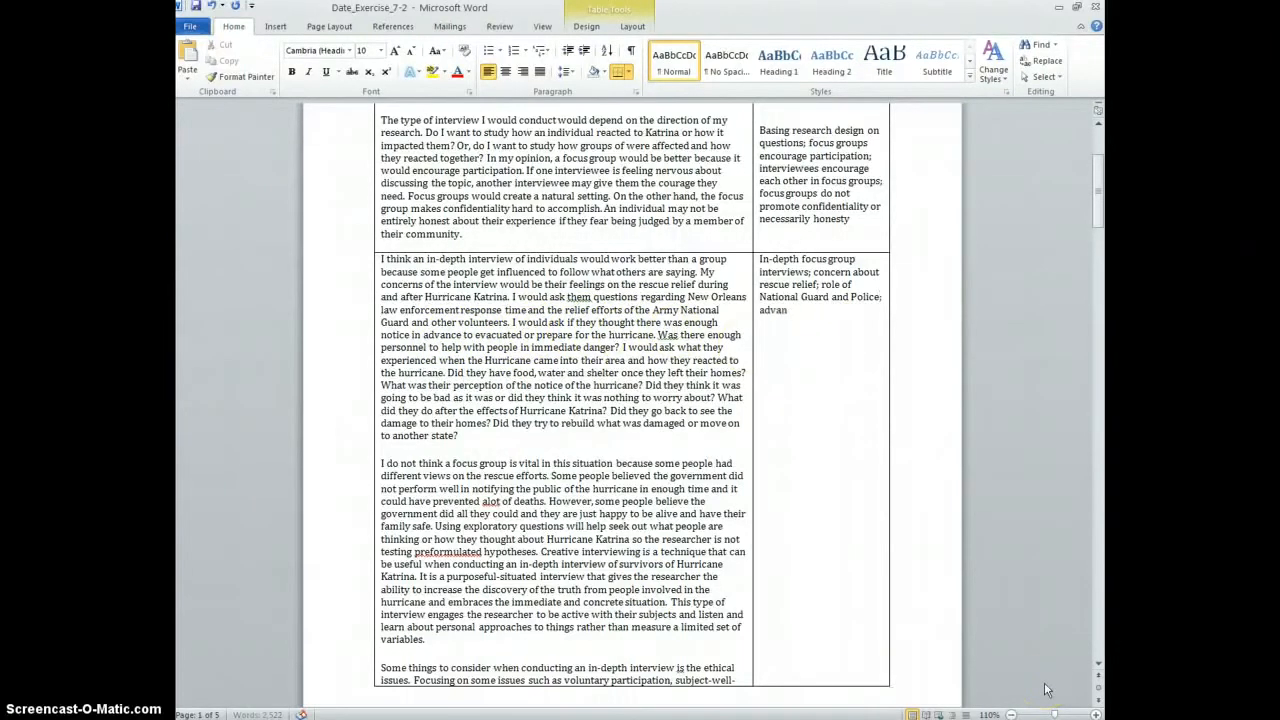
{"action": "type", "text": "ce notice and pareparation;"}
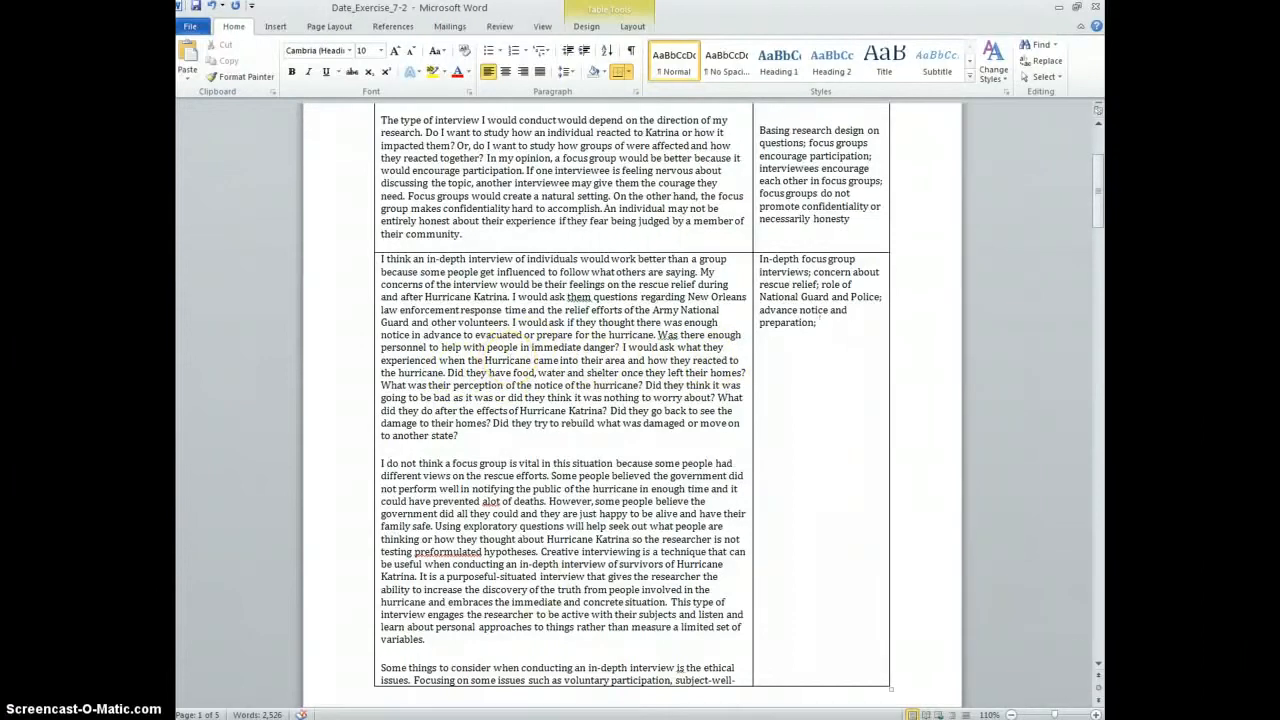
Add 'how did they react', basic necessities, level of concern, 'their experience after hurricane; rebuild the damage'
{"action": "type", "text": "how did they react to Hurricane"}
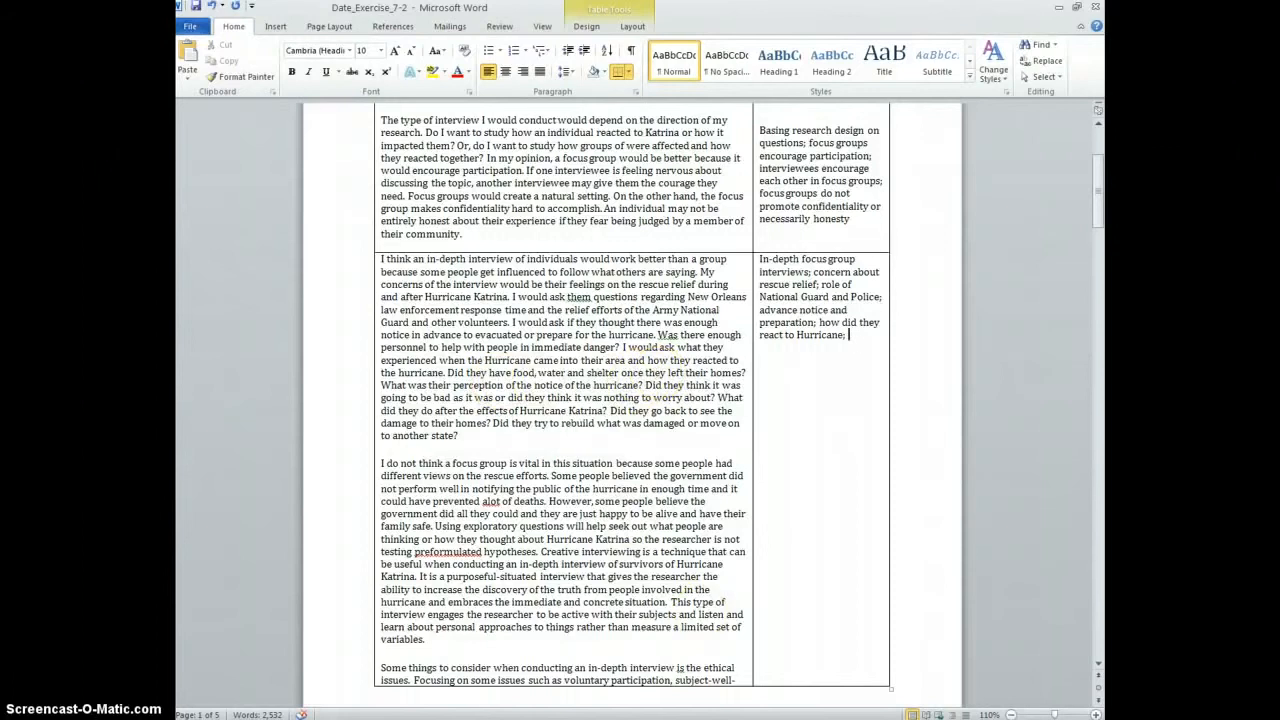
{"action": "type", "text": "were they prepared with basic"}
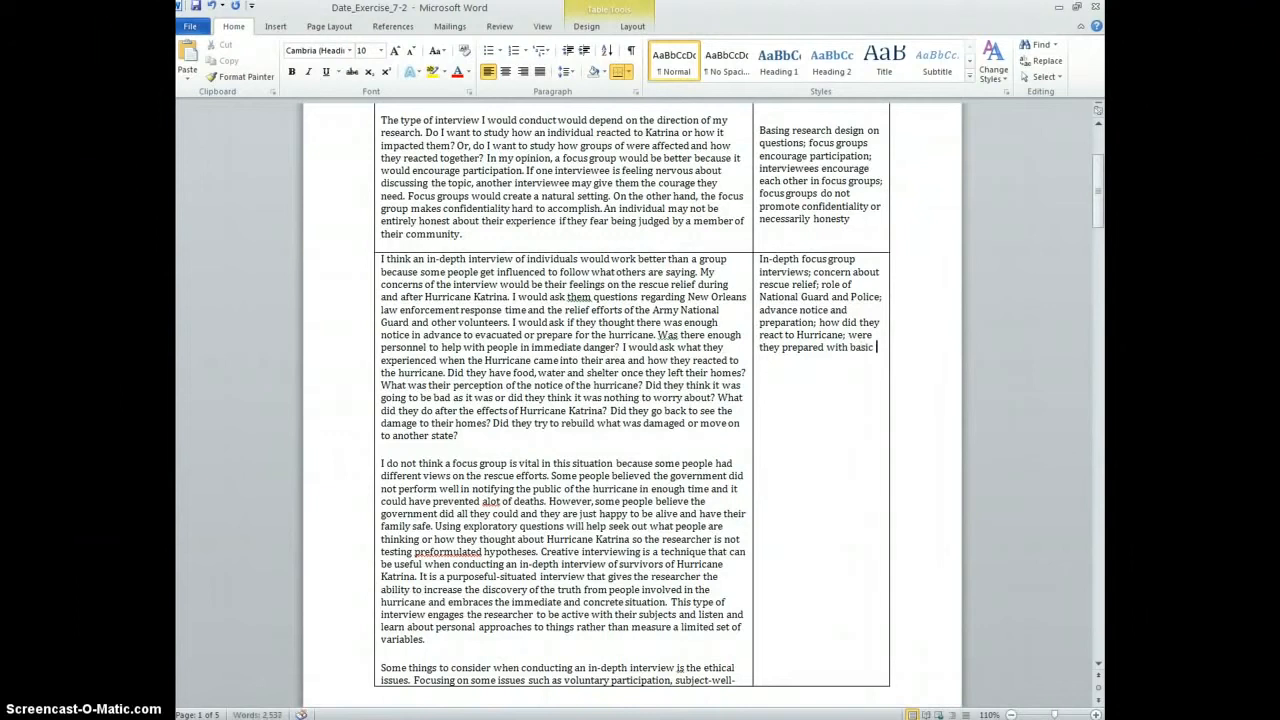
{"action": "type", "text": " necessities"}
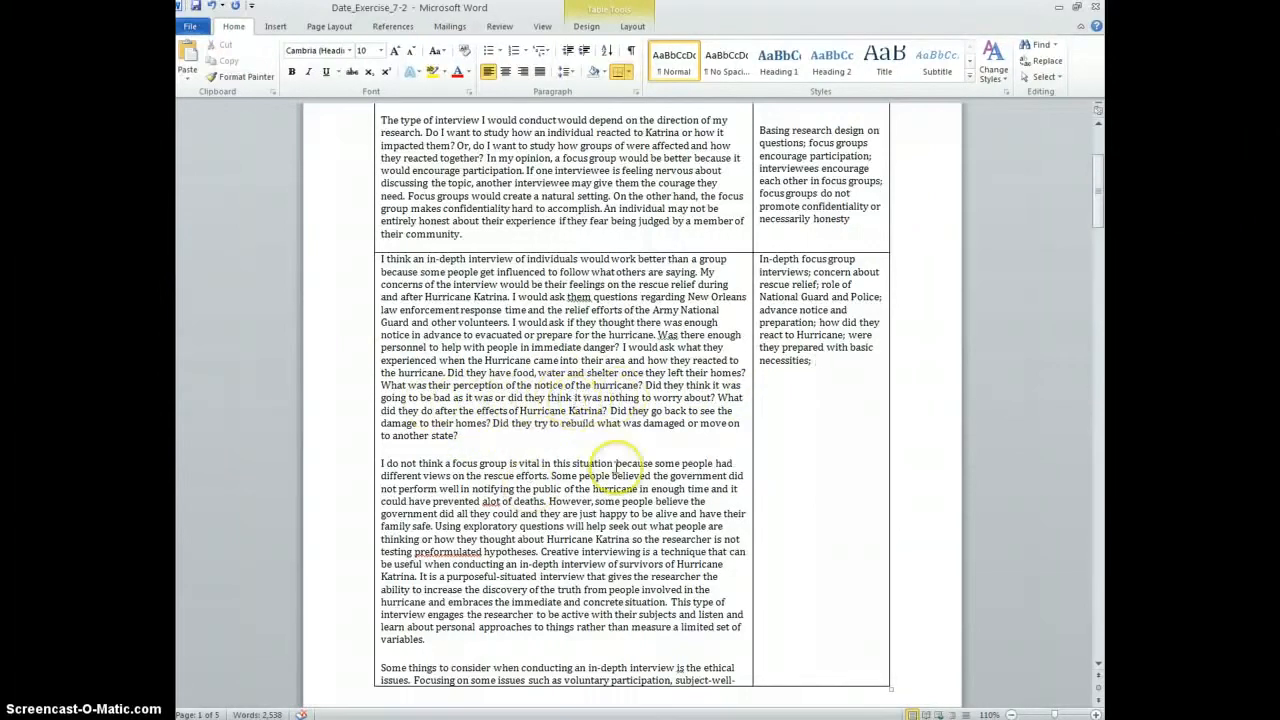
{"action": "type", "text": "le"}
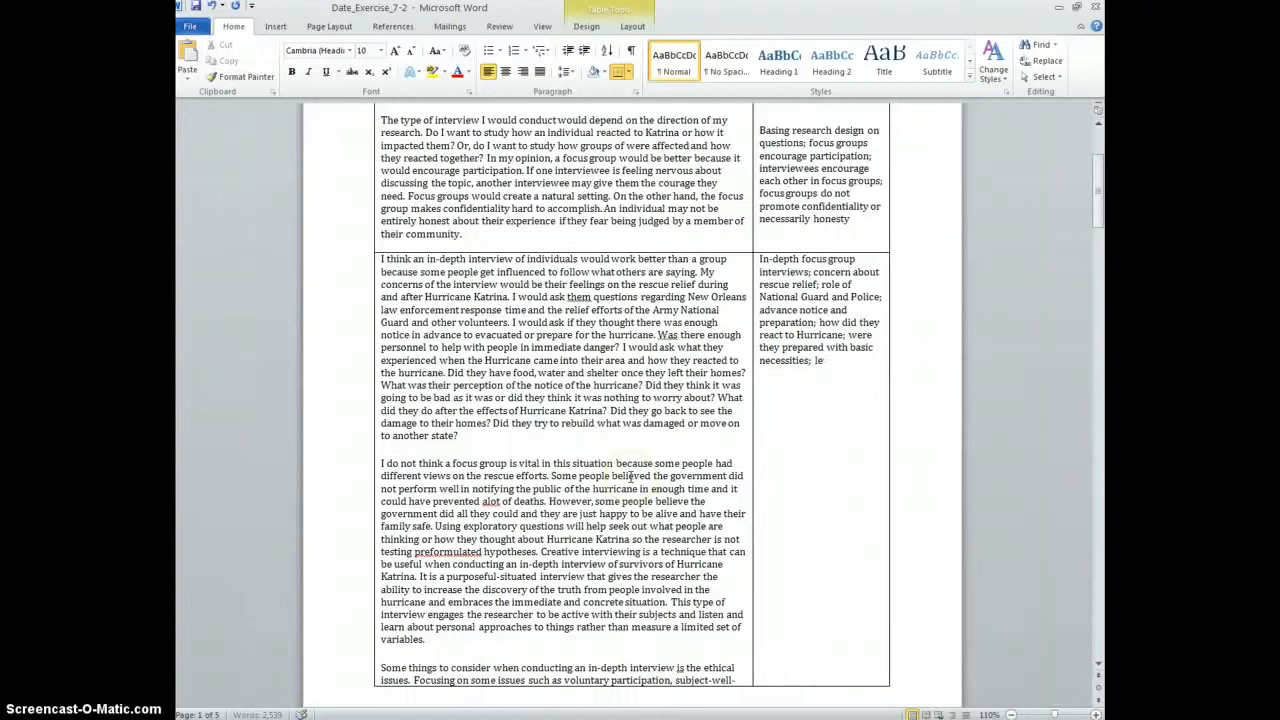
{"action": "type", "text": "i"}
{"action": "type", "text": "r levle"}
{"action": "key", "text": "BackSpace"}
{"action": "key", "text": "BackSpace"}
{"action": "type", "text": "el of"}
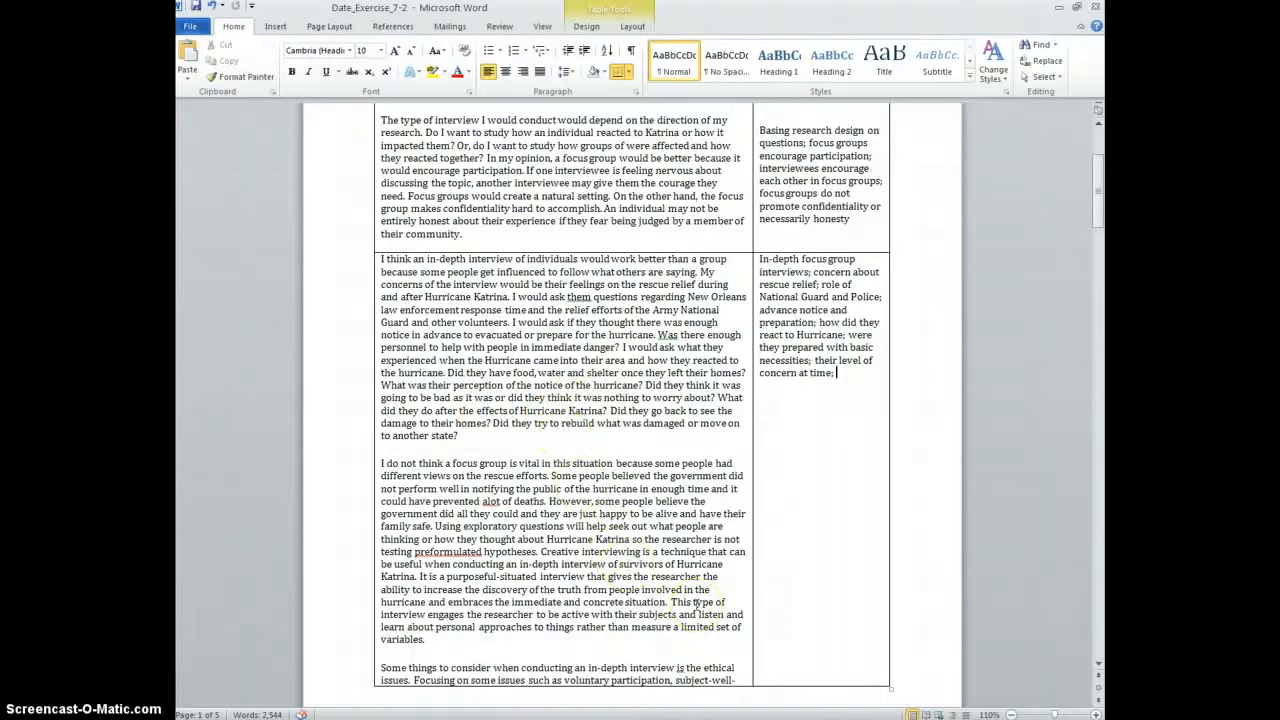
{"action": "type", "text": "their experie"}
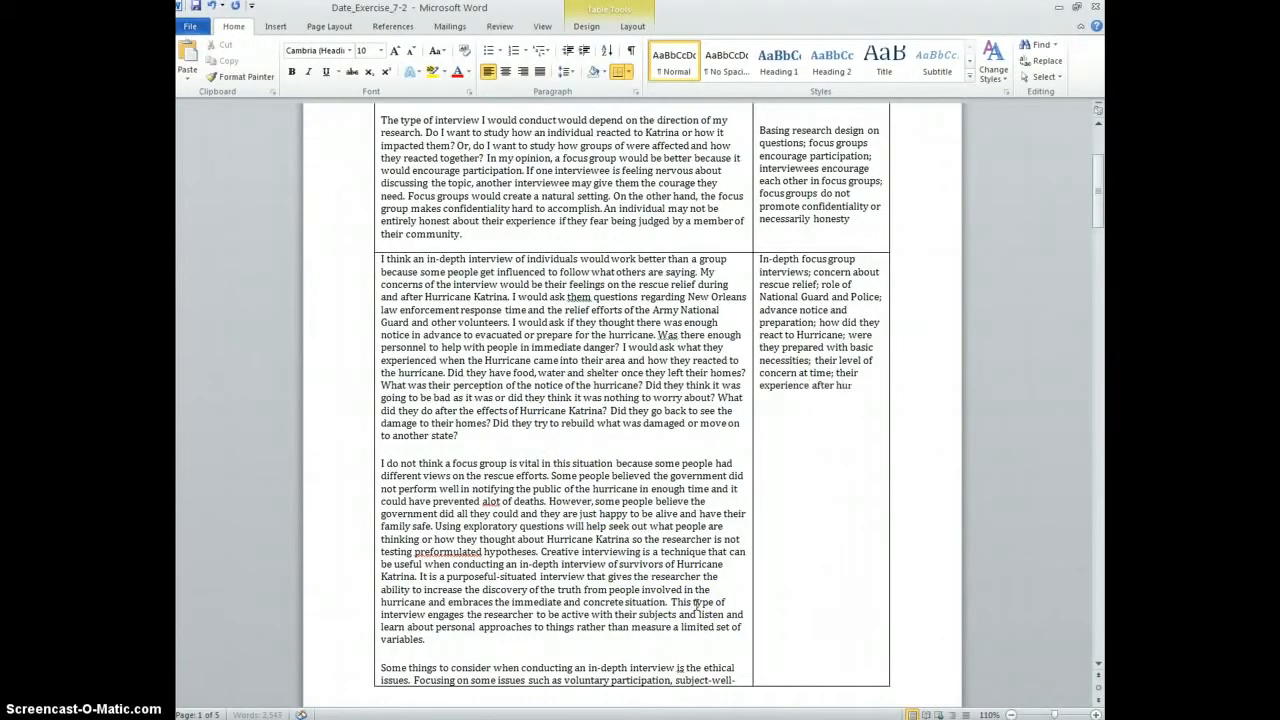
{"action": "type", "text": "nce after hurricane; rebuild the damage?"}
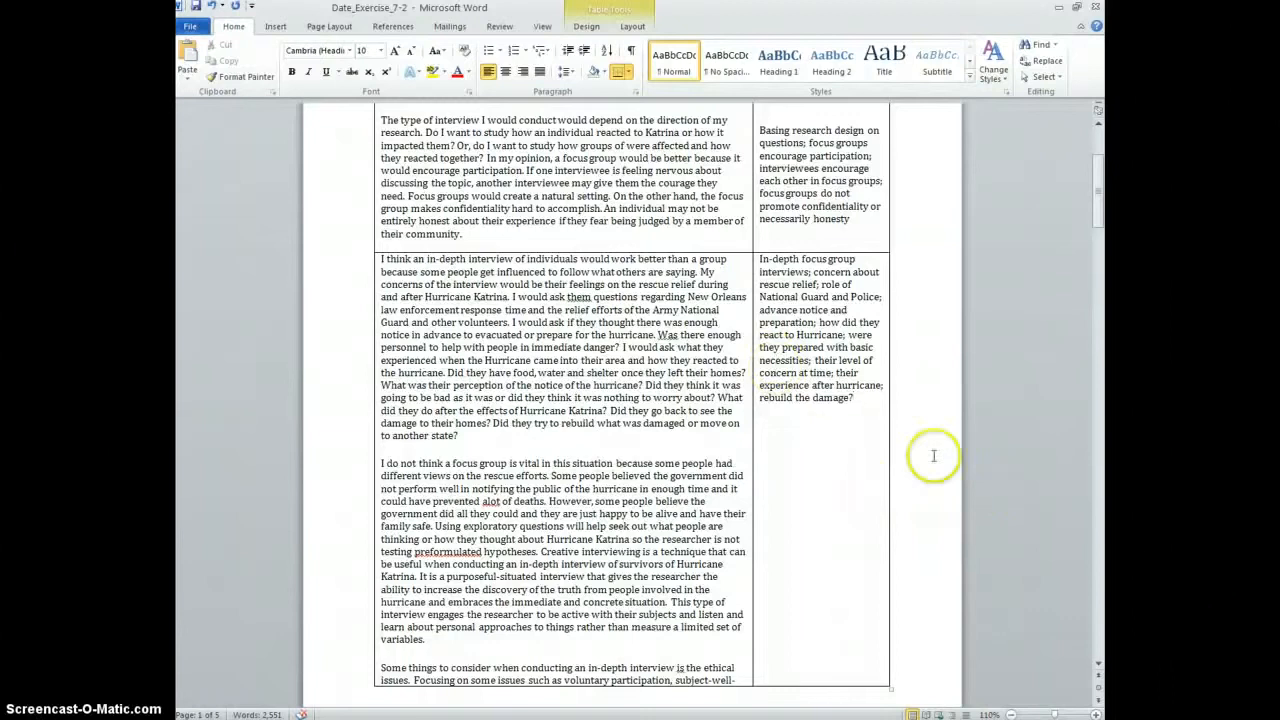
Select the research questions in the second paragraph and begin the note 'impact on' beside them
{"action": "scroll", "coordinate": [820, 371], "scroll_direction": "up", "scroll_amount": 3}
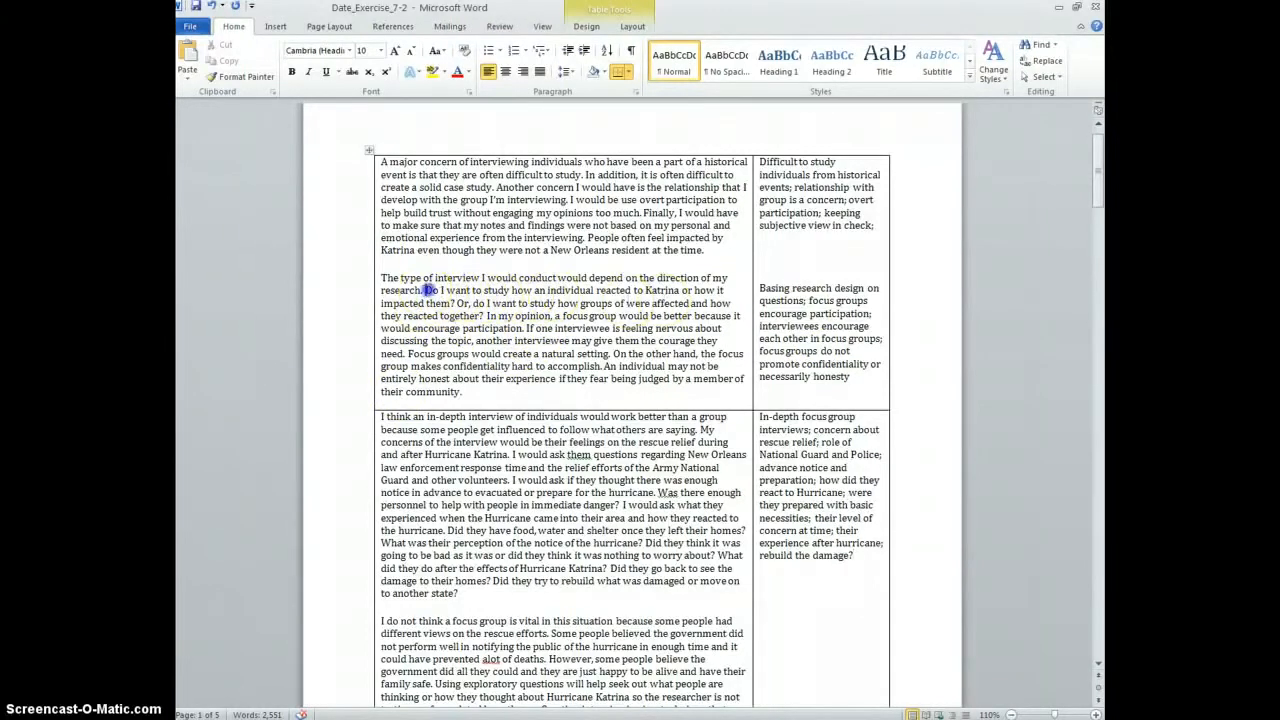
{"action": "left_click_drag", "start_coordinate": [426, 290], "coordinate": [612, 305]}
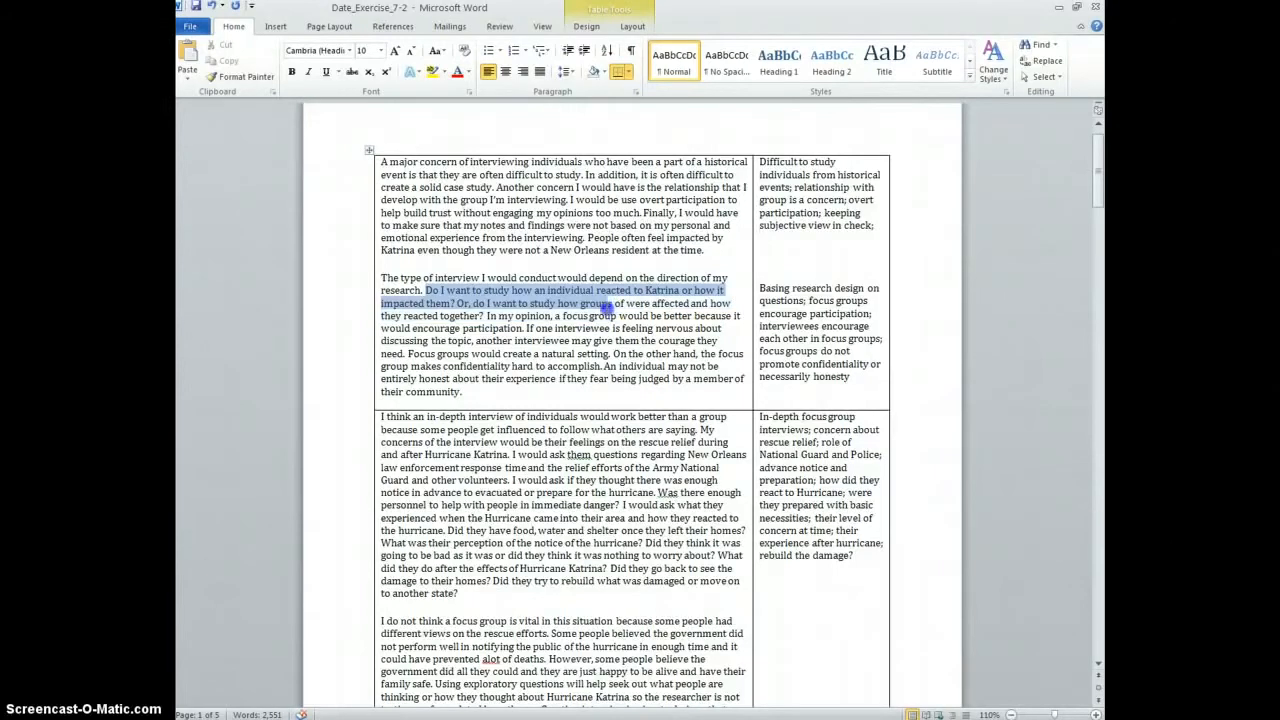
{"action": "left_click_drag", "start_coordinate": [607, 309], "coordinate": [484, 316]}
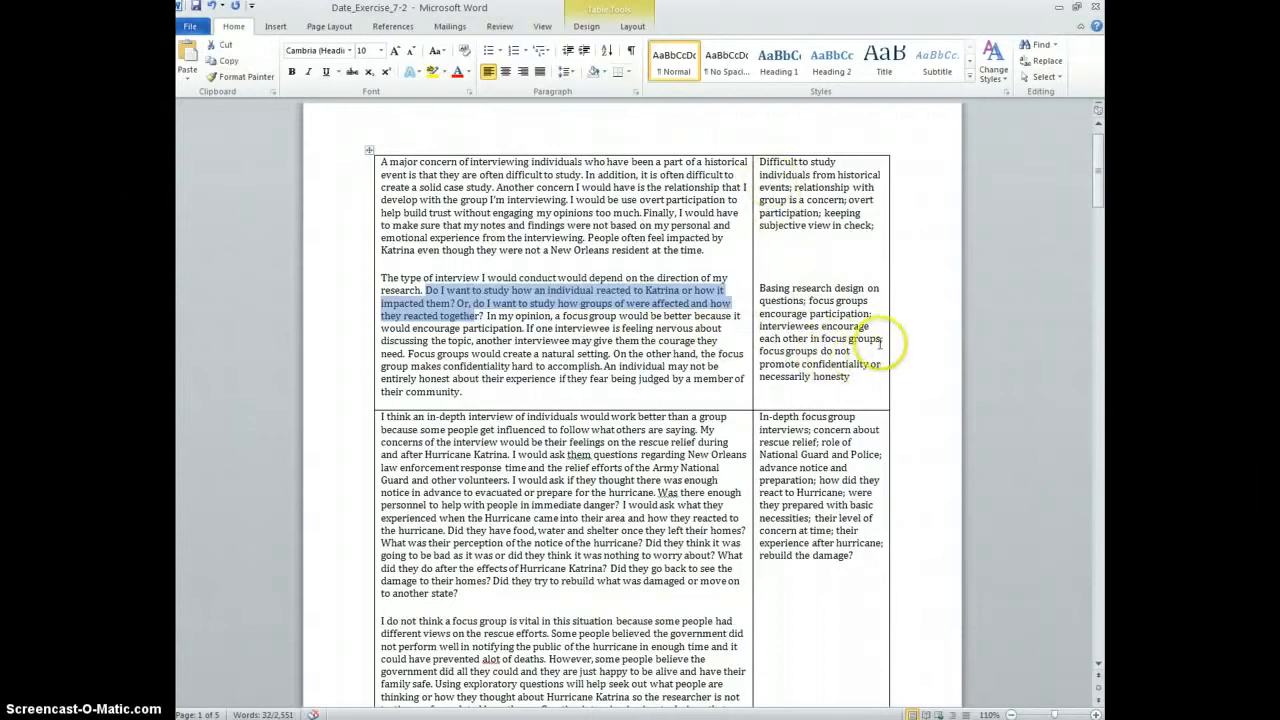
{"action": "left_click", "coordinate": [866, 378]}
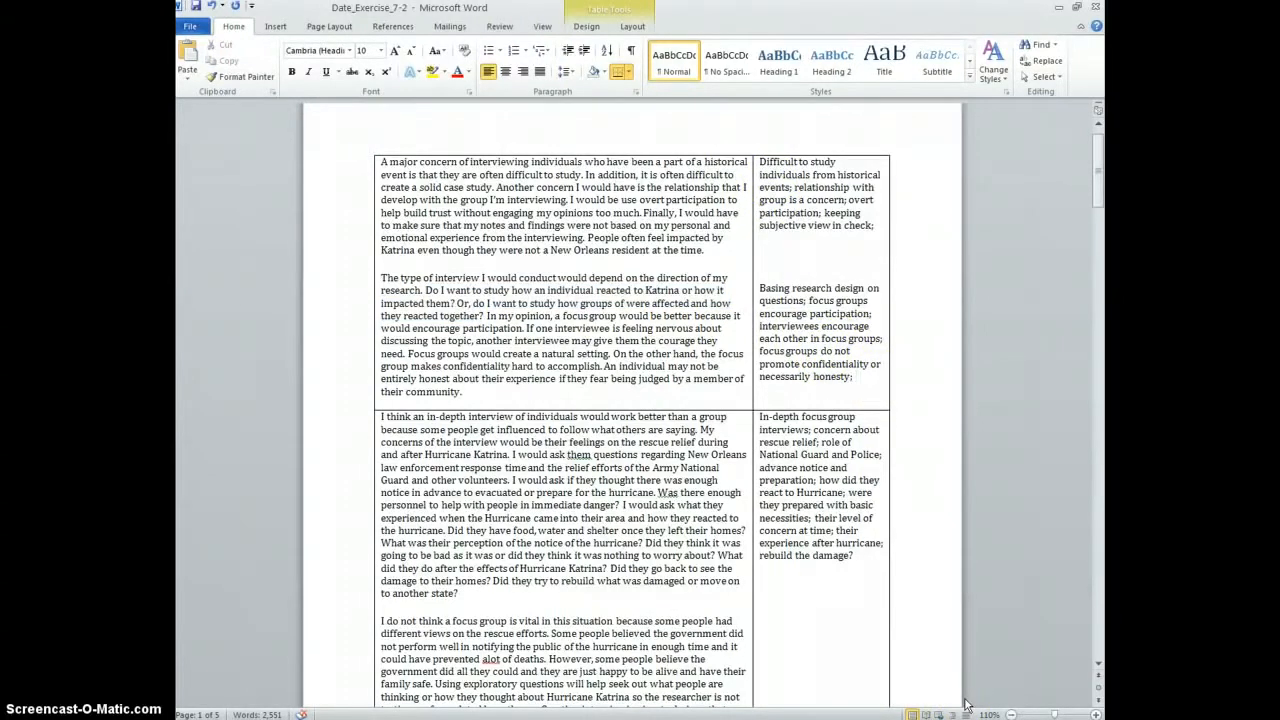
{"action": "type", "text": "impact on individuals and"}
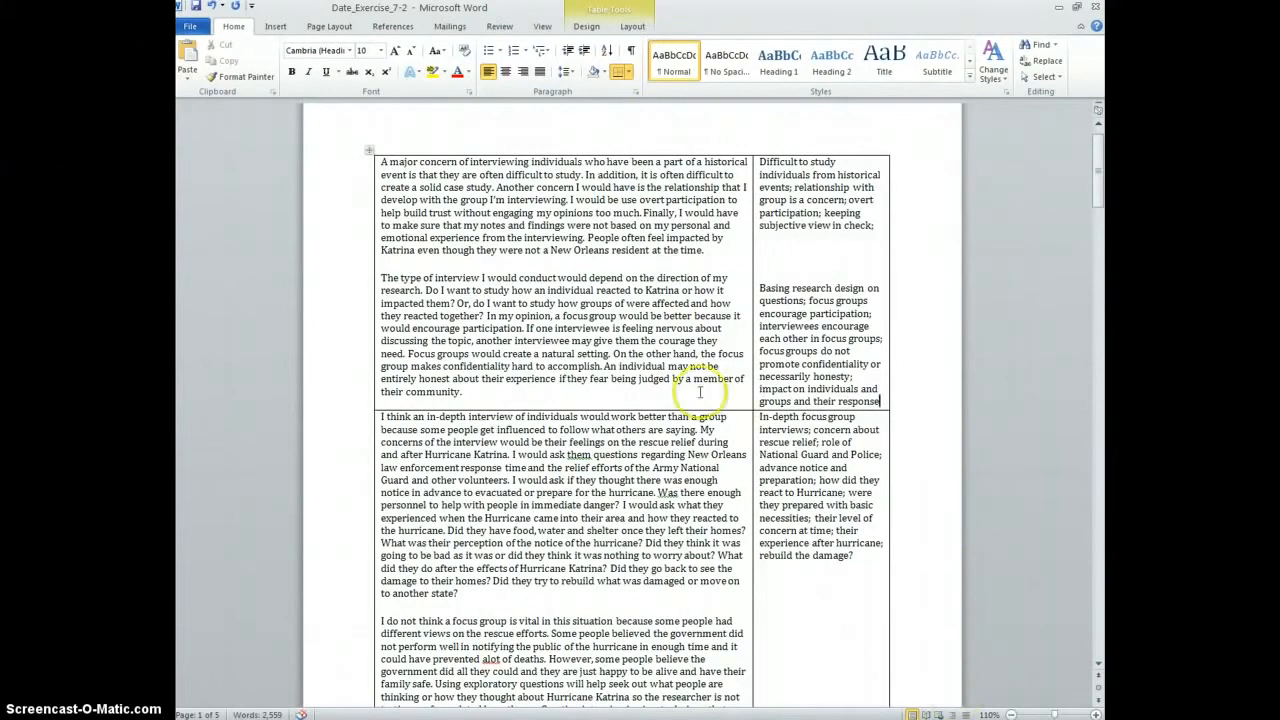
{"action": "scroll", "coordinate": [685, 400], "scroll_direction": "up", "scroll_amount": 1}
{"action": "scroll", "coordinate": [685, 405], "scroll_direction": "down", "scroll_amount": 5}
Start a 'Not' note beside the next response and wrap 'focus group' in parentheses in the In-depth note
{"action": "left_click", "coordinate": [858, 417]}
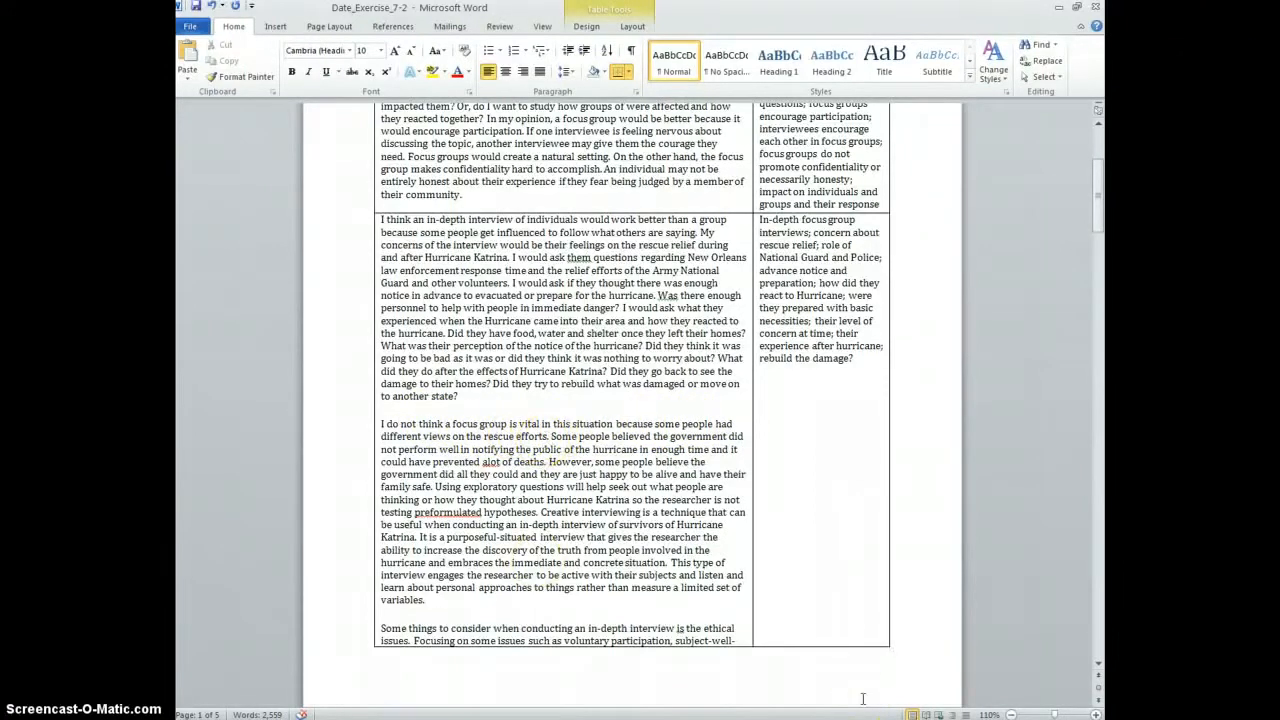
{"action": "type", "text": "not"}
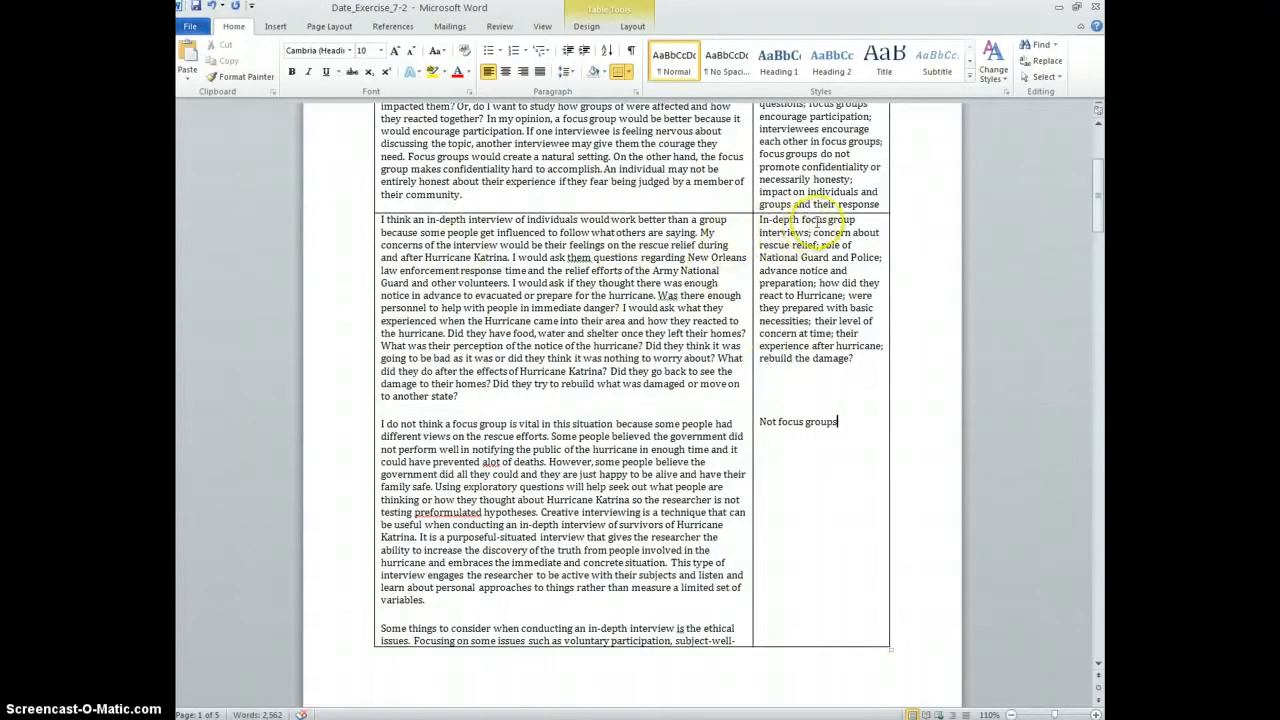
{"action": "left_click", "coordinate": [803, 220]}
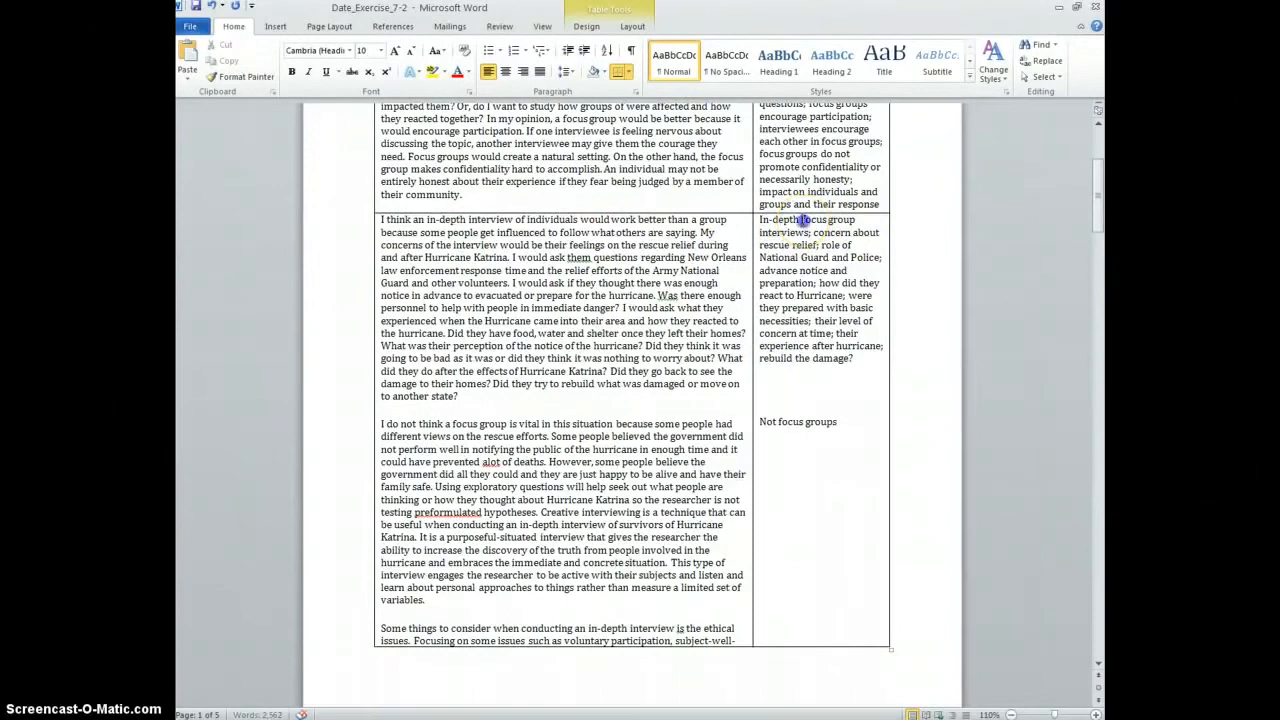
{"action": "type", "text": "("}
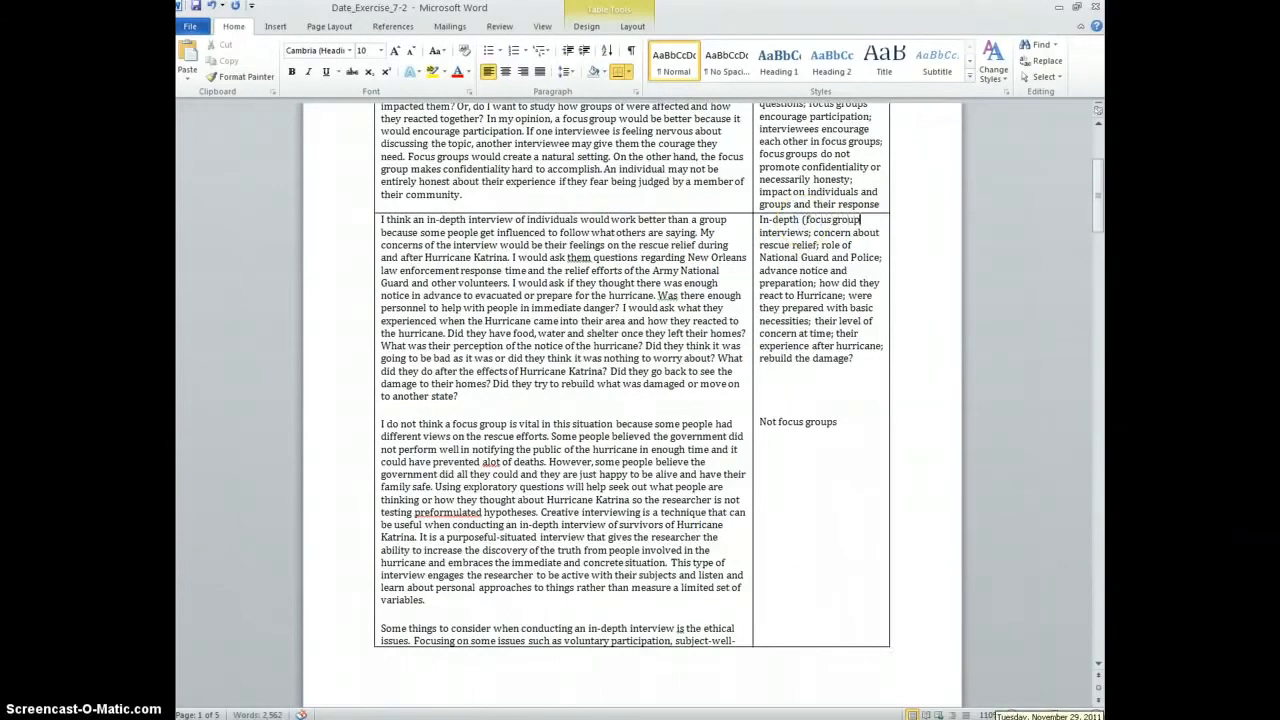
{"action": "type", "text": ")"}
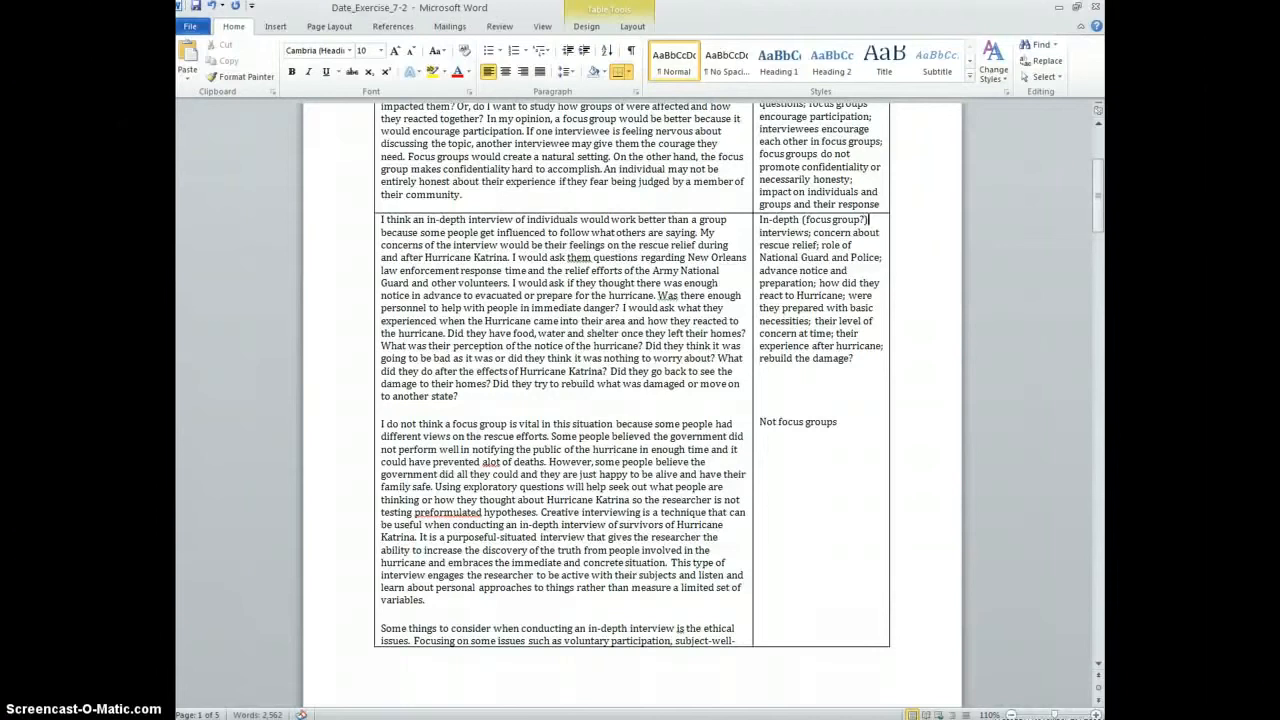
{"action": "scroll", "coordinate": [1044, 598], "scroll_direction": "up", "scroll_amount": 1}
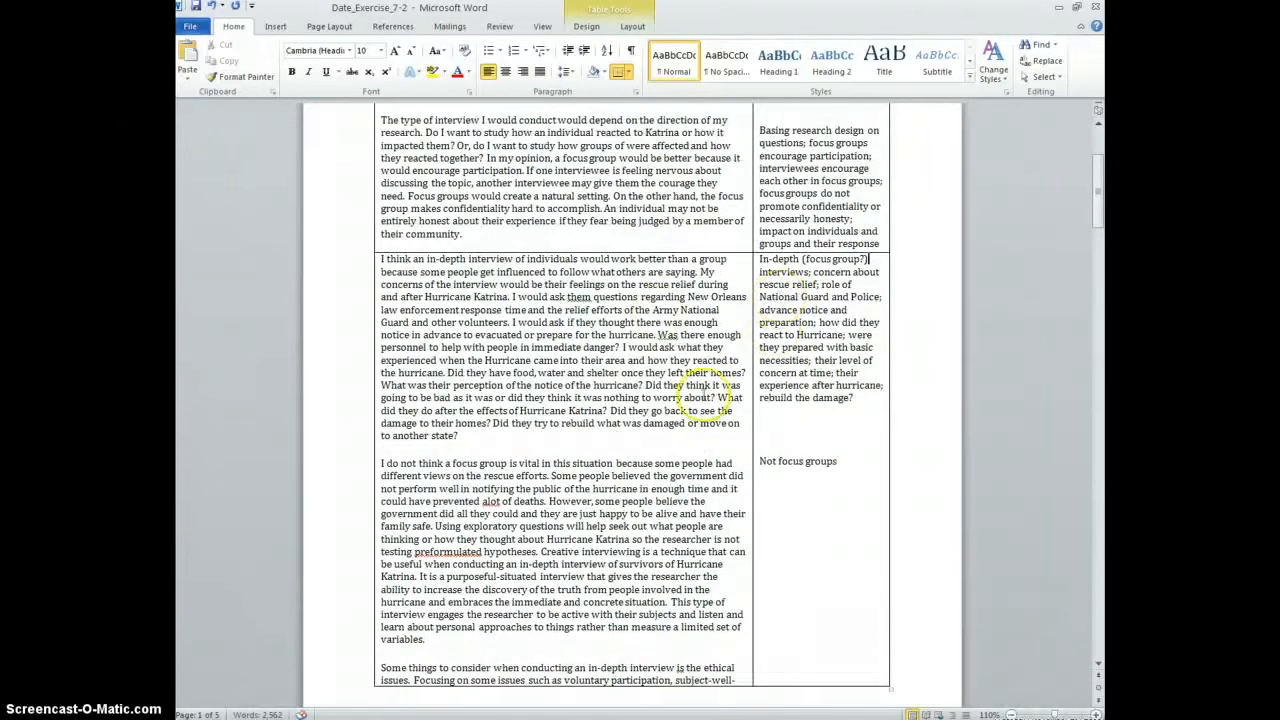
Add '; government response;' to the Not focus groups note
{"action": "left_click", "coordinate": [843, 461]}
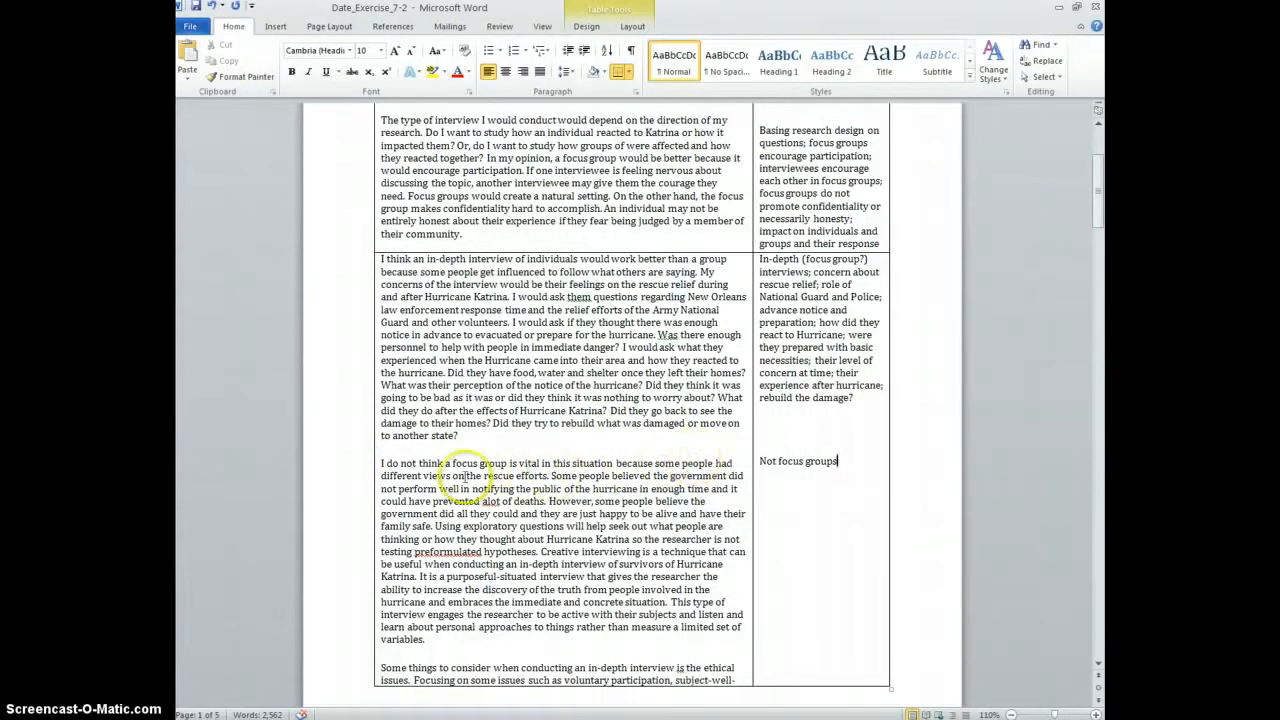
{"action": "left_click", "coordinate": [562, 473]}
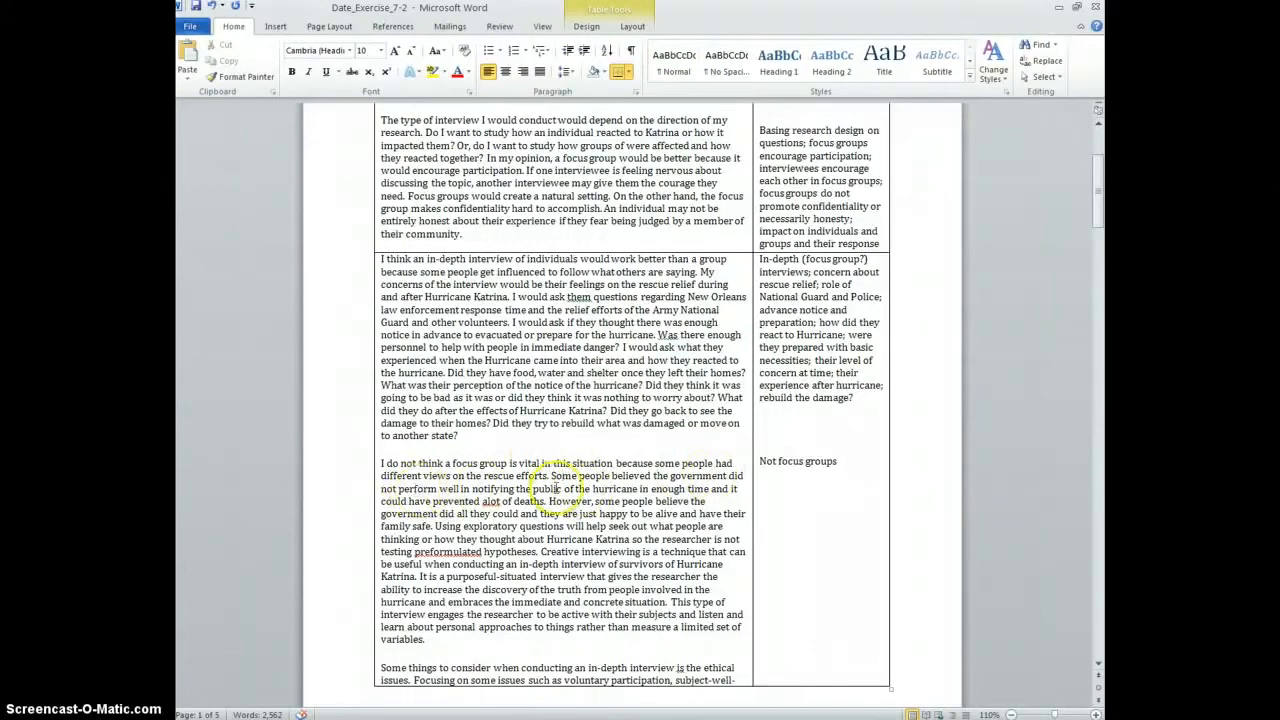
{"action": "left_click", "coordinate": [687, 488]}
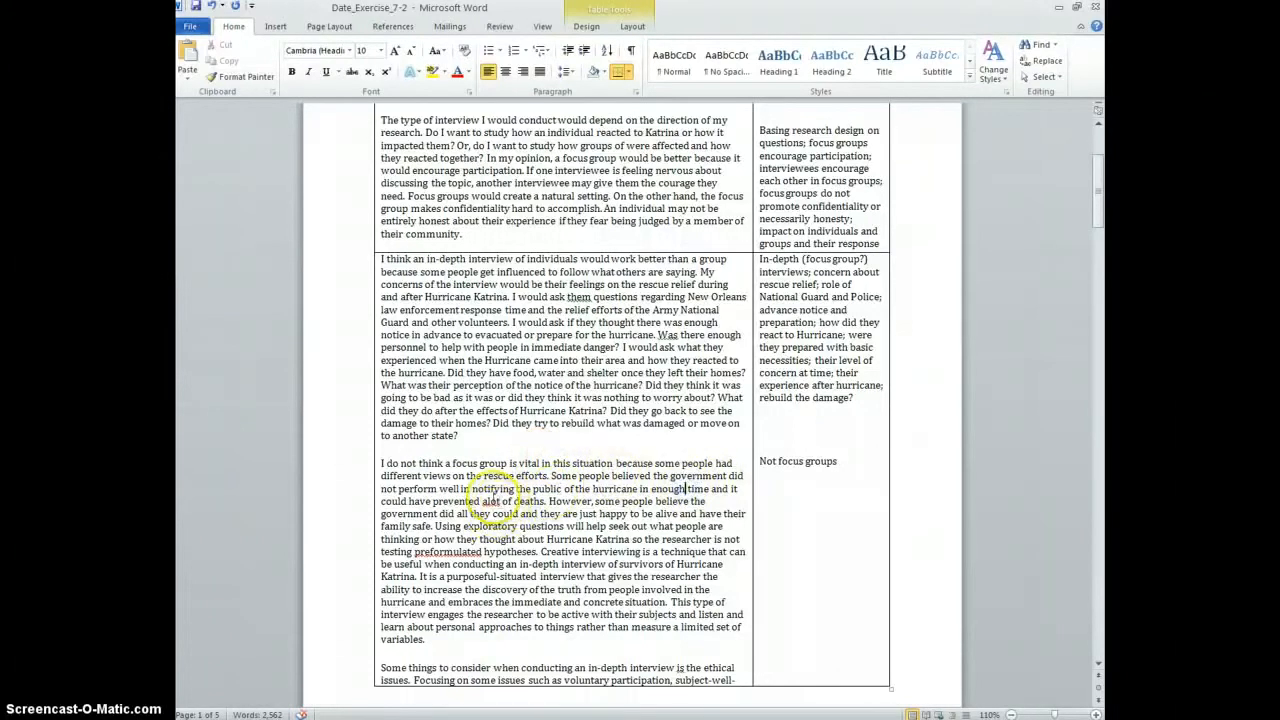
{"action": "scroll", "coordinate": [530, 492], "scroll_direction": "down", "scroll_amount": 1}
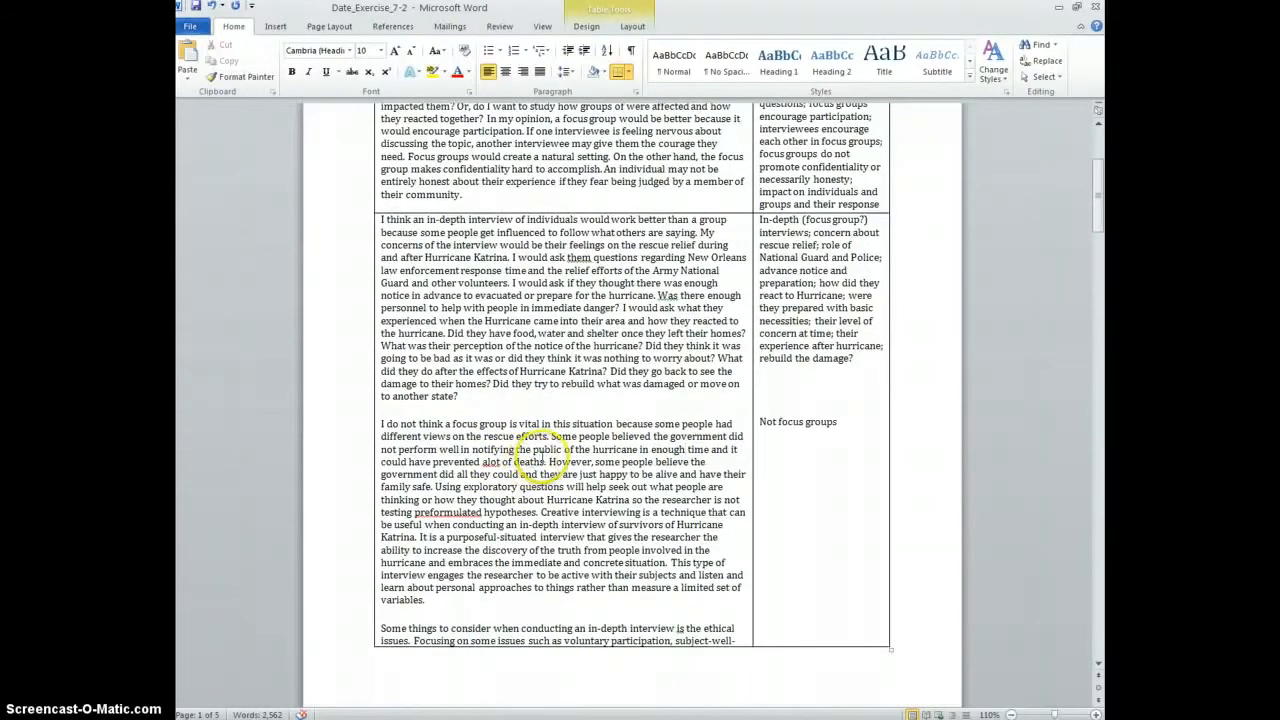
{"action": "left_click", "coordinate": [841, 422]}
{"action": "type", "text": "; gov"}
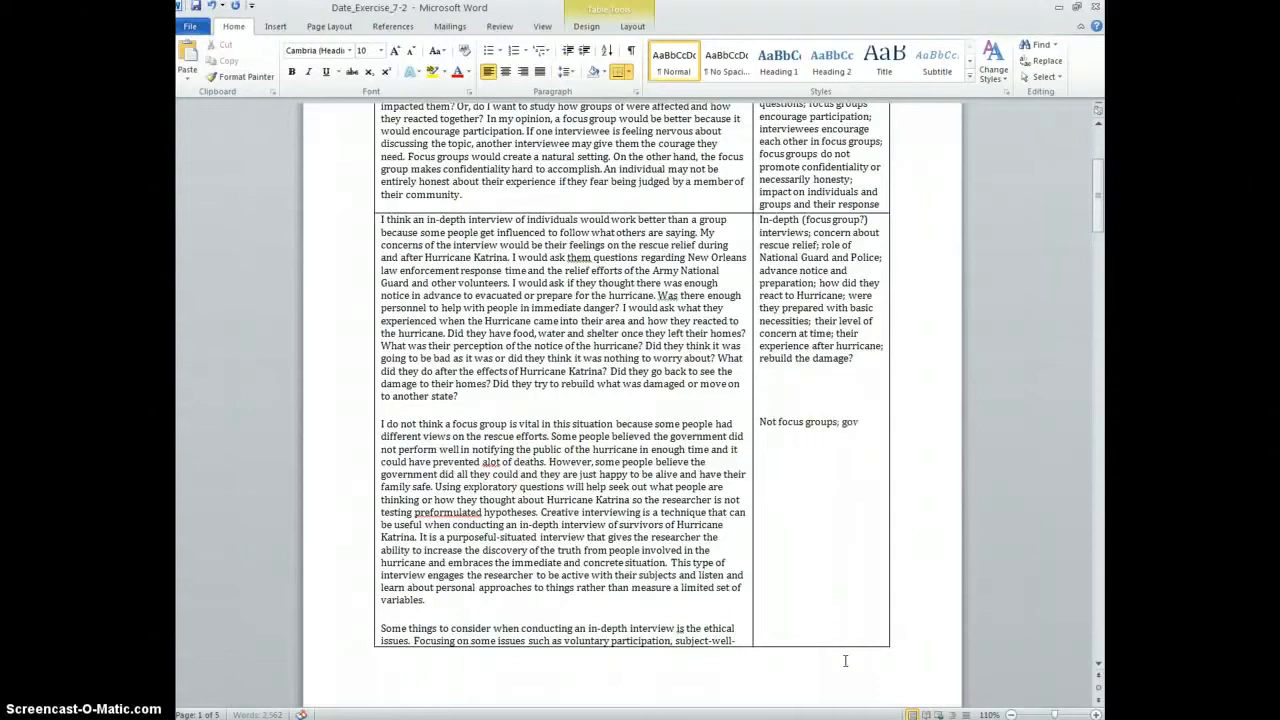
{"action": "type", "text": "ernment response;"}
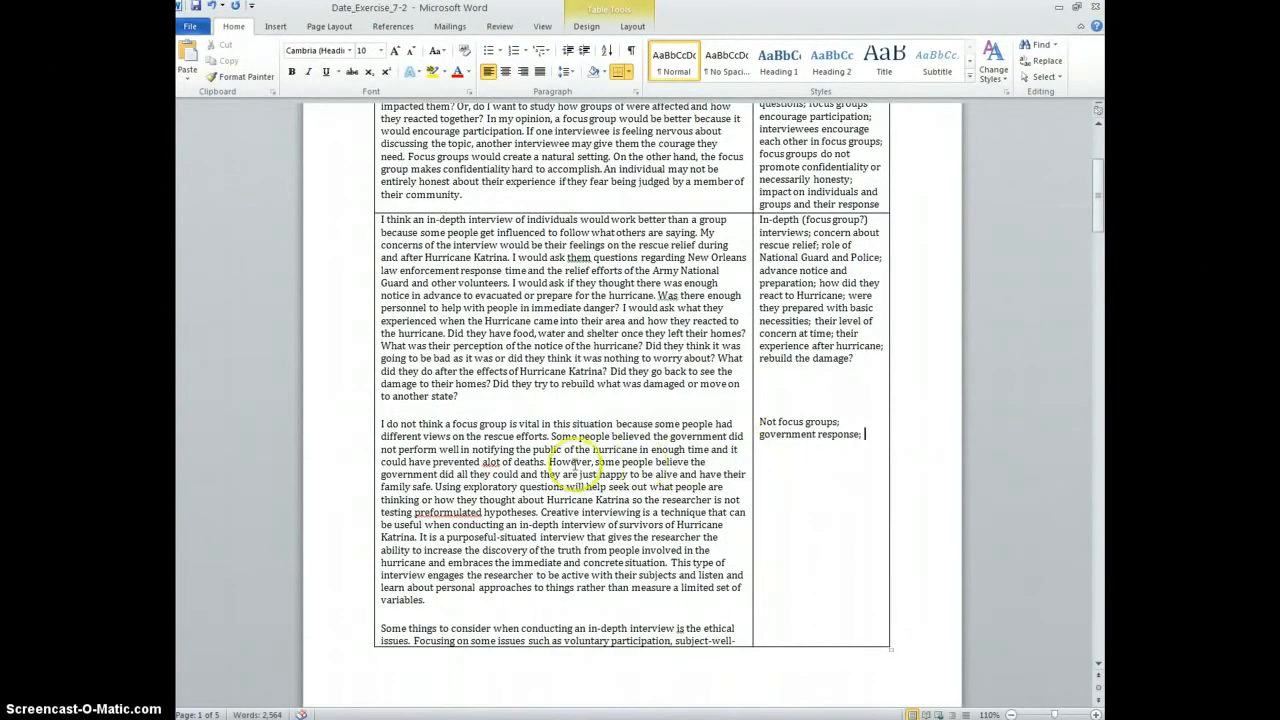
{"action": "scroll", "coordinate": [570, 465], "scroll_direction": "down", "scroll_amount": 1}
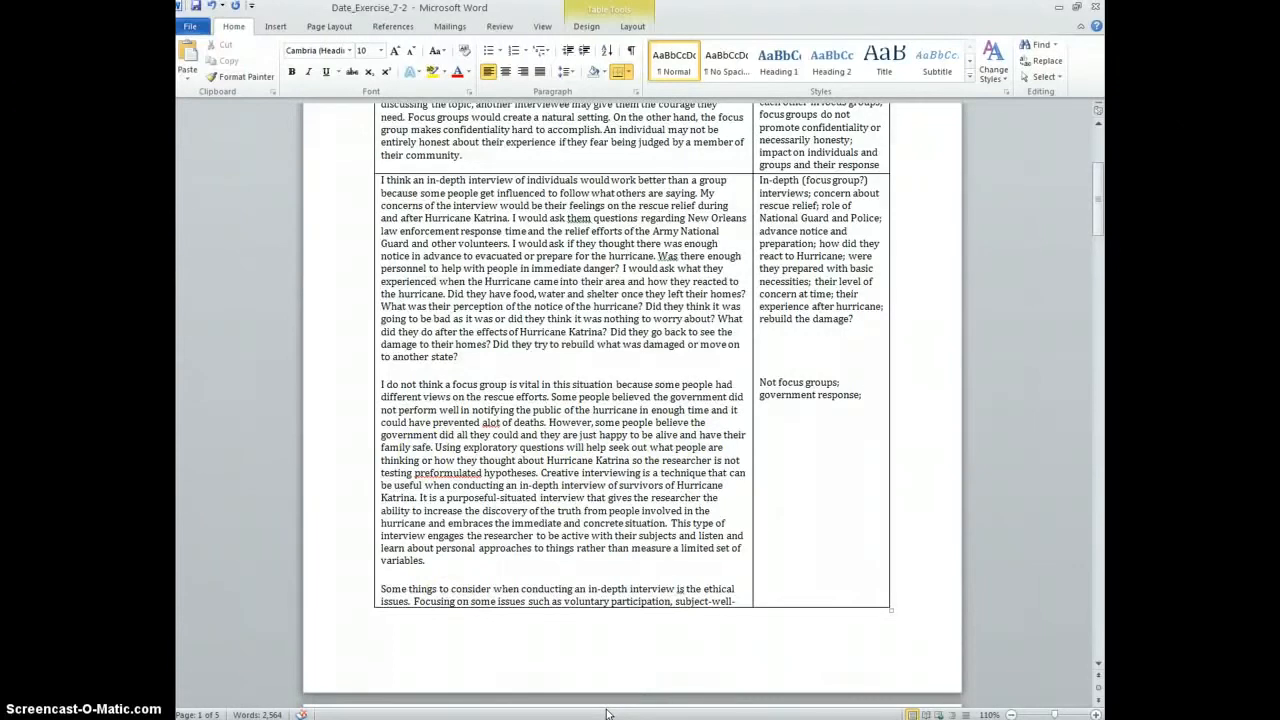
{"action": "key", "text": "Return"}
Add 'people glad to be alive/safe' and 'inductive process can emerge' to the note
{"action": "type", "text": "pepo"}
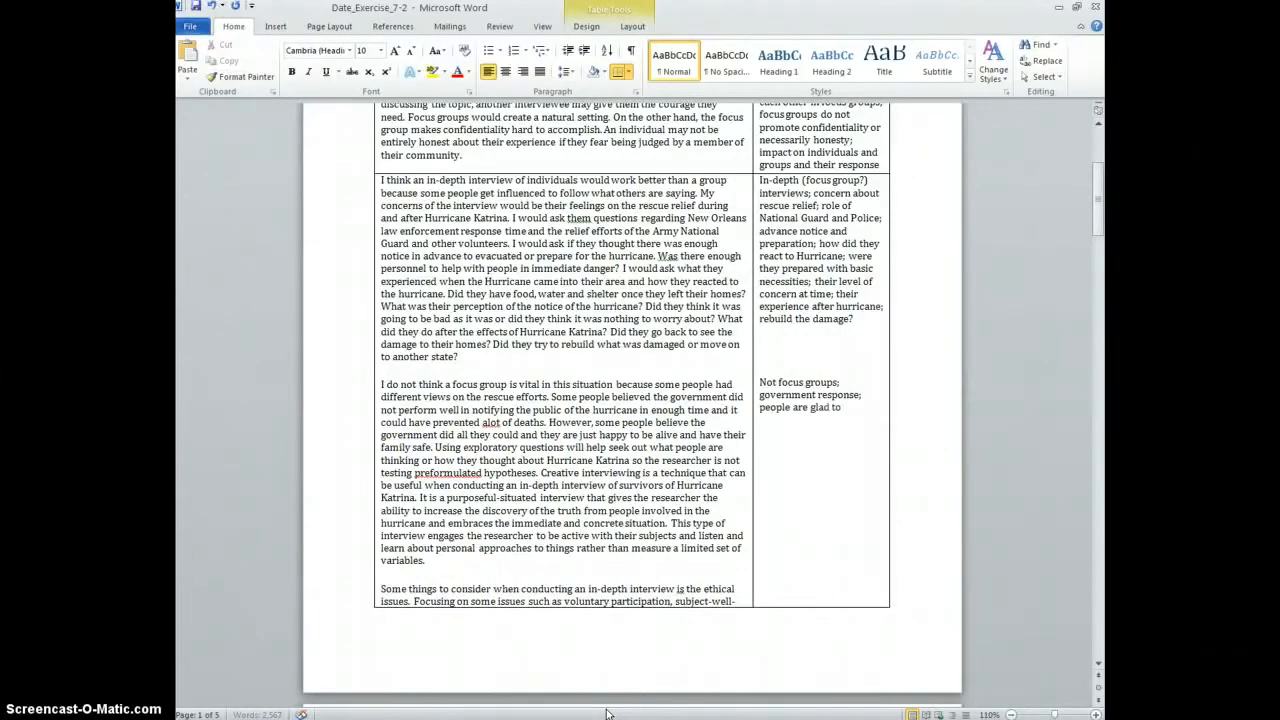
{"action": "type", "text": "/safe;"}
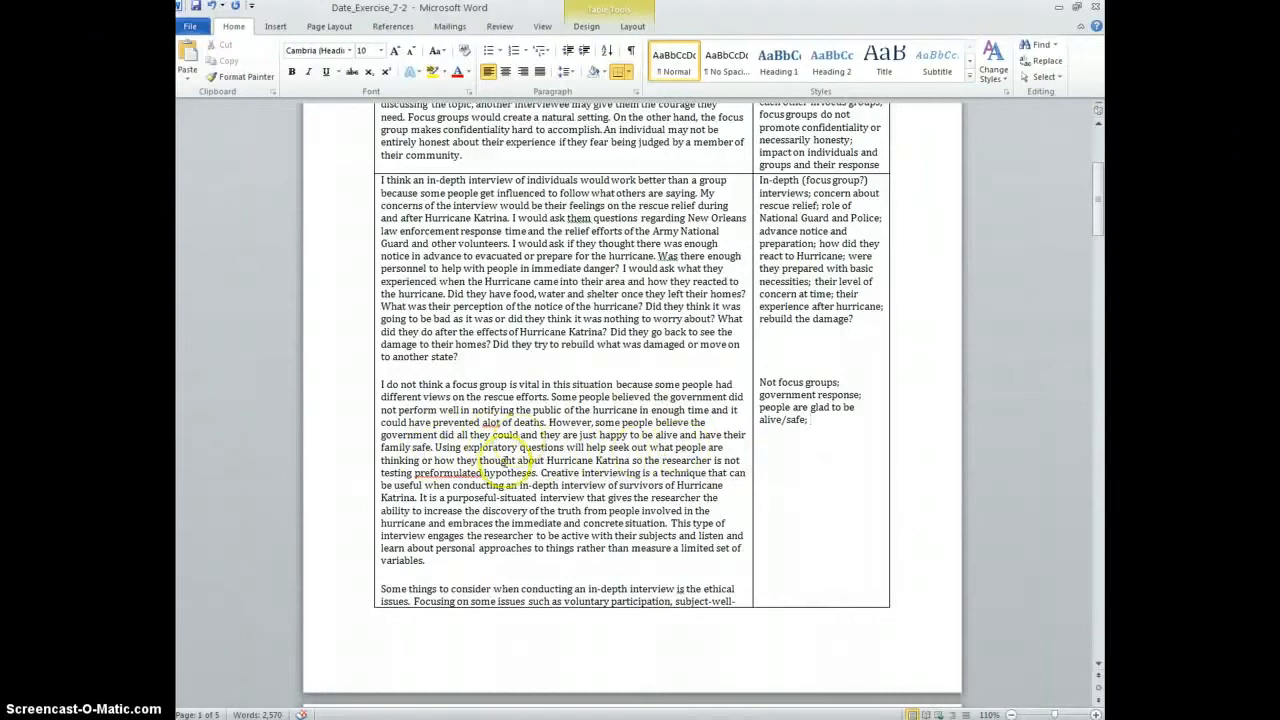
{"action": "scroll", "coordinate": [528, 440], "scroll_direction": "down", "scroll_amount": 1}
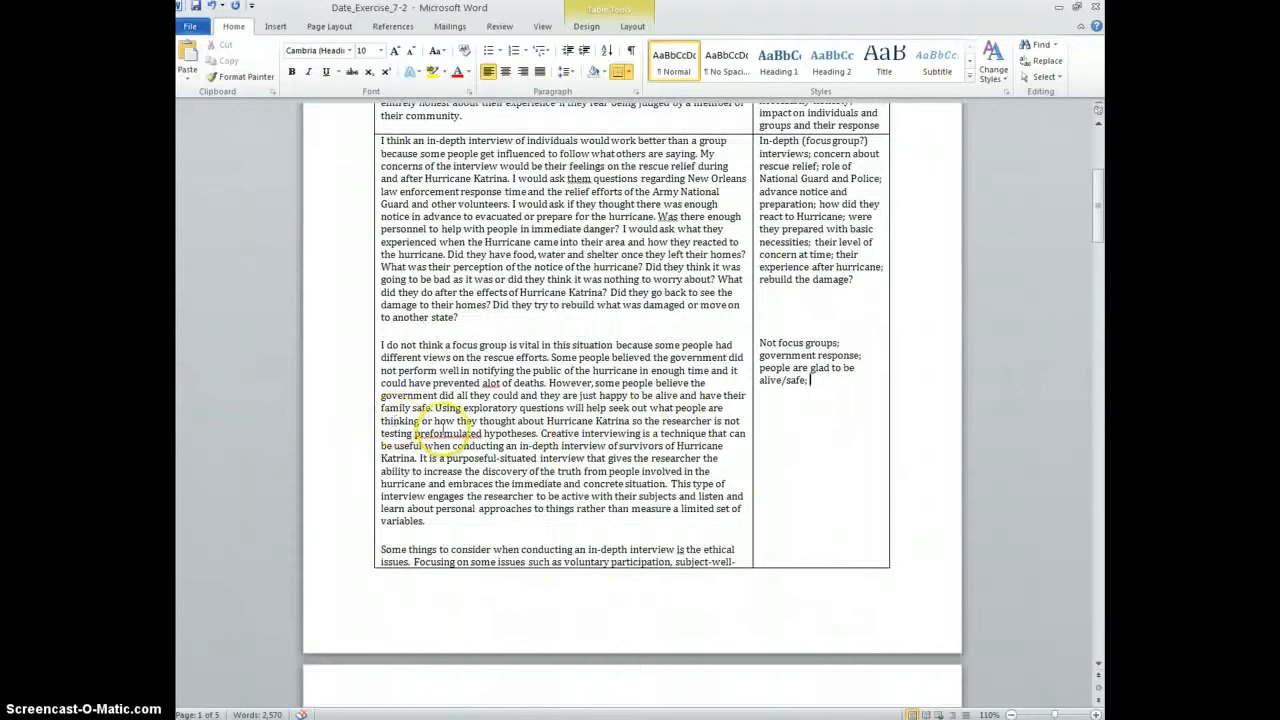
{"action": "left_click", "coordinate": [808, 409]}
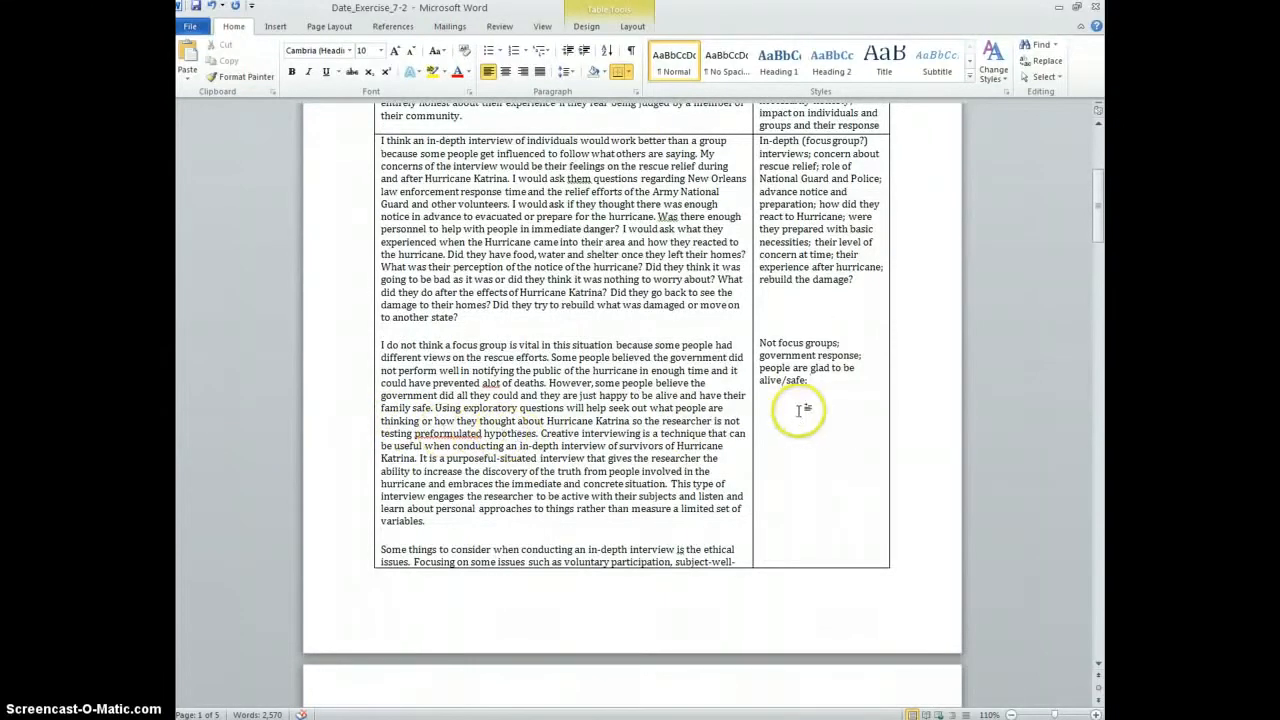
{"action": "type", "text": "no"}
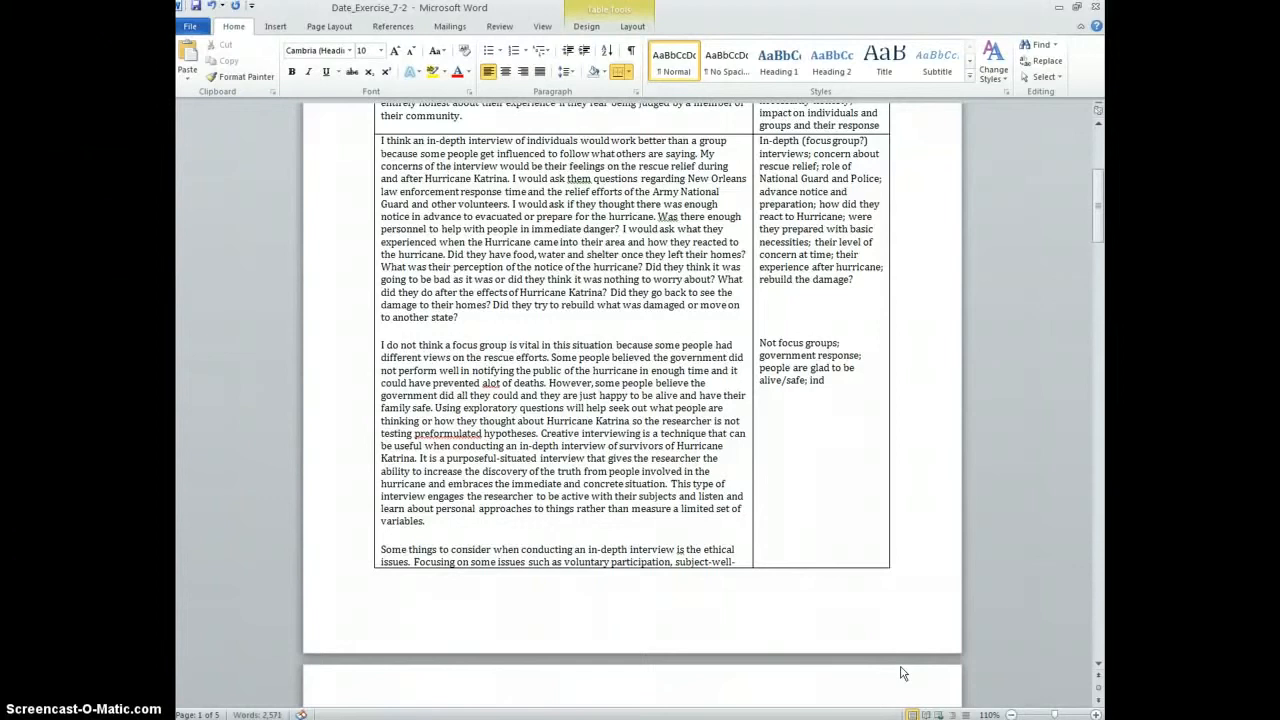
{"action": "type", "text": "ductive process can emerge"}
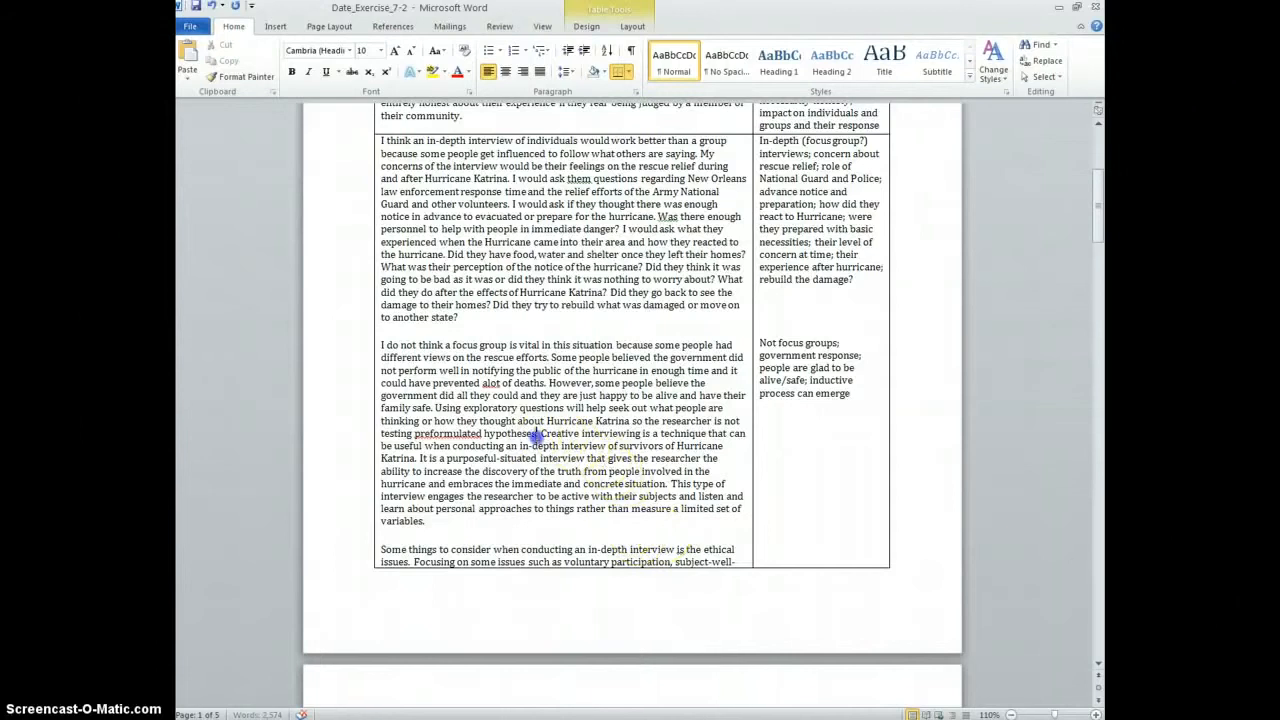
{"action": "left_click_drag", "start_coordinate": [536, 432], "coordinate": [418, 458]}
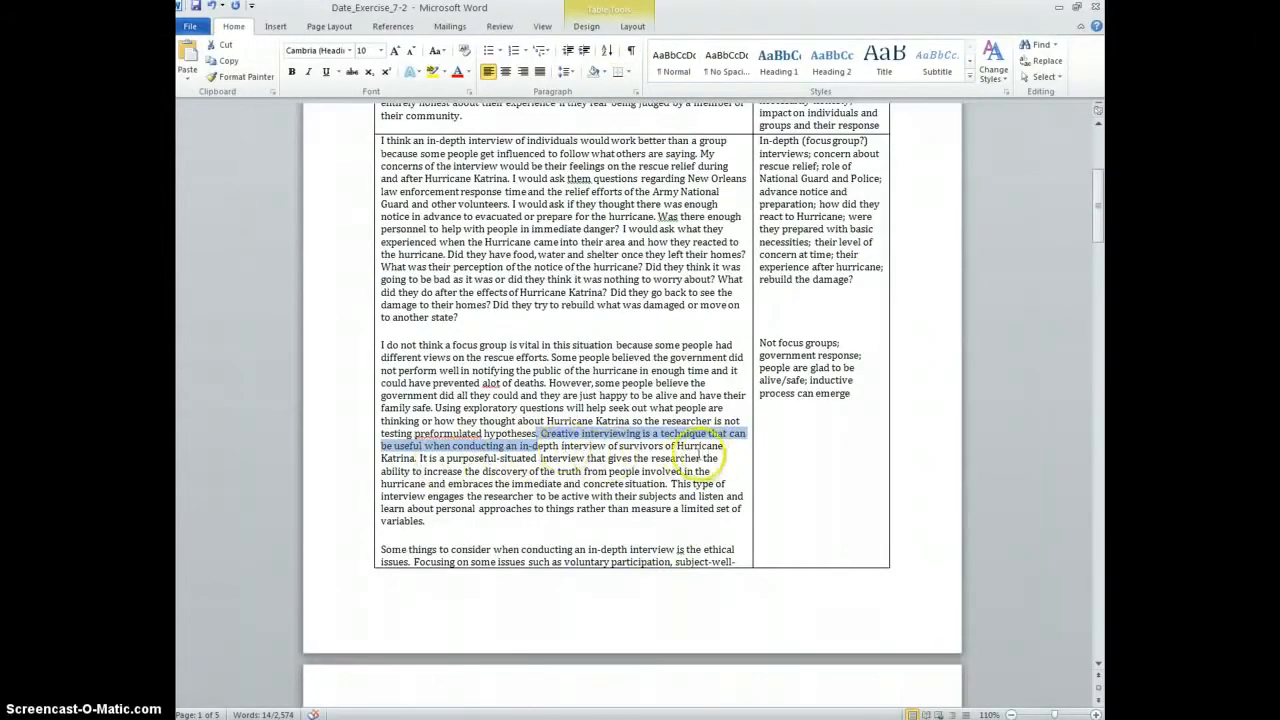
{"action": "left_click", "coordinate": [420, 452]}
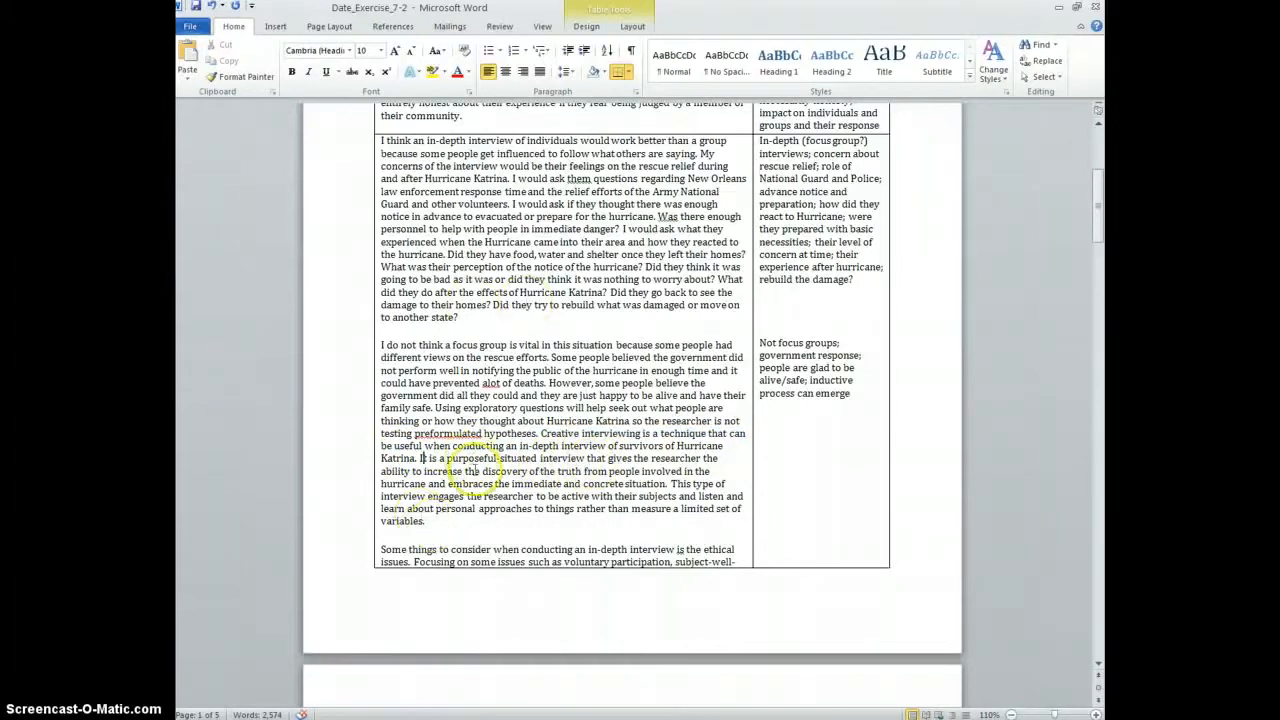
{"action": "scroll", "coordinate": [478, 470], "scroll_direction": "down", "scroll_amount": 1}
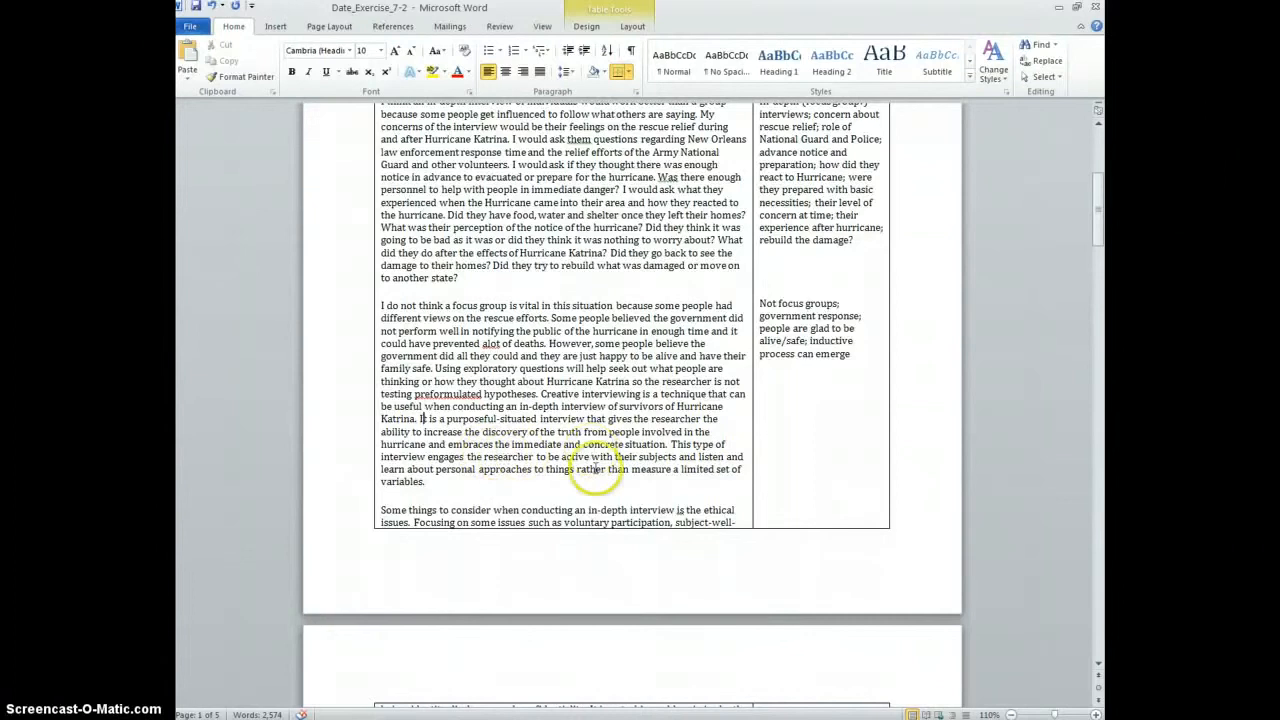
{"action": "scroll", "coordinate": [588, 460], "scroll_direction": "down", "scroll_amount": 1}
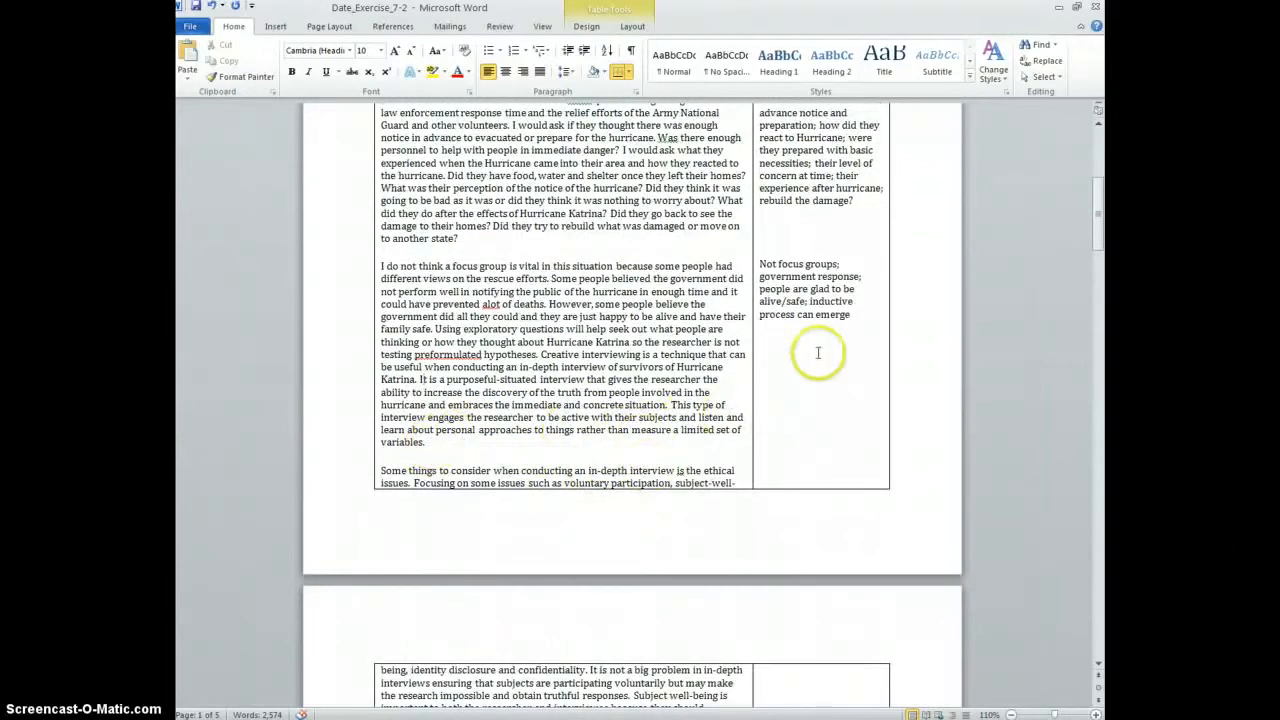
{"action": "left_click", "coordinate": [851, 315]}
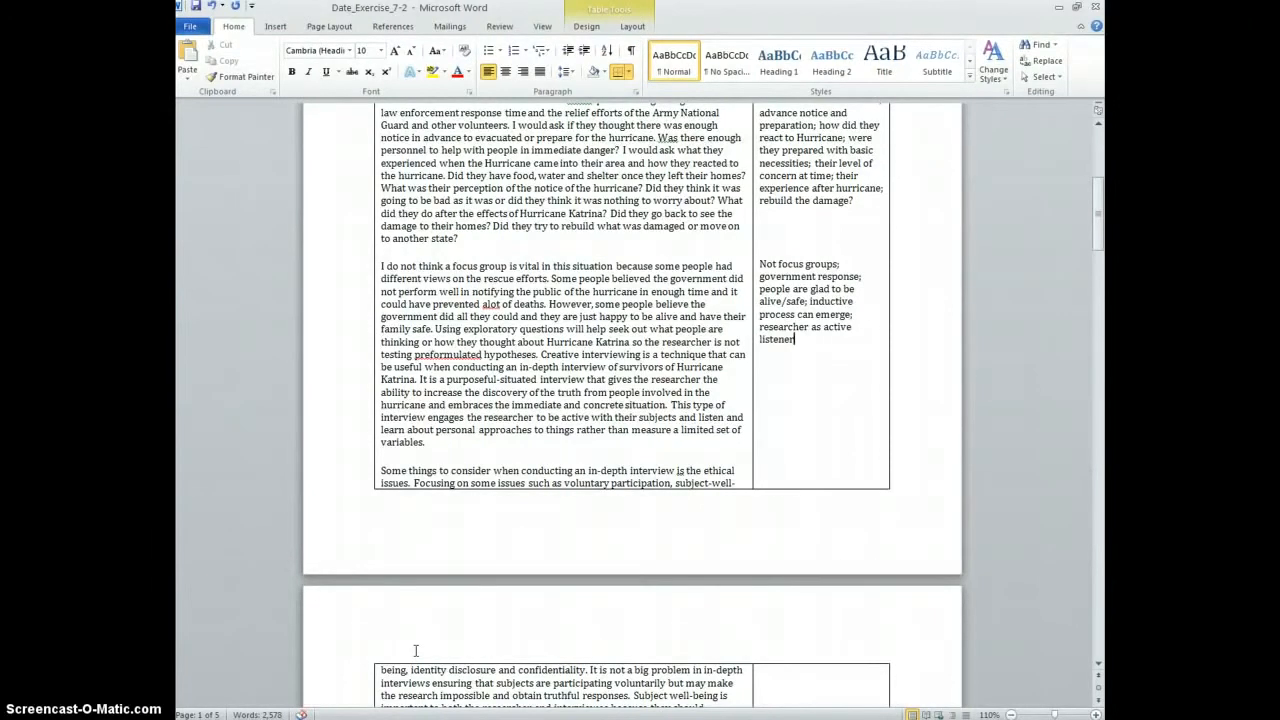
Review the notes, briefly selecting 'relationship with group is a concern' in the first cell
{"action": "scroll", "coordinate": [410, 570], "scroll_direction": "up", "scroll_amount": 7}
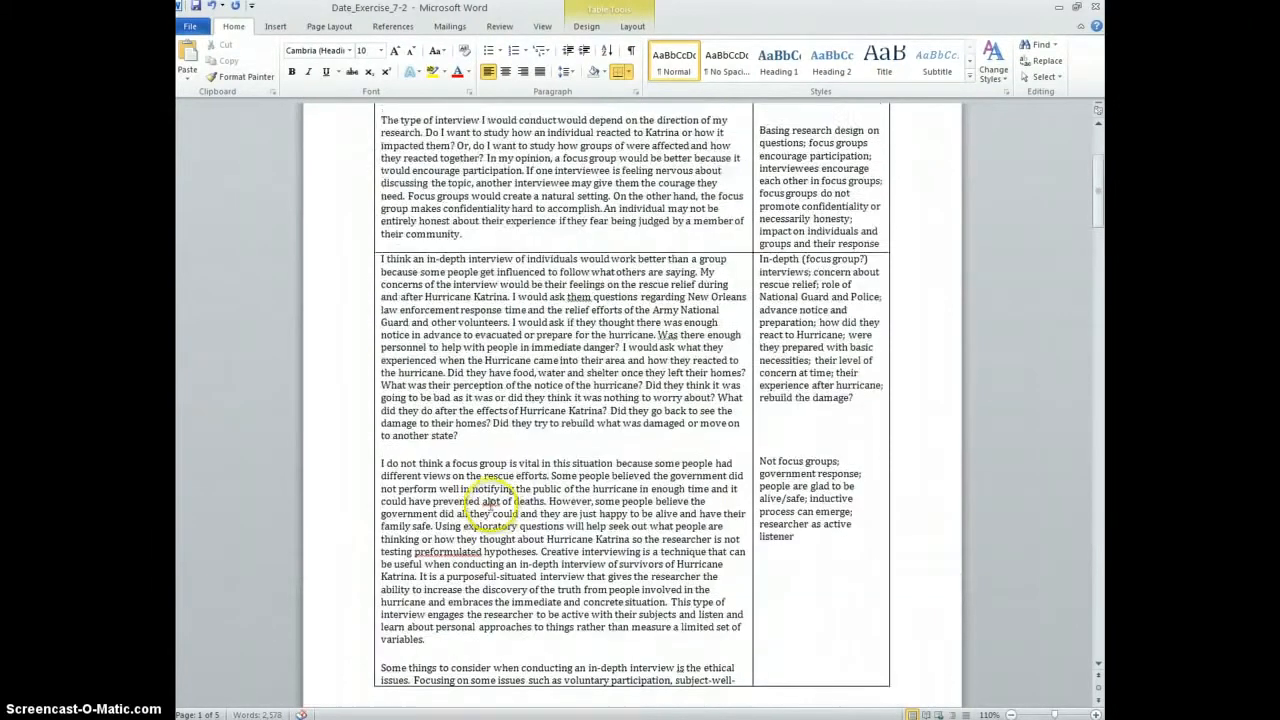
{"action": "scroll", "coordinate": [802, 271], "scroll_direction": "down", "scroll_amount": 20}
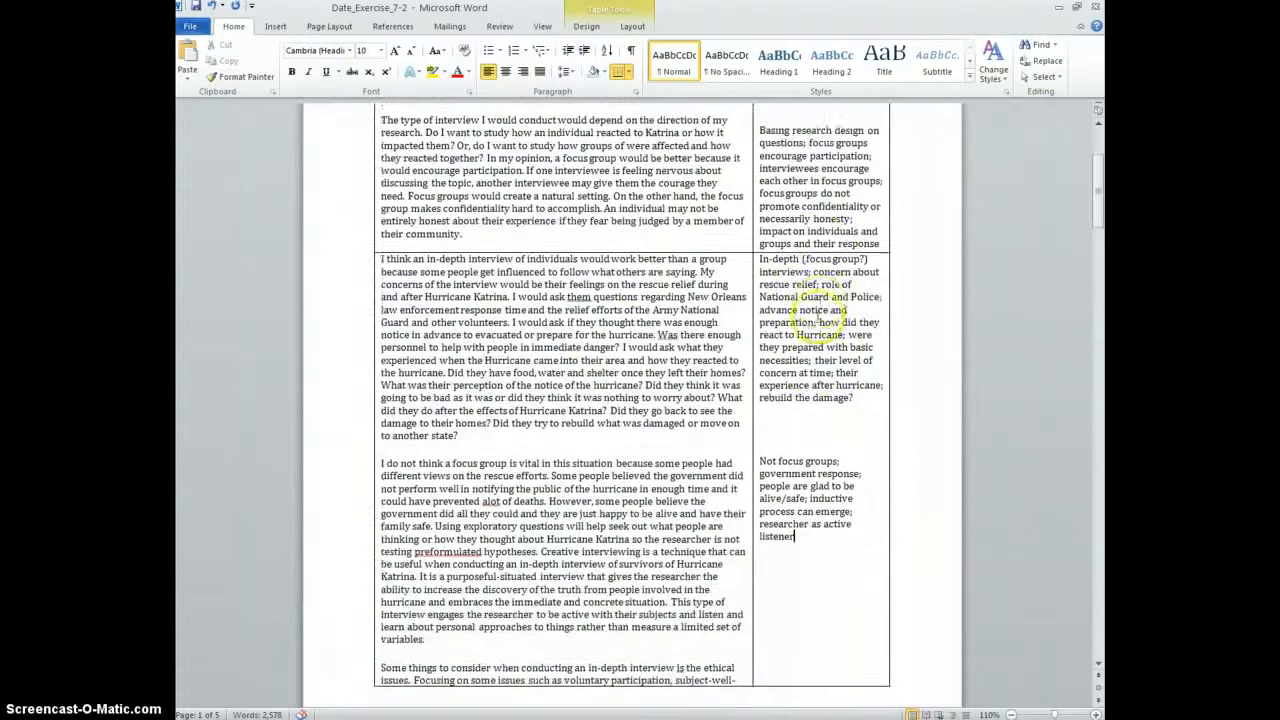
{"action": "scroll", "coordinate": [810, 328], "scroll_direction": "up", "scroll_amount": 15}
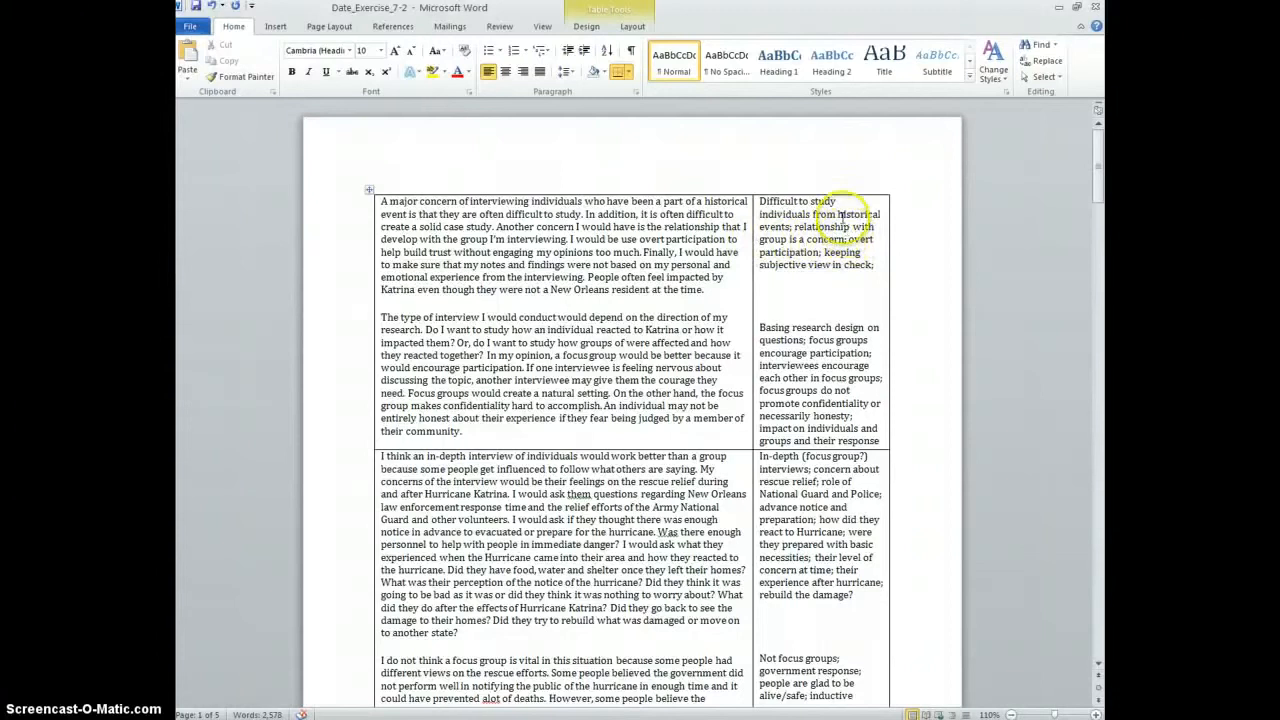
{"action": "scroll", "coordinate": [815, 428], "scroll_direction": "down", "scroll_amount": 3}
{"action": "scroll", "coordinate": [790, 480], "scroll_direction": "down", "scroll_amount": 2}
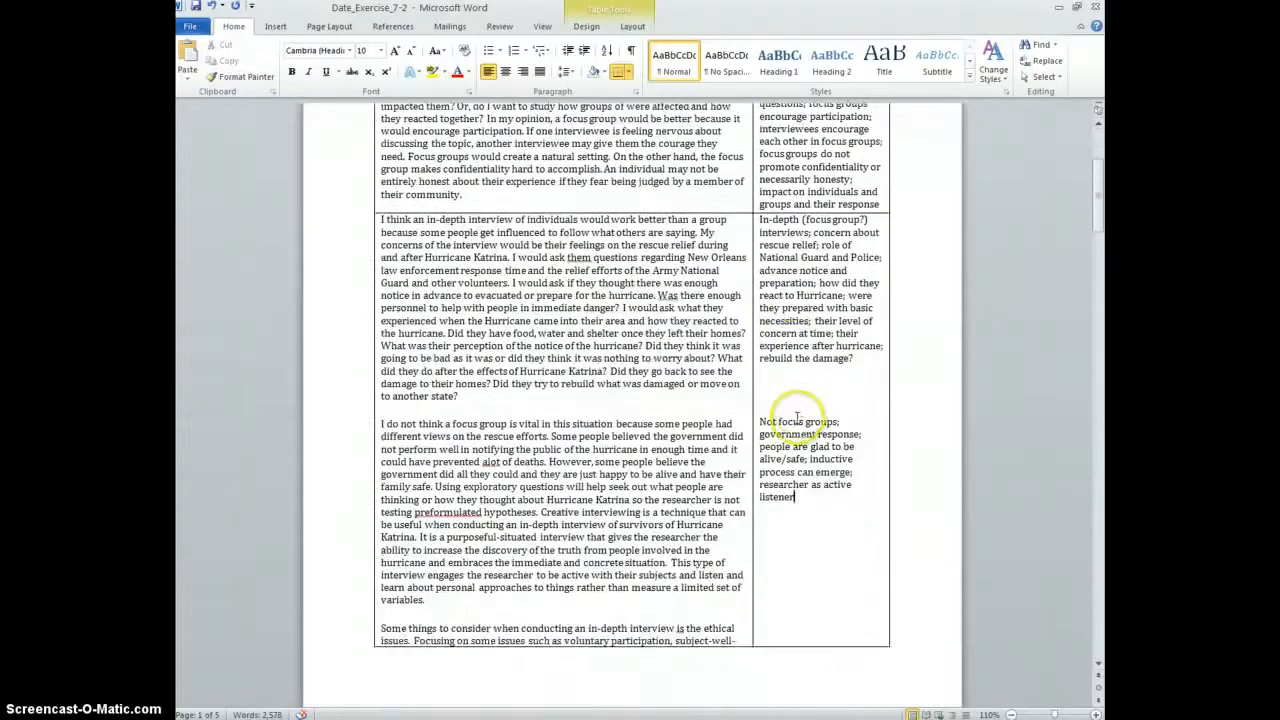
{"action": "scroll", "coordinate": [808, 371], "scroll_direction": "up", "scroll_amount": 4}
{"action": "scroll", "coordinate": [812, 300], "scroll_direction": "down", "scroll_amount": 4}
{"action": "scroll", "coordinate": [812, 260], "scroll_direction": "down", "scroll_amount": 3}
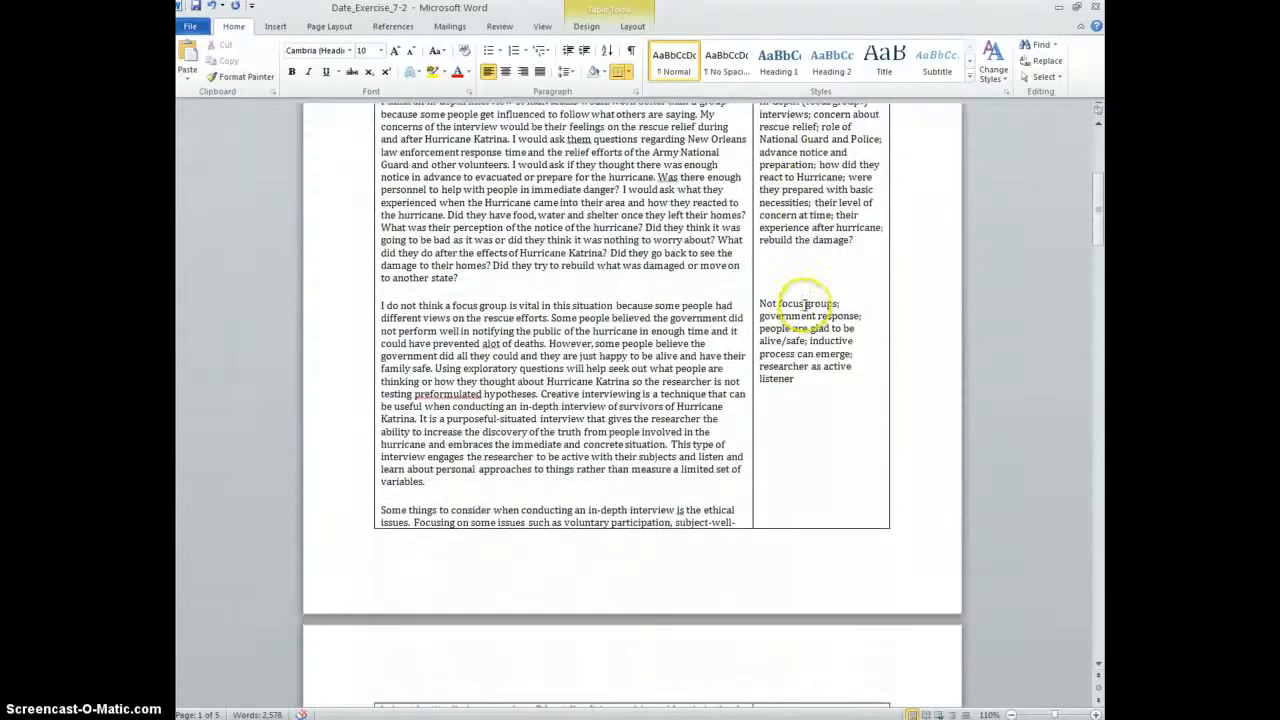
{"action": "scroll", "coordinate": [815, 335], "scroll_direction": "up", "scroll_amount": 5}
{"action": "scroll", "coordinate": [795, 345], "scroll_direction": "down", "scroll_amount": 4}
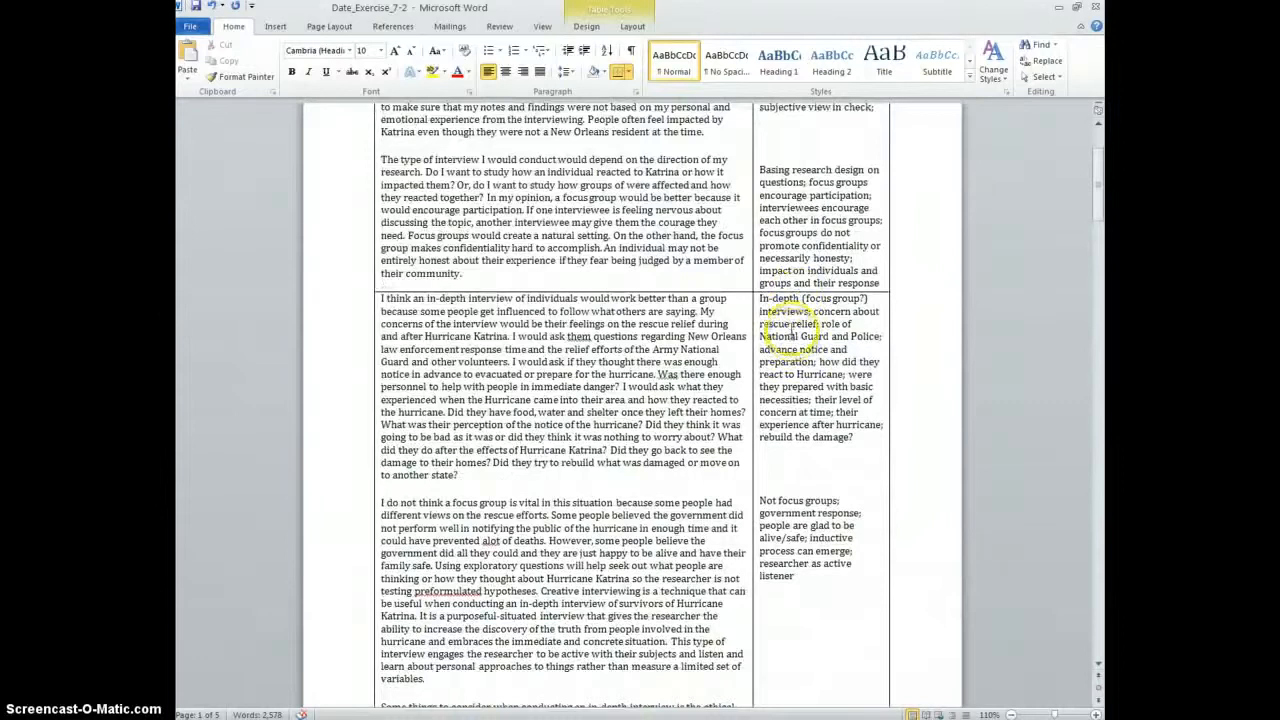
{"action": "scroll", "coordinate": [786, 260], "scroll_direction": "up", "scroll_amount": 5}
{"action": "scroll", "coordinate": [782, 322], "scroll_direction": "down", "scroll_amount": 5}
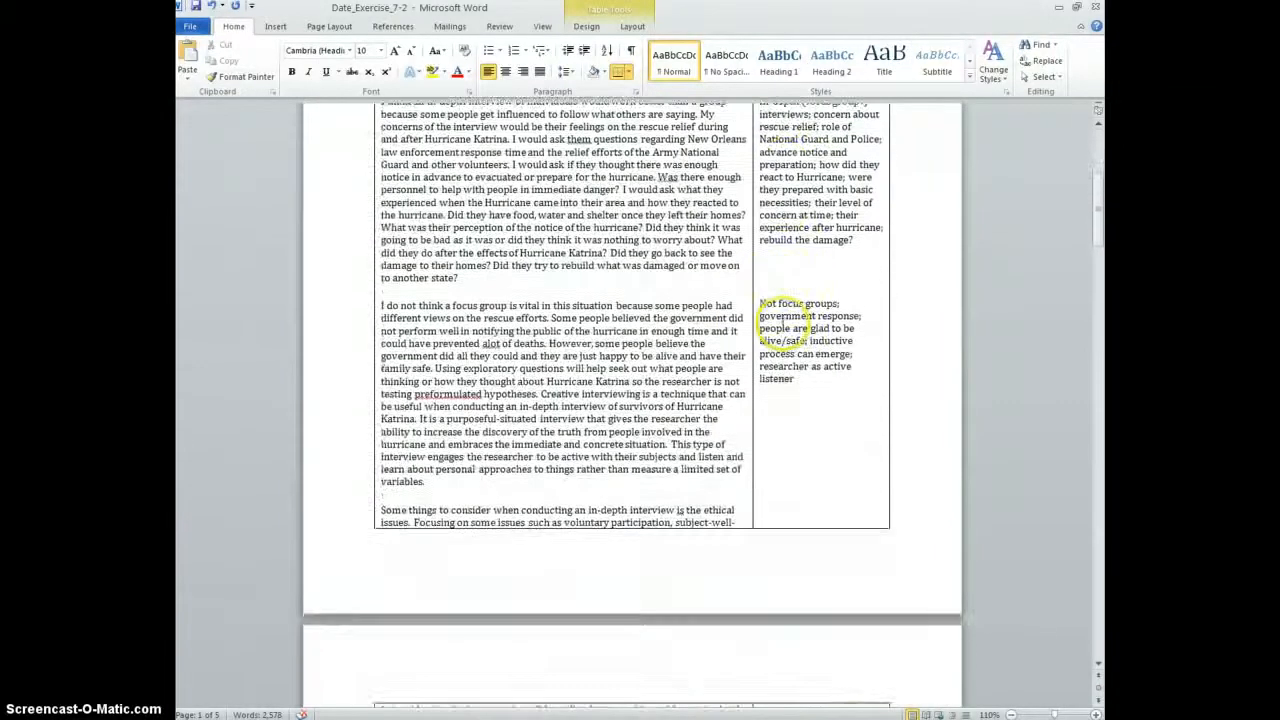
{"action": "scroll", "coordinate": [775, 320], "scroll_direction": "up", "scroll_amount": 5}
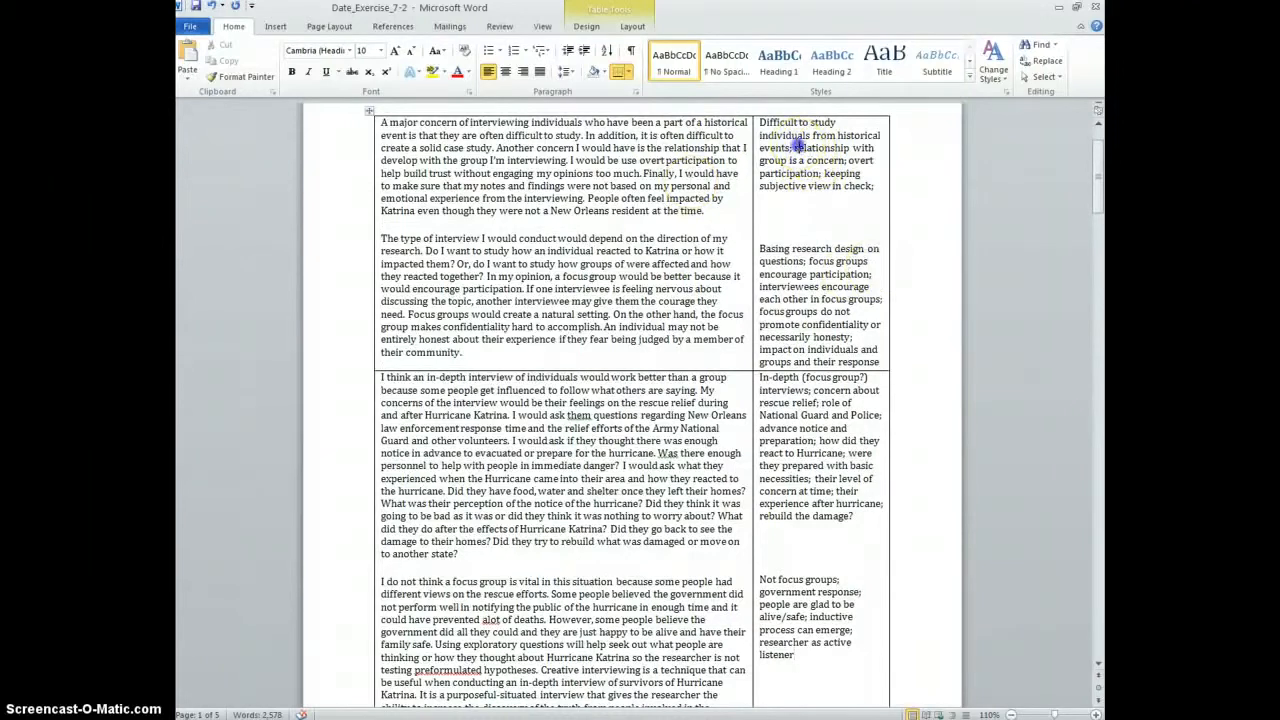
{"action": "left_click_drag", "start_coordinate": [797, 147], "coordinate": [831, 153]}
{"action": "left_click", "coordinate": [831, 158]}
Select 'researcher as active listener' in the last notes cell
{"action": "scroll", "coordinate": [830, 220], "scroll_direction": "down", "scroll_amount": 2}
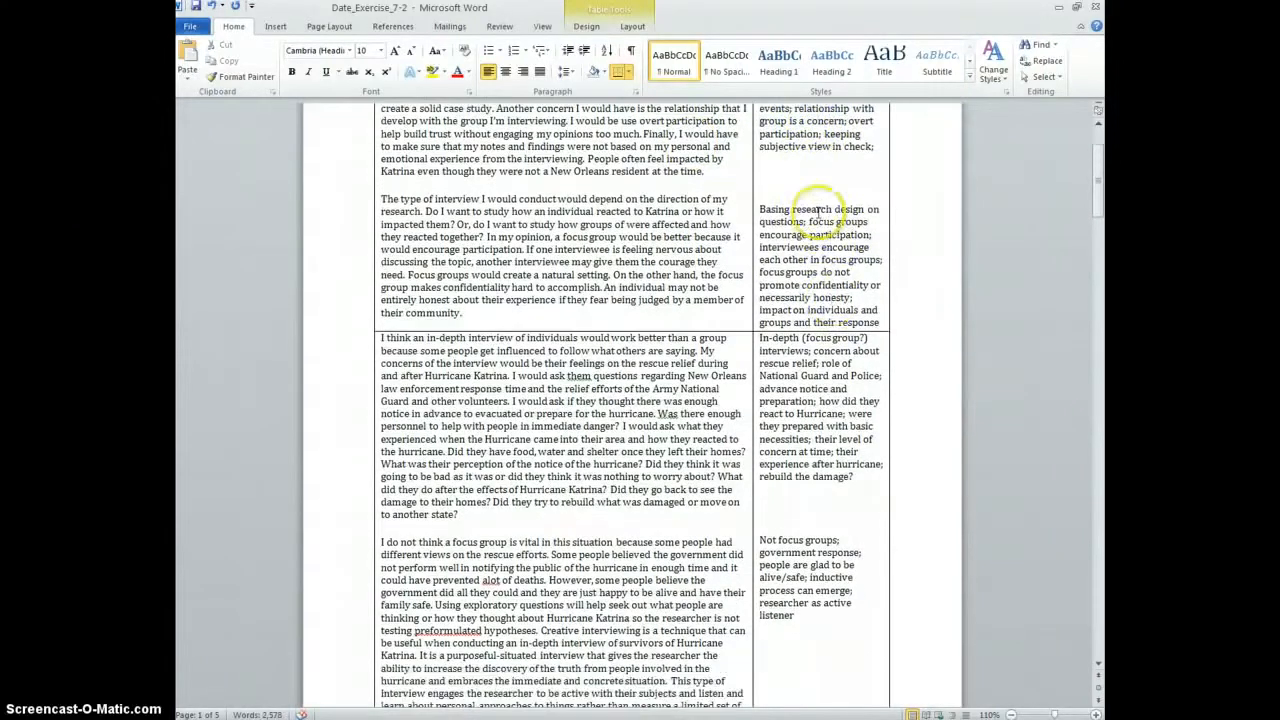
{"action": "scroll", "coordinate": [832, 310], "scroll_direction": "down", "scroll_amount": 3}
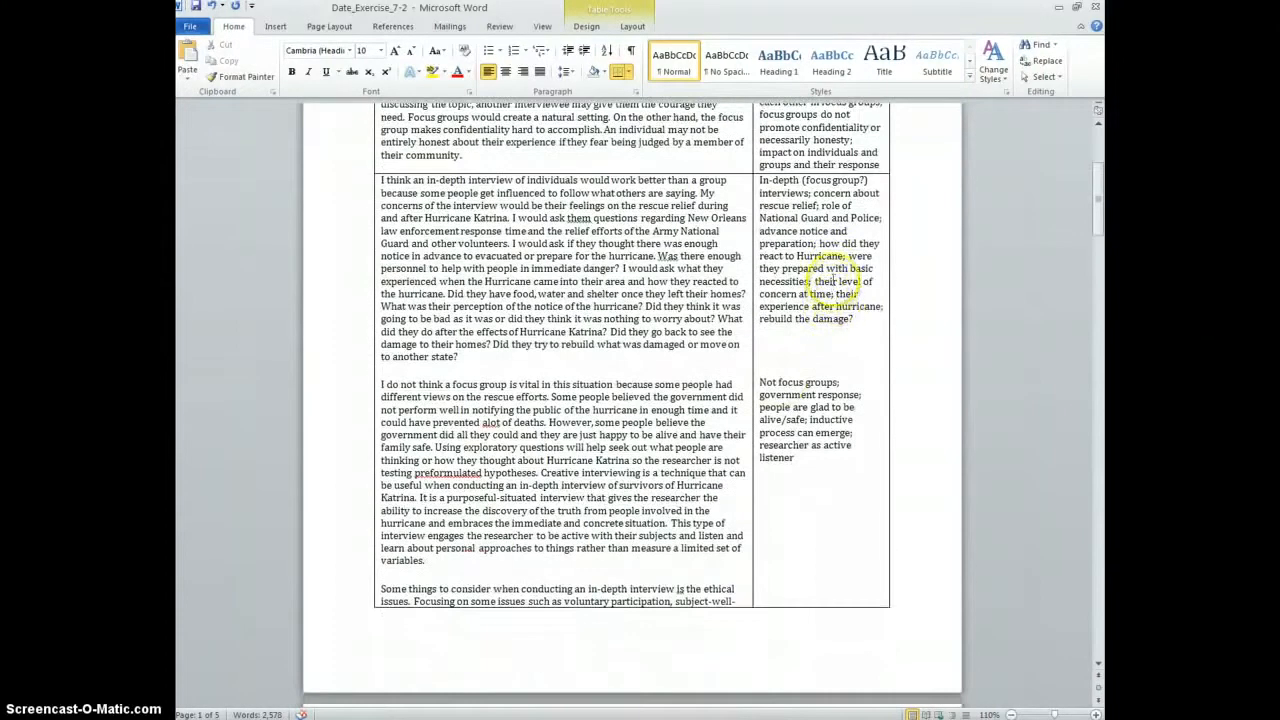
{"action": "left_click", "coordinate": [822, 457]}
{"action": "triple_click", "coordinate": [757, 451]}
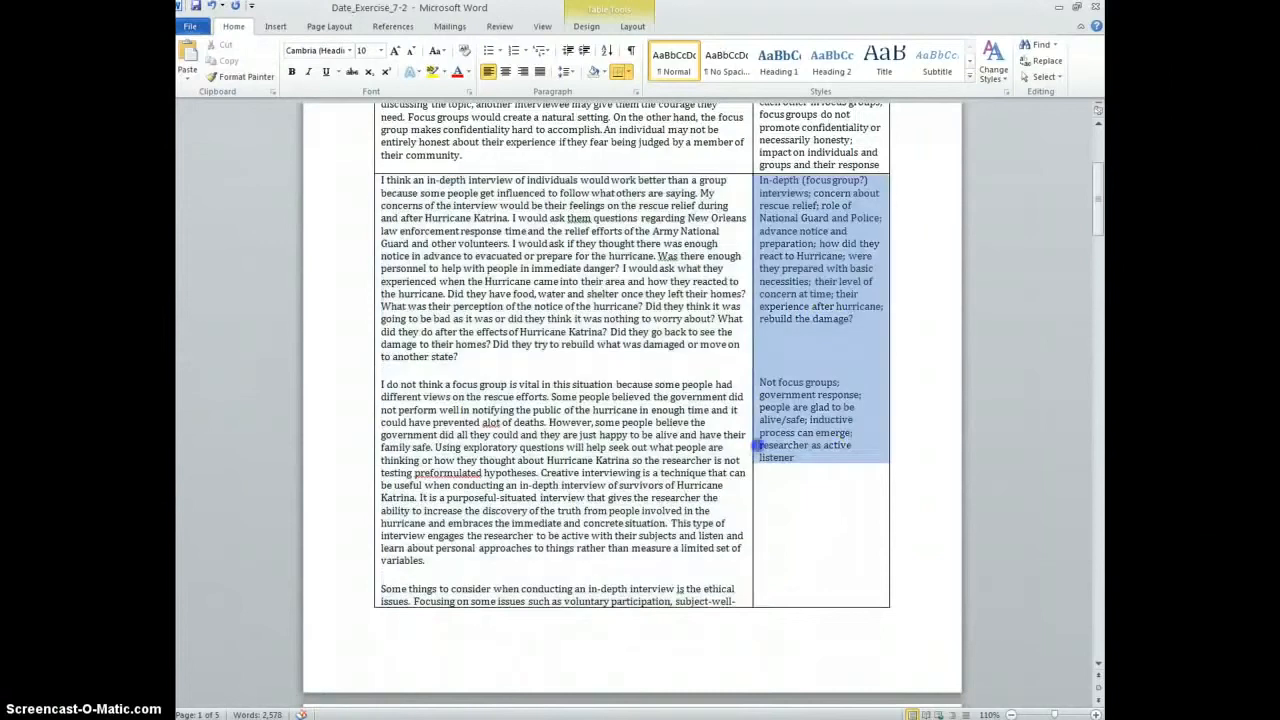
{"action": "left_click_drag", "start_coordinate": [763, 445], "coordinate": [795, 458]}
{"action": "scroll", "coordinate": [663, 134], "scroll_direction": "up", "scroll_amount": 7}
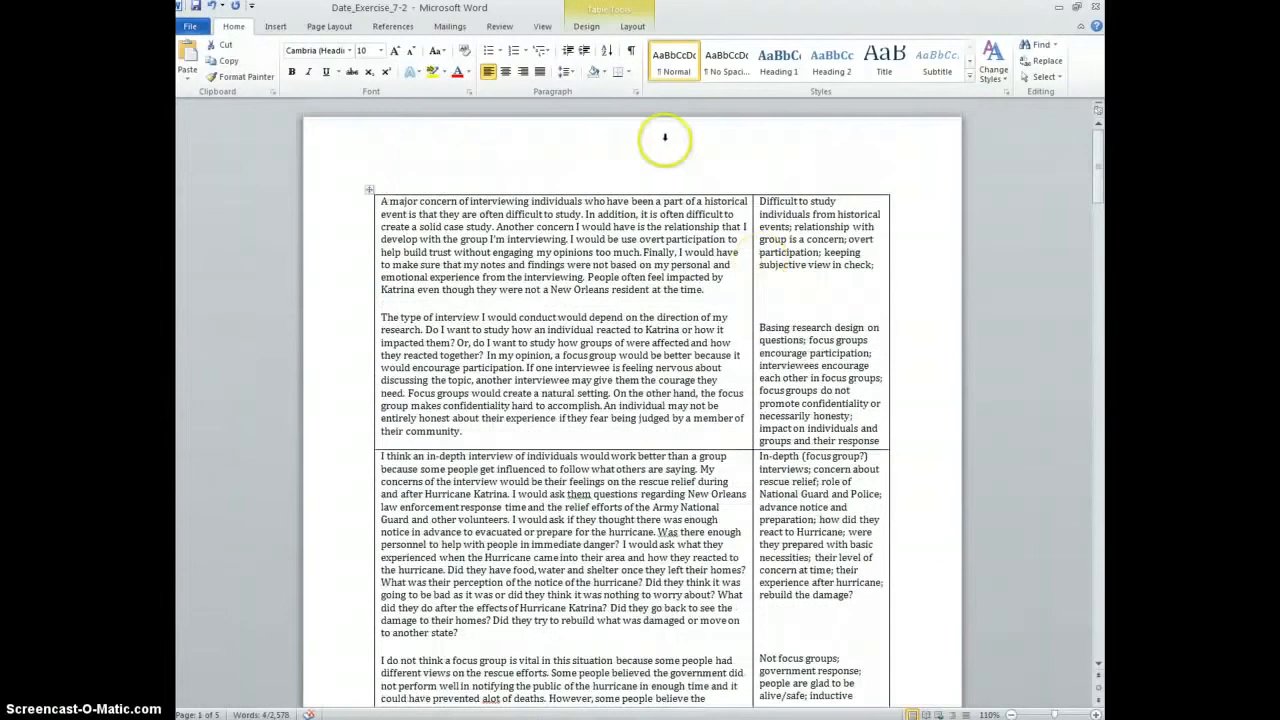
{"action": "scroll", "coordinate": [724, 253], "scroll_direction": "down", "scroll_amount": 1}
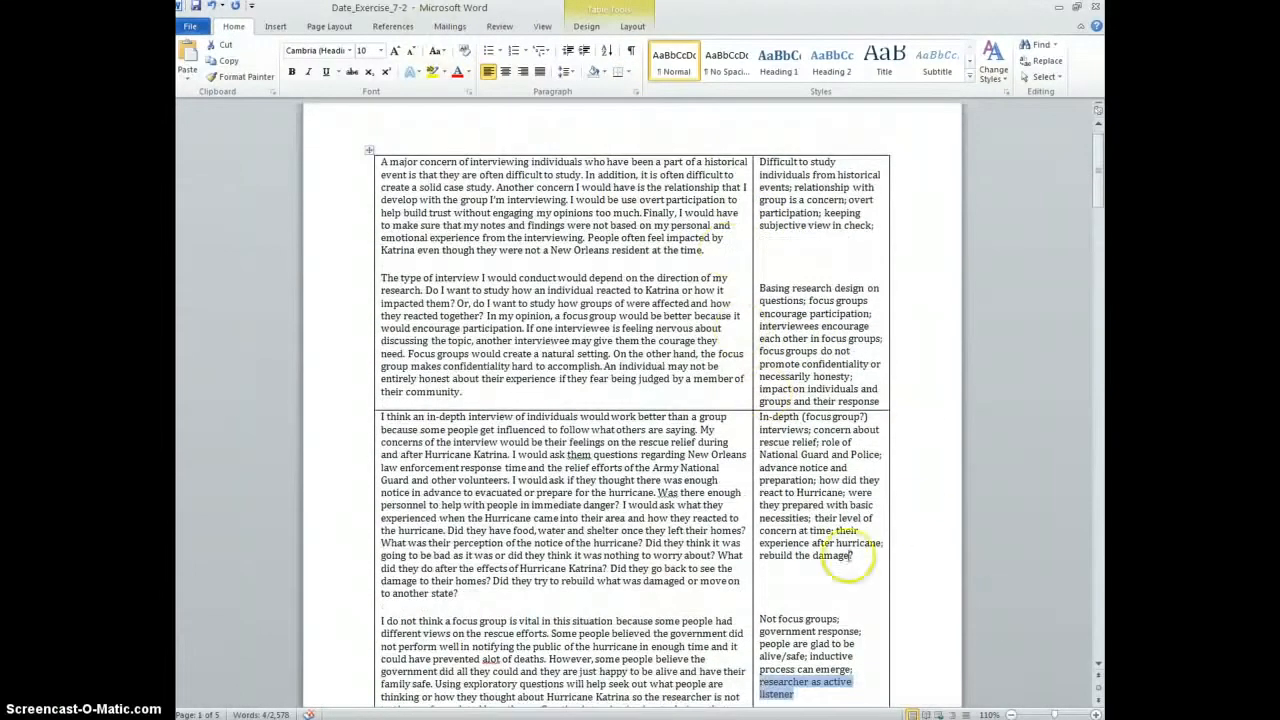
Insert a Review comment reading 'Concern for subject-researcher relationship' on the selected phrase
{"action": "left_click", "coordinate": [517, 31]}
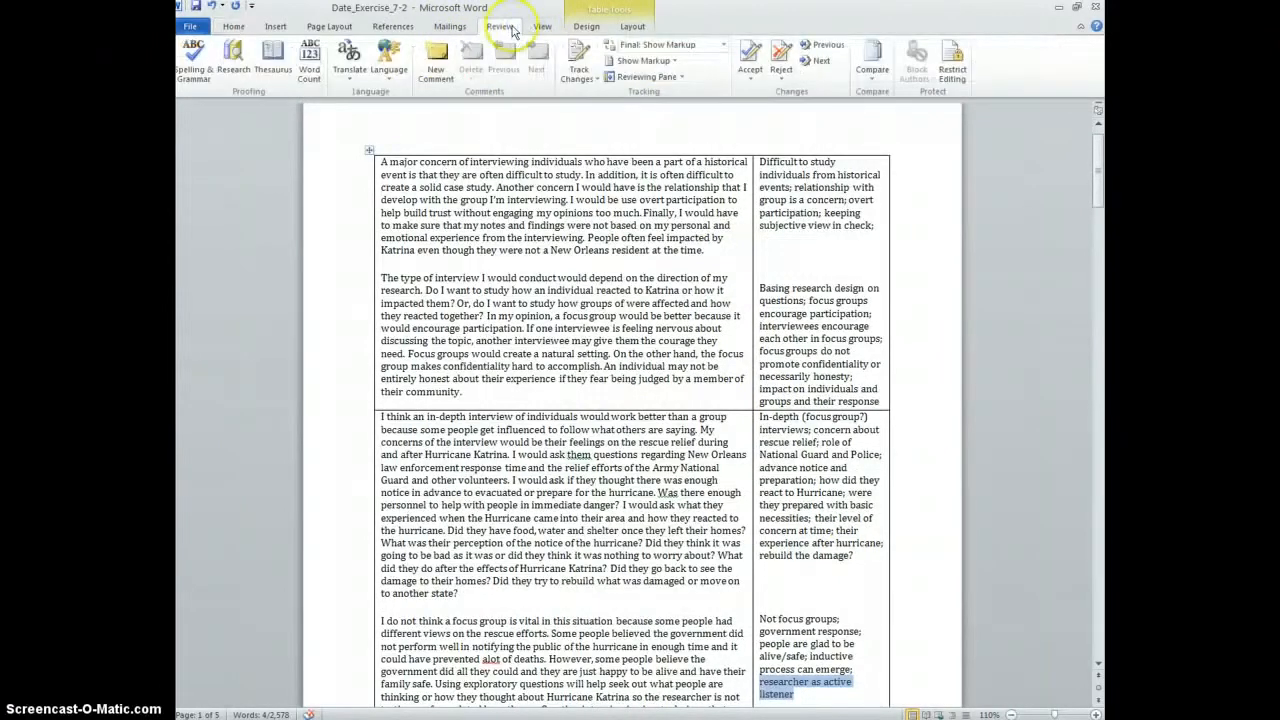
{"action": "left_click", "coordinate": [437, 60]}
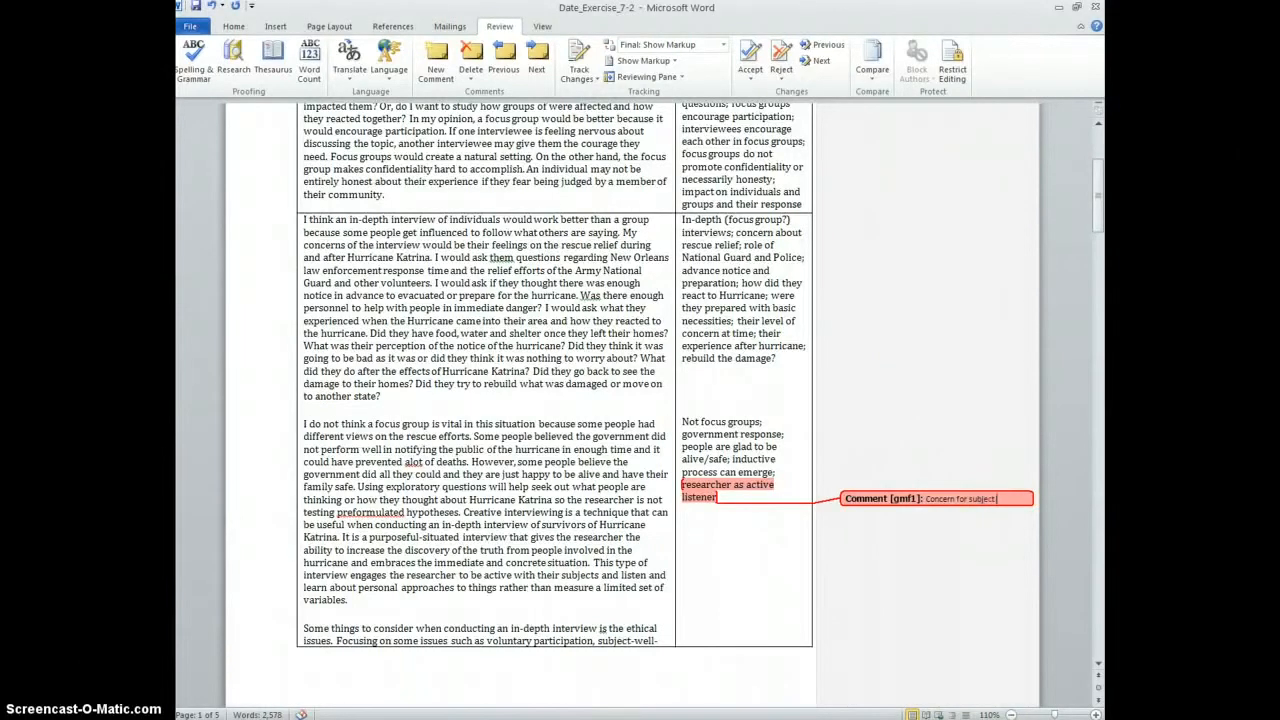
{"action": "type", "text": "cher relationship"}
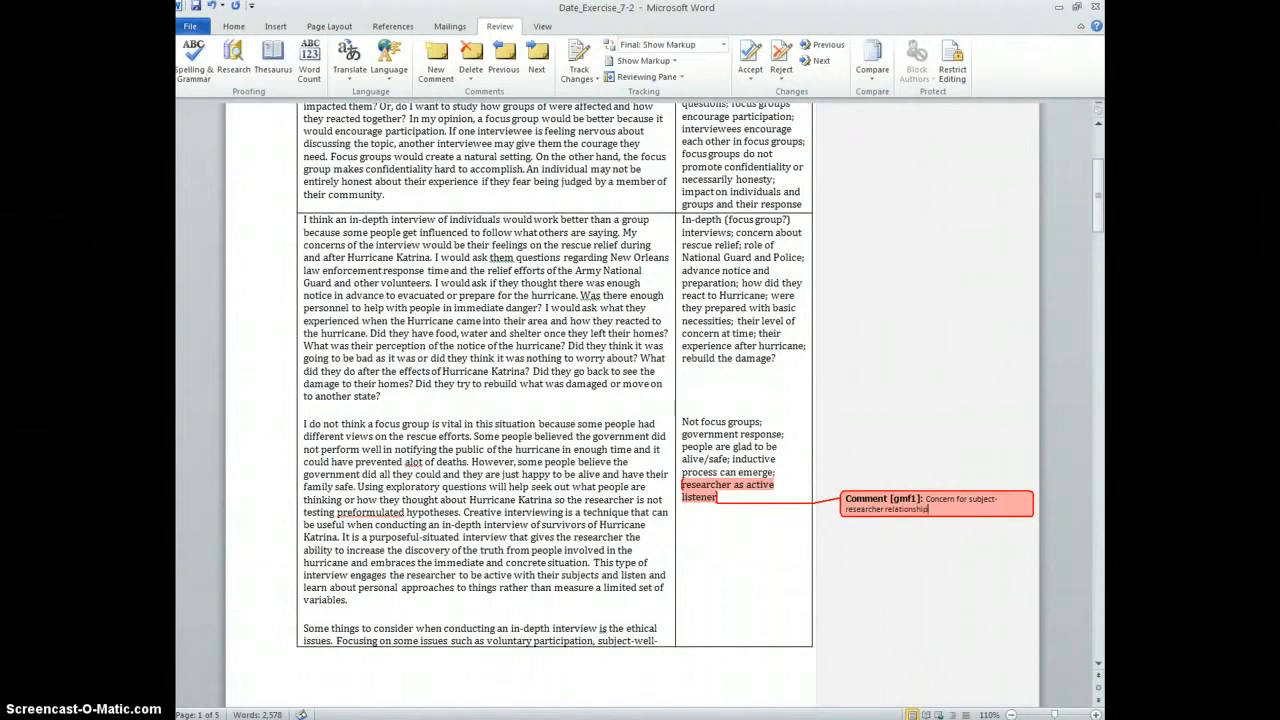
{"action": "scroll", "coordinate": [1106, 603], "scroll_direction": "up", "scroll_amount": 5}
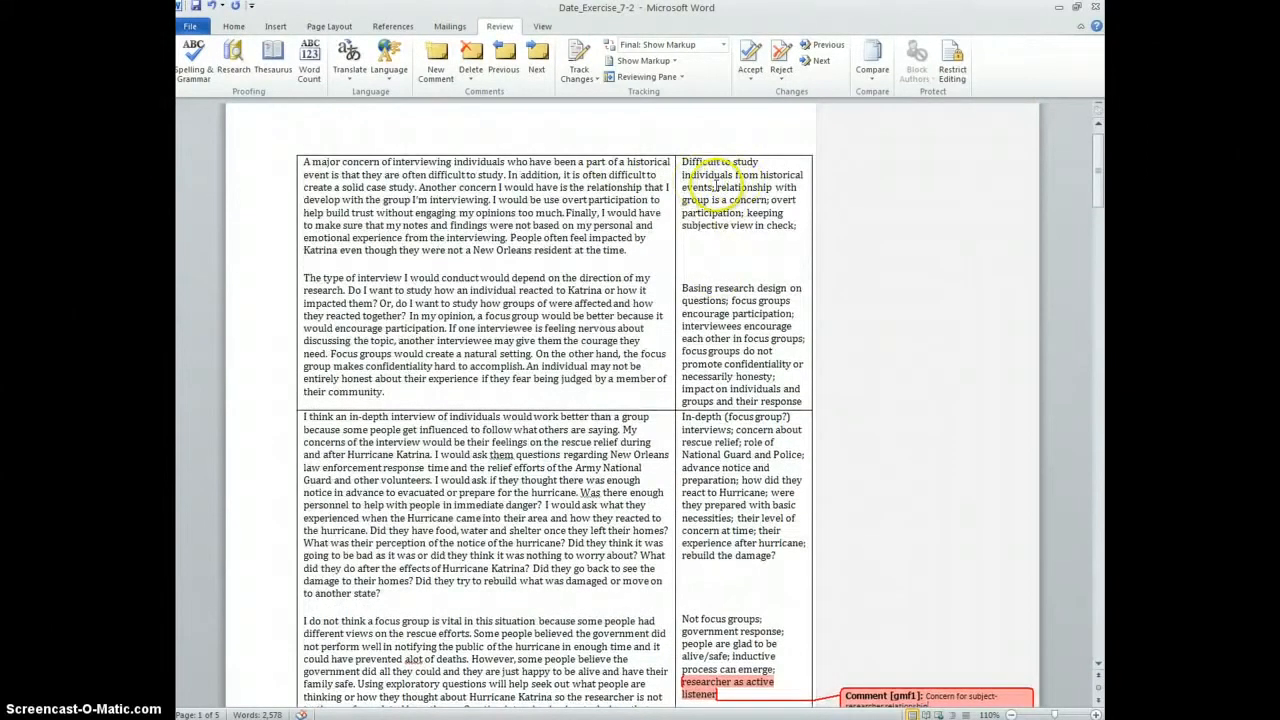
Select 'relationship with group is a concern' and add the comment 'Concern for subject-researcher relationship'
{"action": "left_click", "coordinate": [737, 200]}
{"action": "left_click_drag", "start_coordinate": [737, 200], "coordinate": [768, 200]}
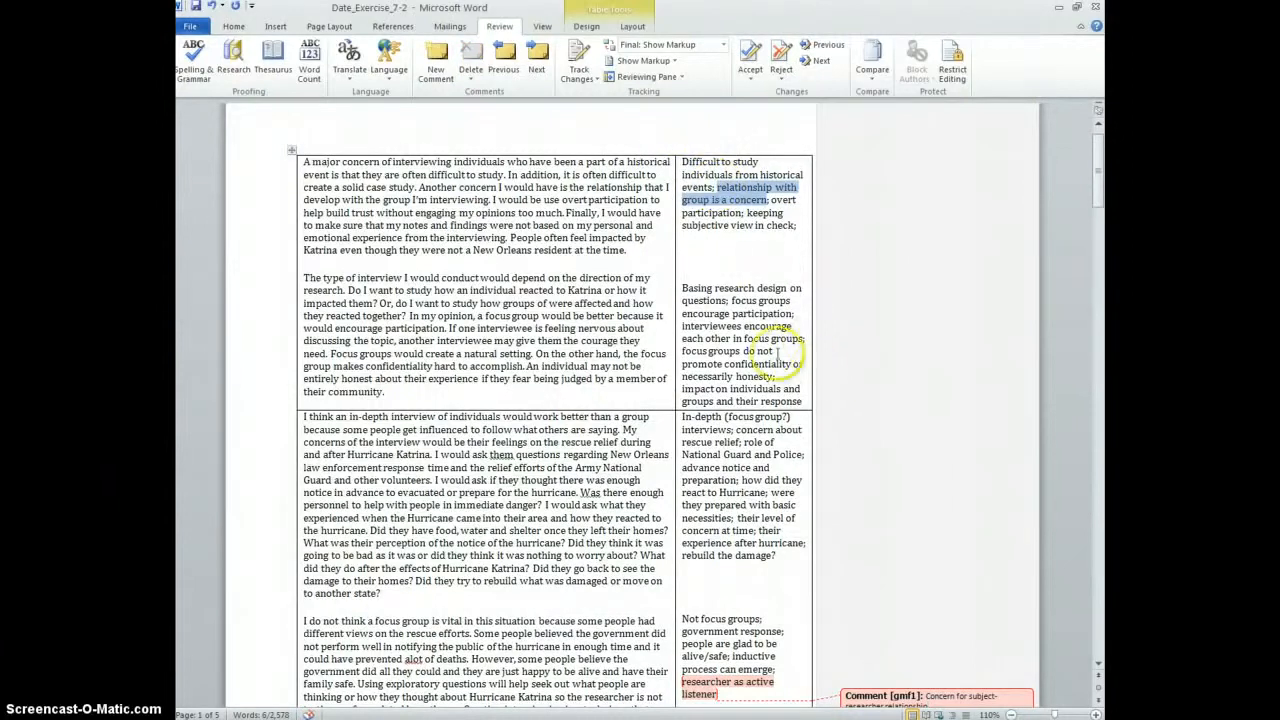
{"action": "left_click", "coordinate": [436, 60]}
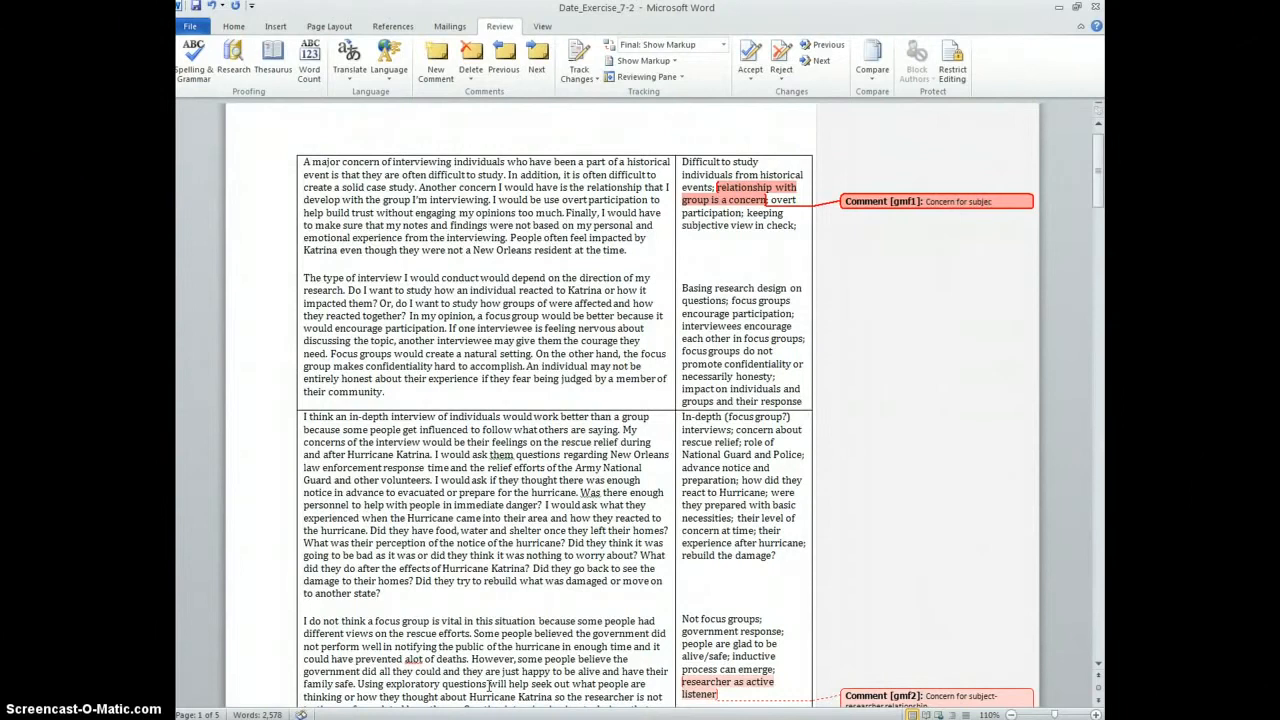
{"action": "type", "text": "Concern for subject-researcher relationship"}
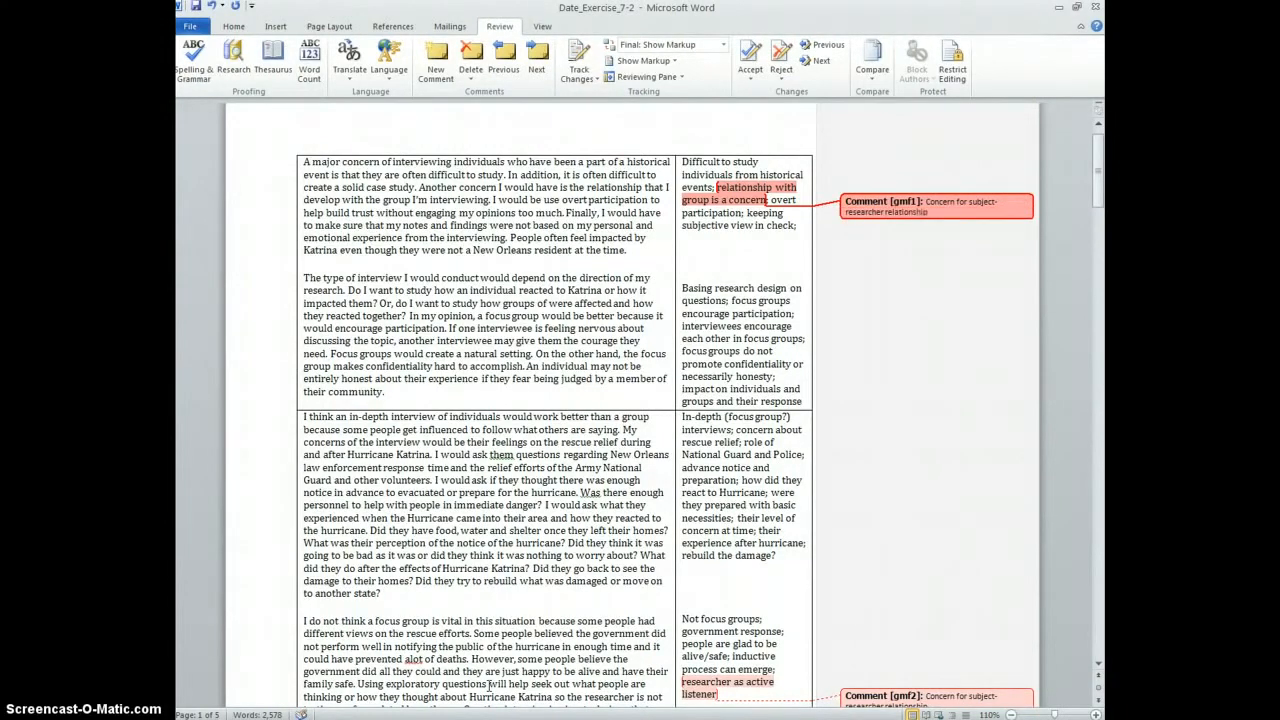
{"action": "scroll", "coordinate": [578, 583], "scroll_direction": "down", "scroll_amount": 1}
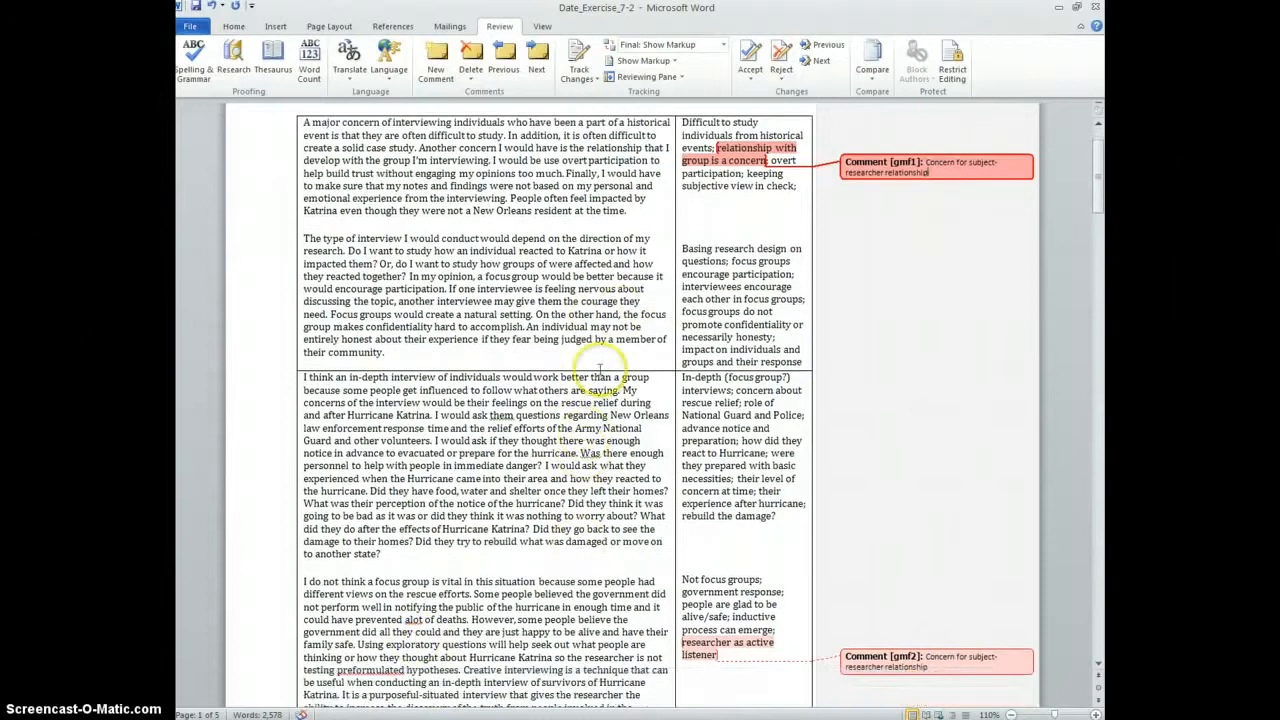
{"action": "left_click", "coordinate": [712, 286]}
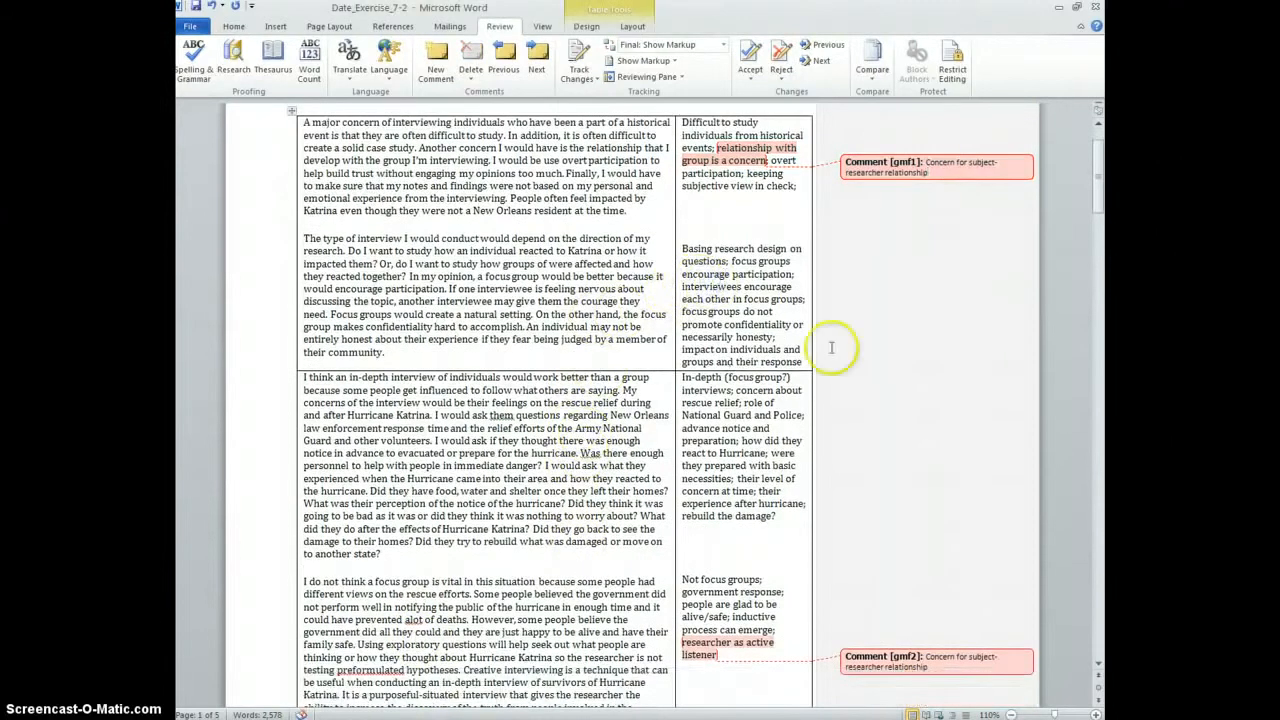
{"action": "scroll", "coordinate": [773, 247], "scroll_direction": "down", "scroll_amount": 1}
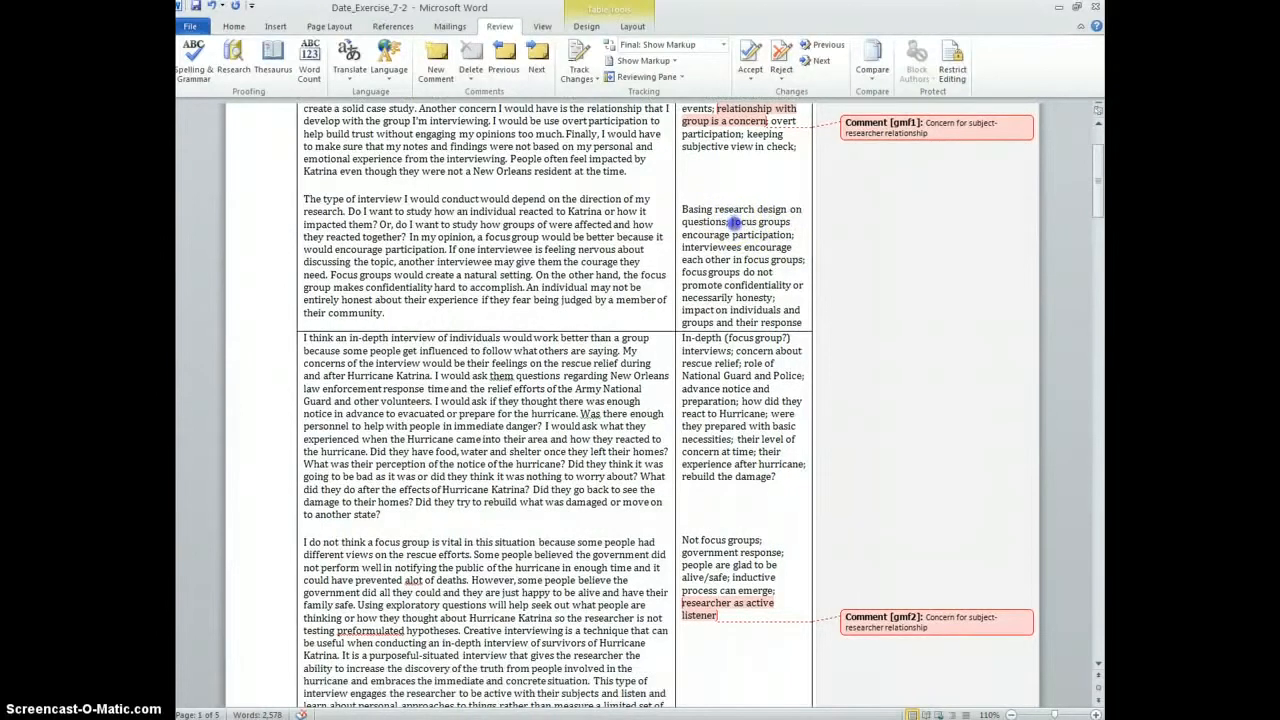
Comment 'Focus groups' on the second note's focus groups and 'In-depth interviews' on In-depth
{"action": "left_click_drag", "start_coordinate": [731, 222], "coordinate": [777, 221]}
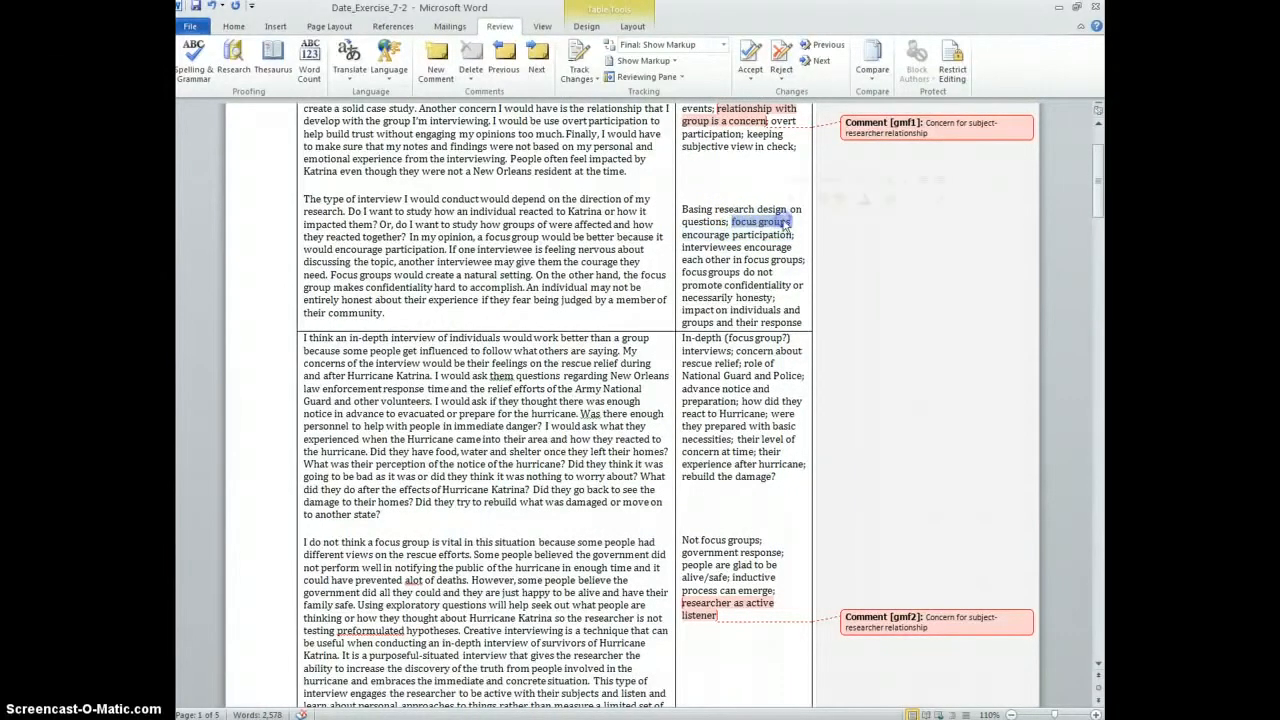
{"action": "left_click", "coordinate": [437, 60]}
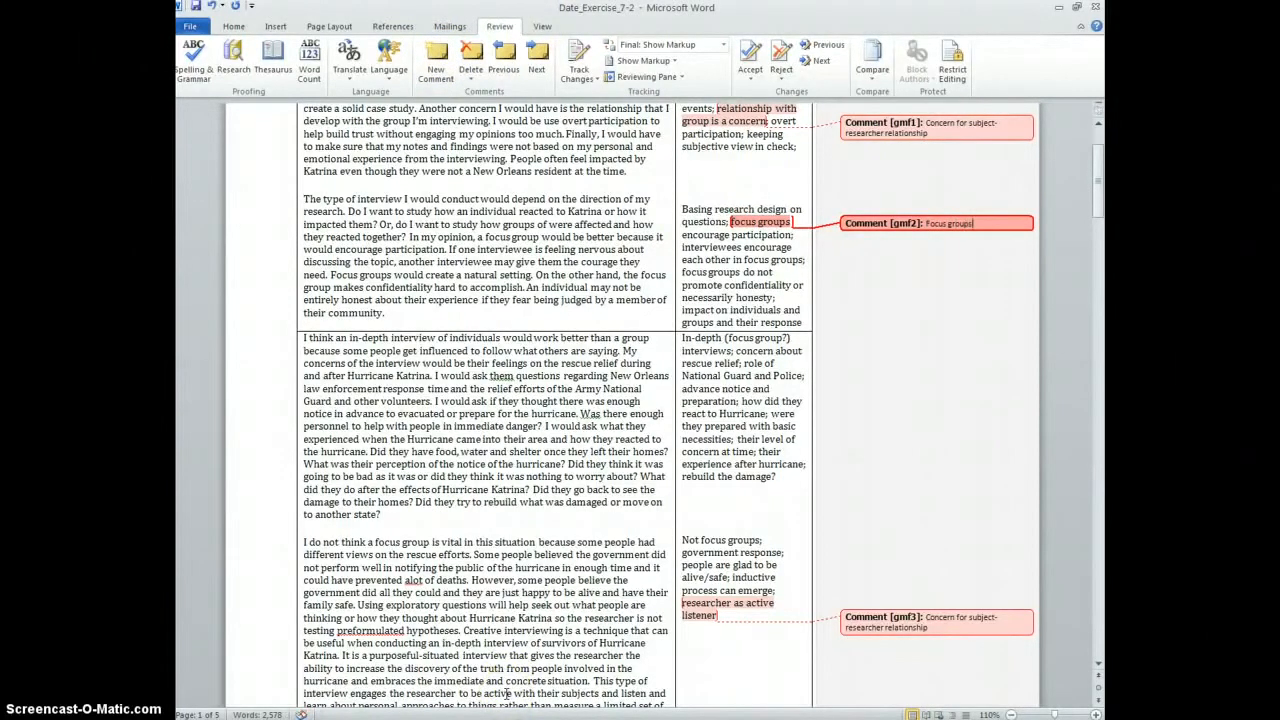
{"action": "scroll", "coordinate": [507, 693], "scroll_direction": "down", "scroll_amount": 2}
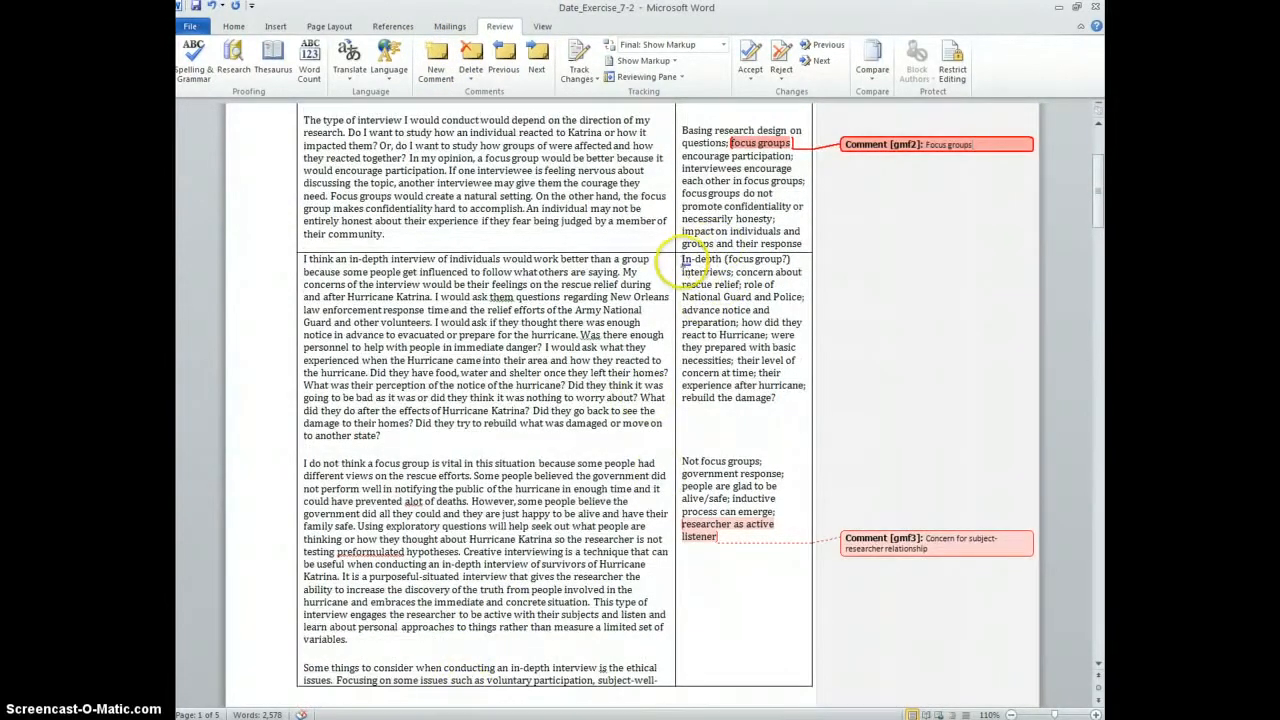
{"action": "left_click_drag", "start_coordinate": [686, 264], "coordinate": [721, 259]}
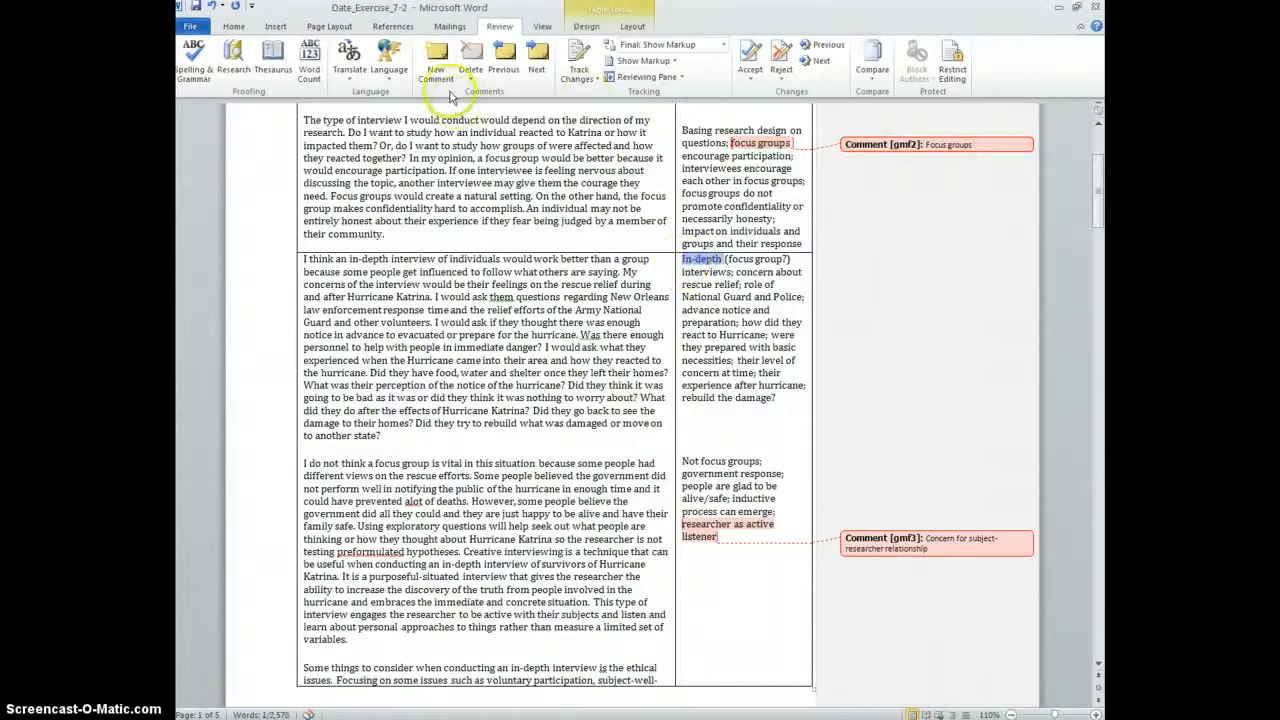
{"action": "left_click", "coordinate": [437, 60]}
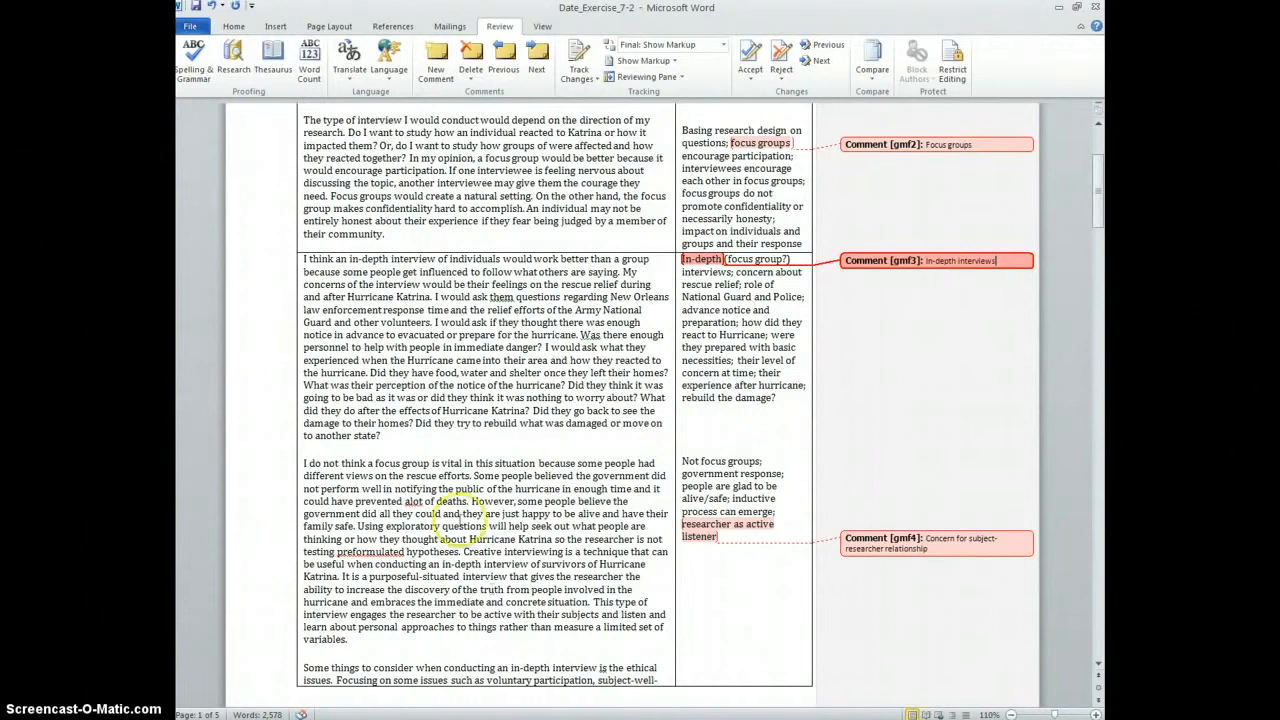
Start a new comment on the 'focus groups' phrase in the last notes cell
{"action": "left_click", "coordinate": [760, 458]}
{"action": "left_click_drag", "start_coordinate": [712, 460], "coordinate": [701, 460]}
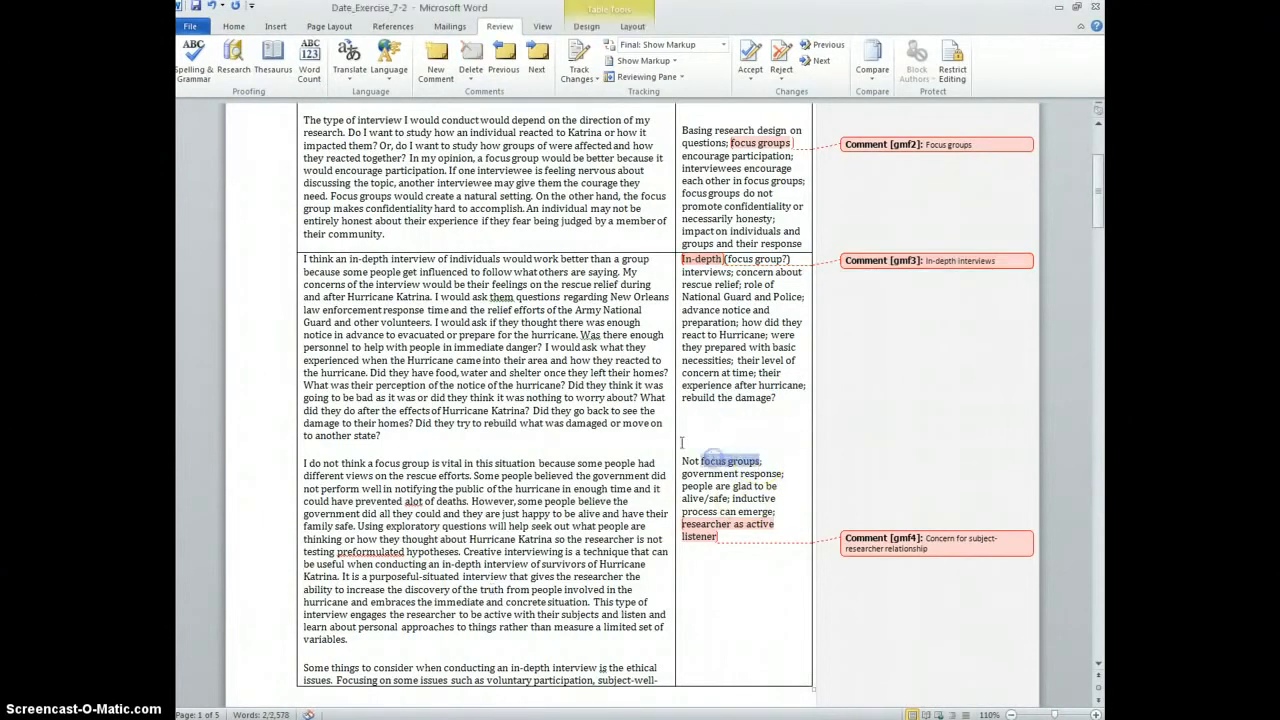
{"action": "left_click", "coordinate": [435, 62]}
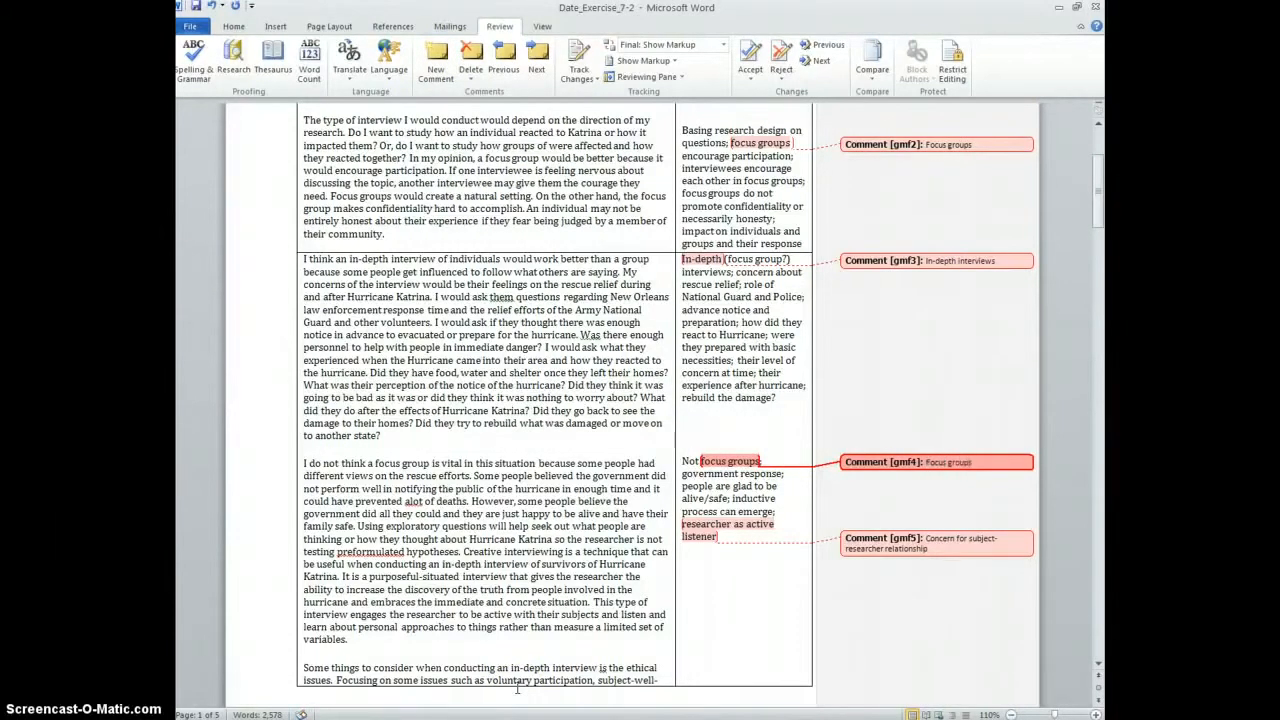
Finish the last note's 'Focus groups' comment and scroll through the table reviewing the five comments
{"action": "left_click", "coordinate": [904, 452]}
{"action": "scroll", "coordinate": [928, 460], "scroll_direction": "down", "scroll_amount": 5}
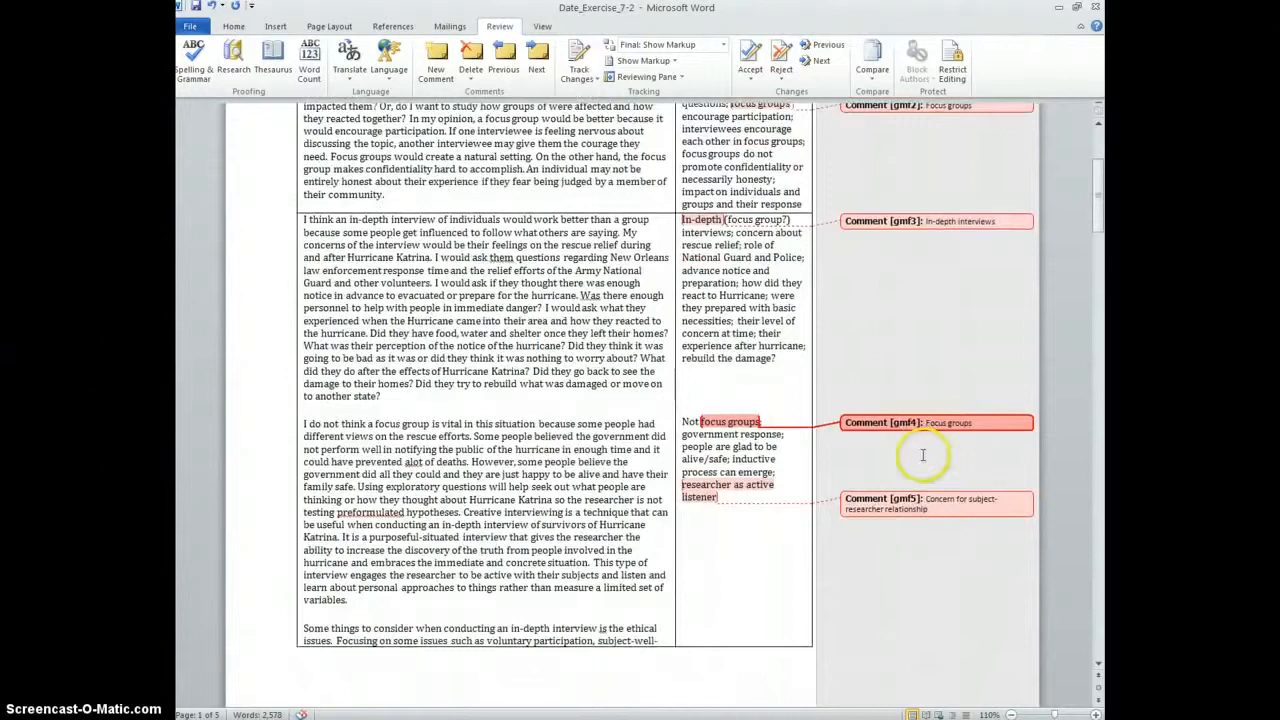
{"action": "scroll", "coordinate": [903, 531], "scroll_direction": "up", "scroll_amount": 8}
{"action": "scroll", "coordinate": [906, 391], "scroll_direction": "down", "scroll_amount": 12}
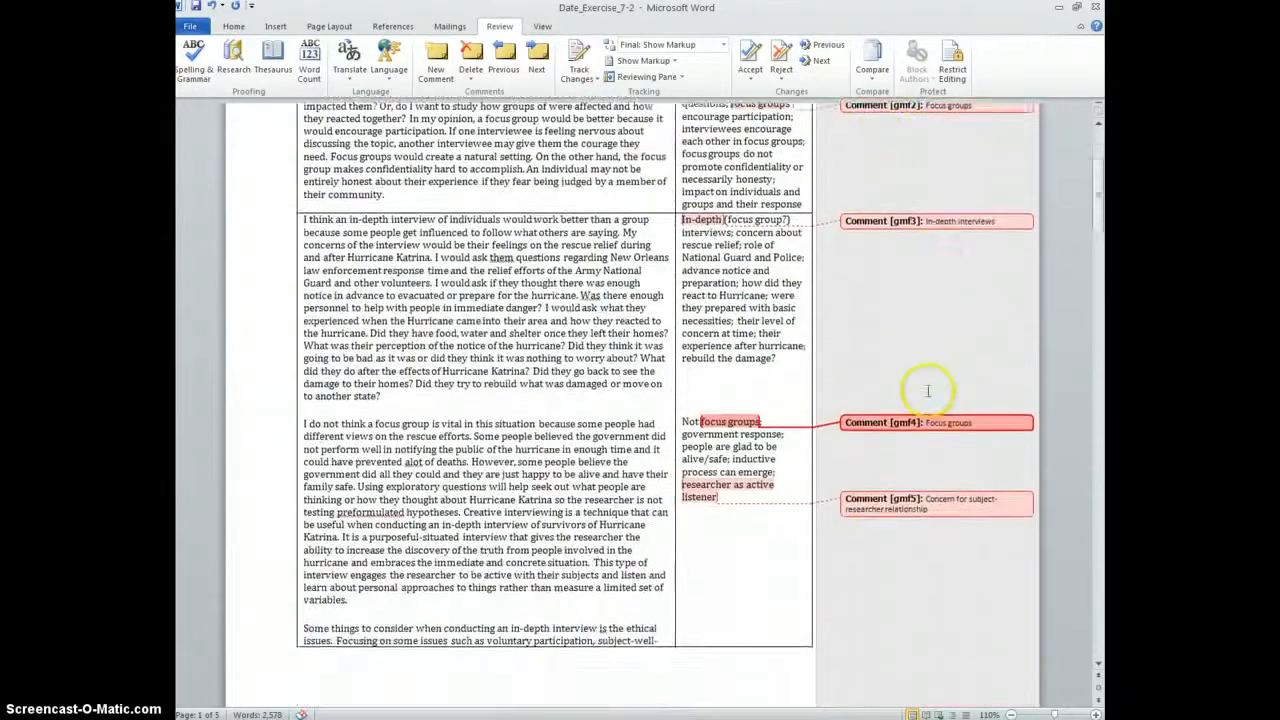
{"action": "scroll", "coordinate": [920, 380], "scroll_direction": "up", "scroll_amount": 4}
{"action": "scroll", "coordinate": [920, 380], "scroll_direction": "up", "scroll_amount": 12}
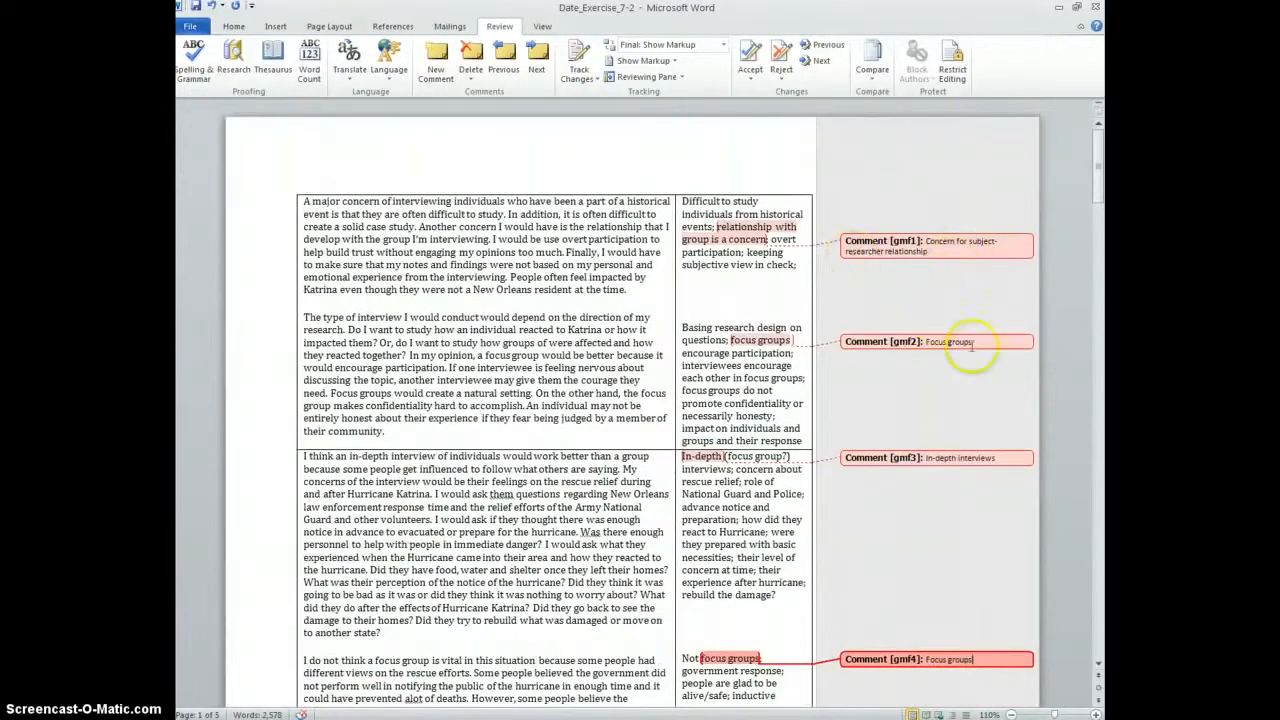
{"action": "scroll", "coordinate": [938, 627], "scroll_direction": "down", "scroll_amount": 2}
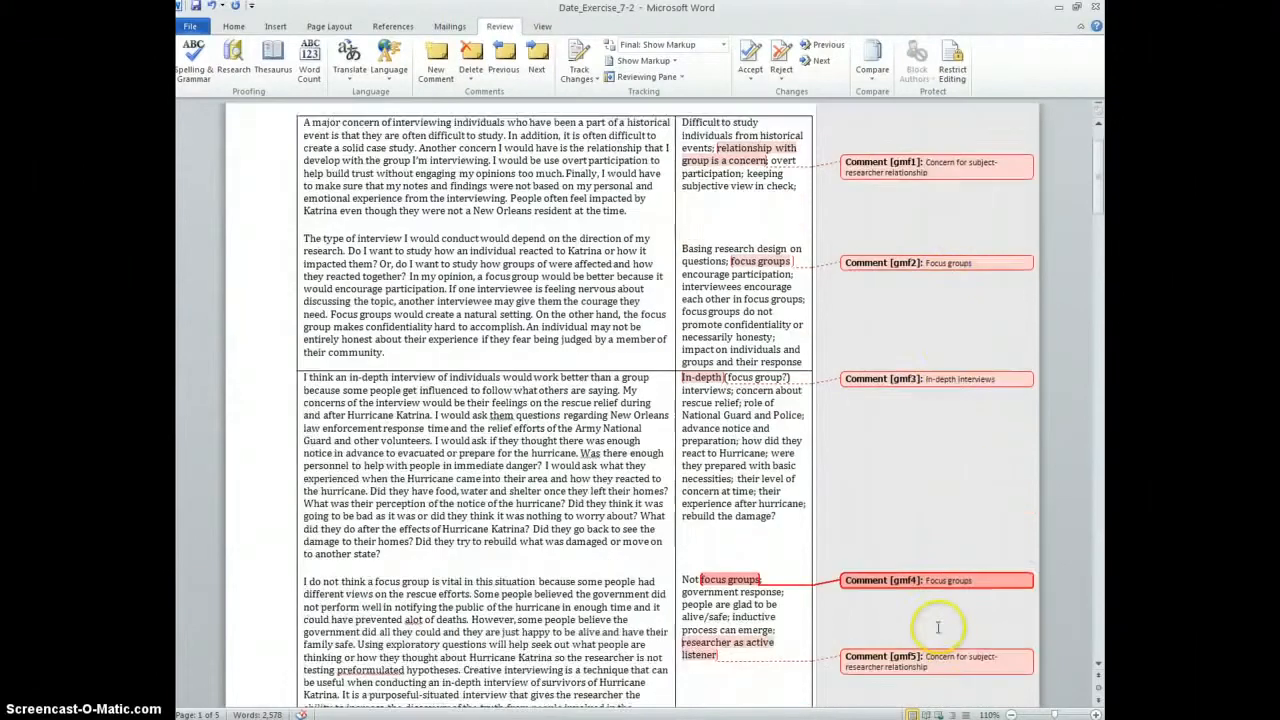
{"action": "scroll", "coordinate": [938, 627], "scroll_direction": "down", "scroll_amount": 2}
{"action": "scroll", "coordinate": [1100, 155], "scroll_direction": "up", "scroll_amount": 1}
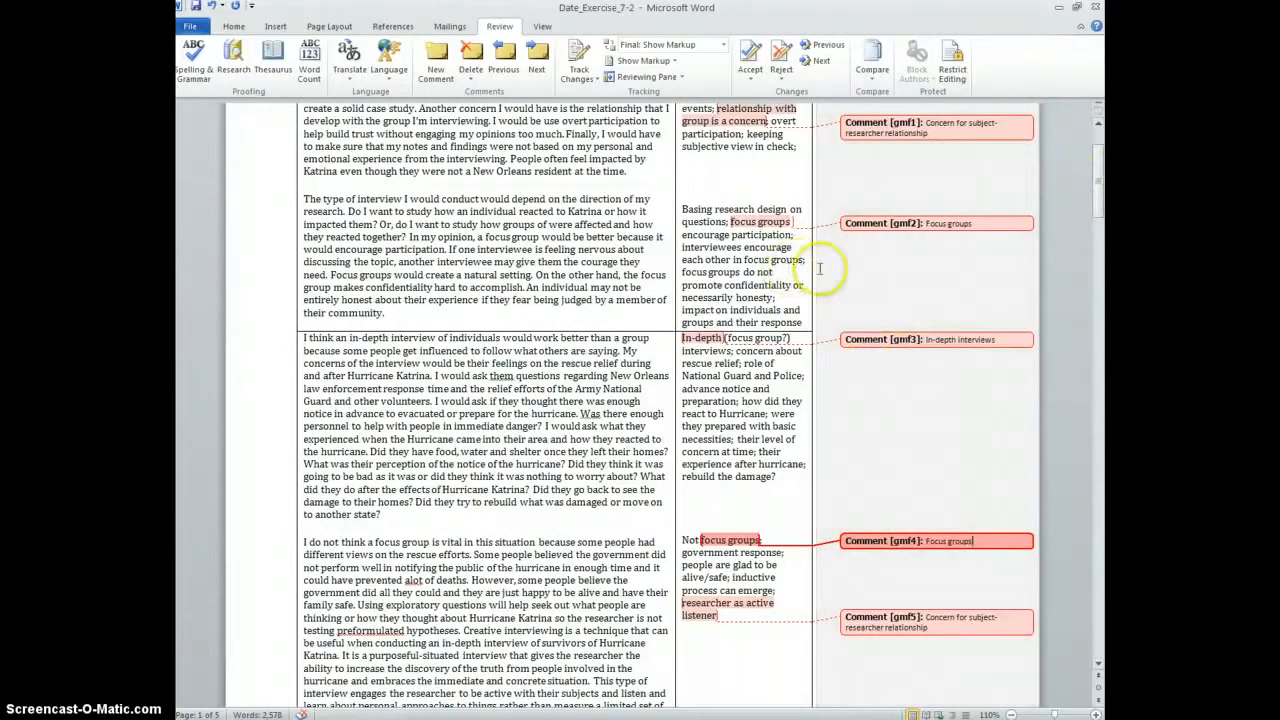
{"action": "scroll", "coordinate": [934, 277], "scroll_direction": "down", "scroll_amount": 3}
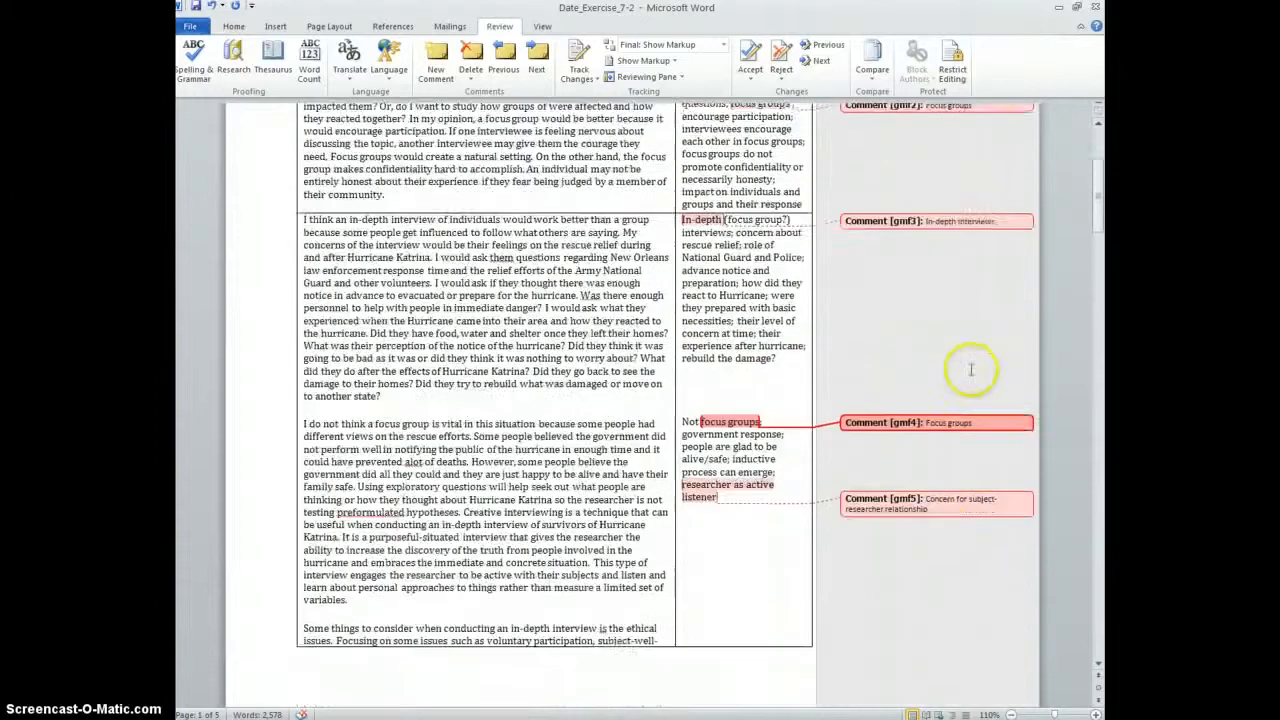
{"action": "scroll", "coordinate": [545, 530], "scroll_direction": "up", "scroll_amount": 6}
{"action": "scroll", "coordinate": [390, 400], "scroll_direction": "down", "scroll_amount": 6}
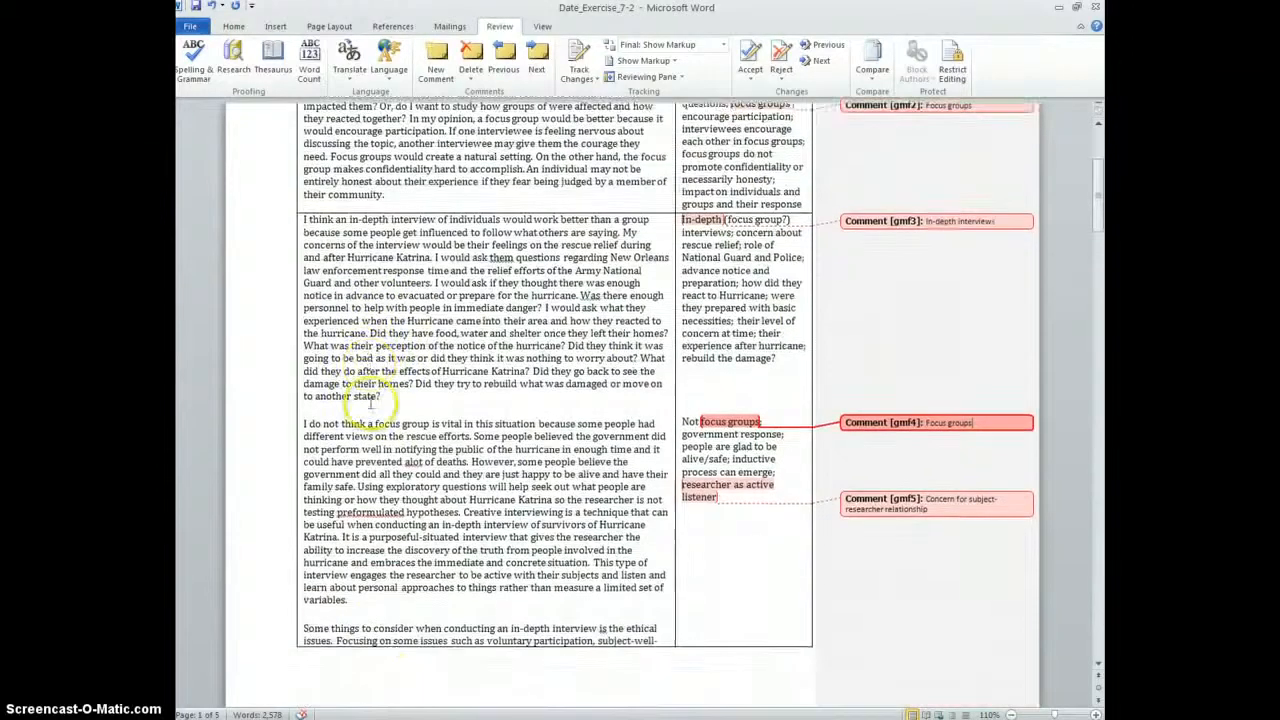
{"action": "scroll", "coordinate": [370, 403], "scroll_direction": "down", "scroll_amount": 6}
{"action": "scroll", "coordinate": [340, 478], "scroll_direction": "up", "scroll_amount": 10}
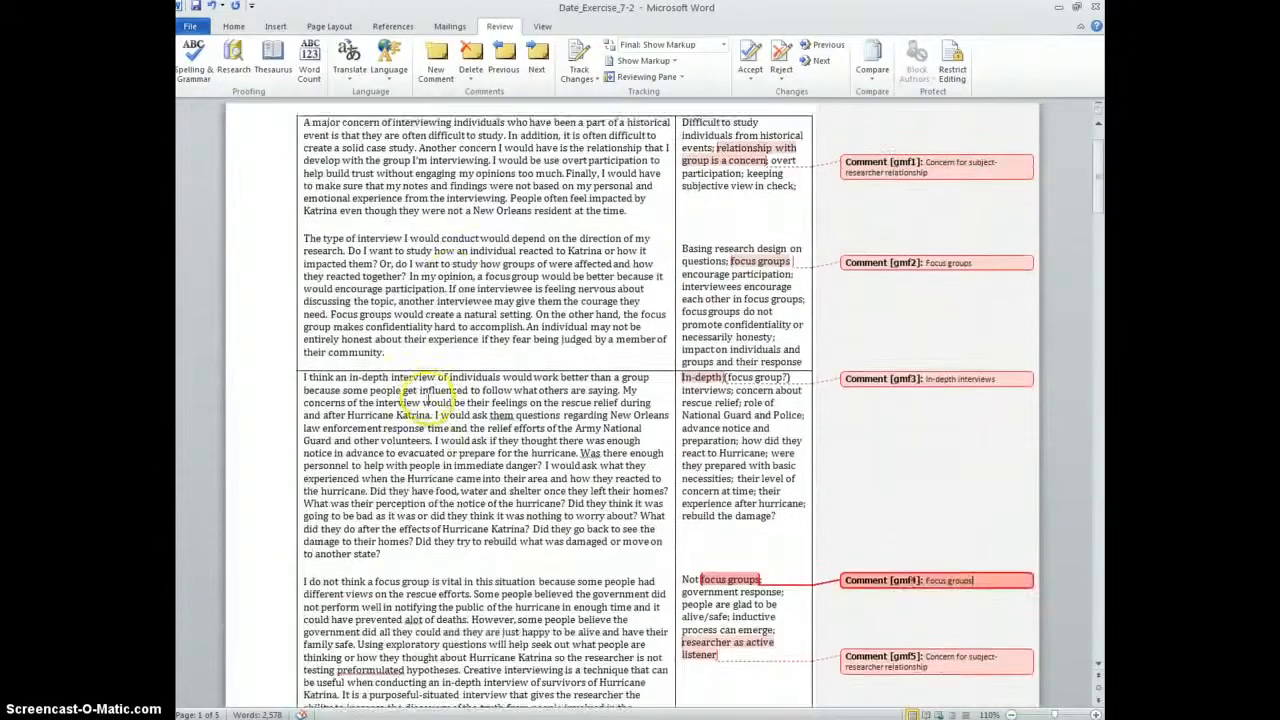
{"action": "scroll", "coordinate": [440, 380], "scroll_direction": "up", "scroll_amount": 2}
{"action": "scroll", "coordinate": [440, 490], "scroll_direction": "down", "scroll_amount": 12}
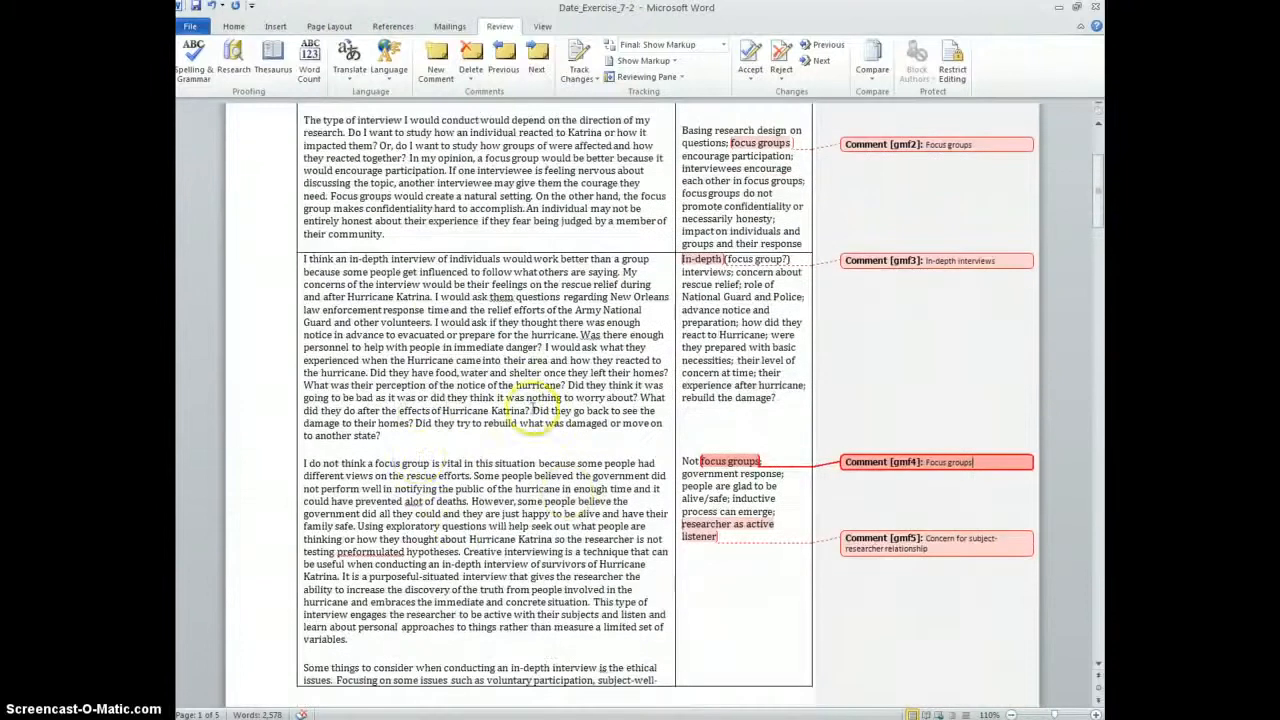
{"action": "scroll", "coordinate": [403, 380], "scroll_direction": "up", "scroll_amount": 12}
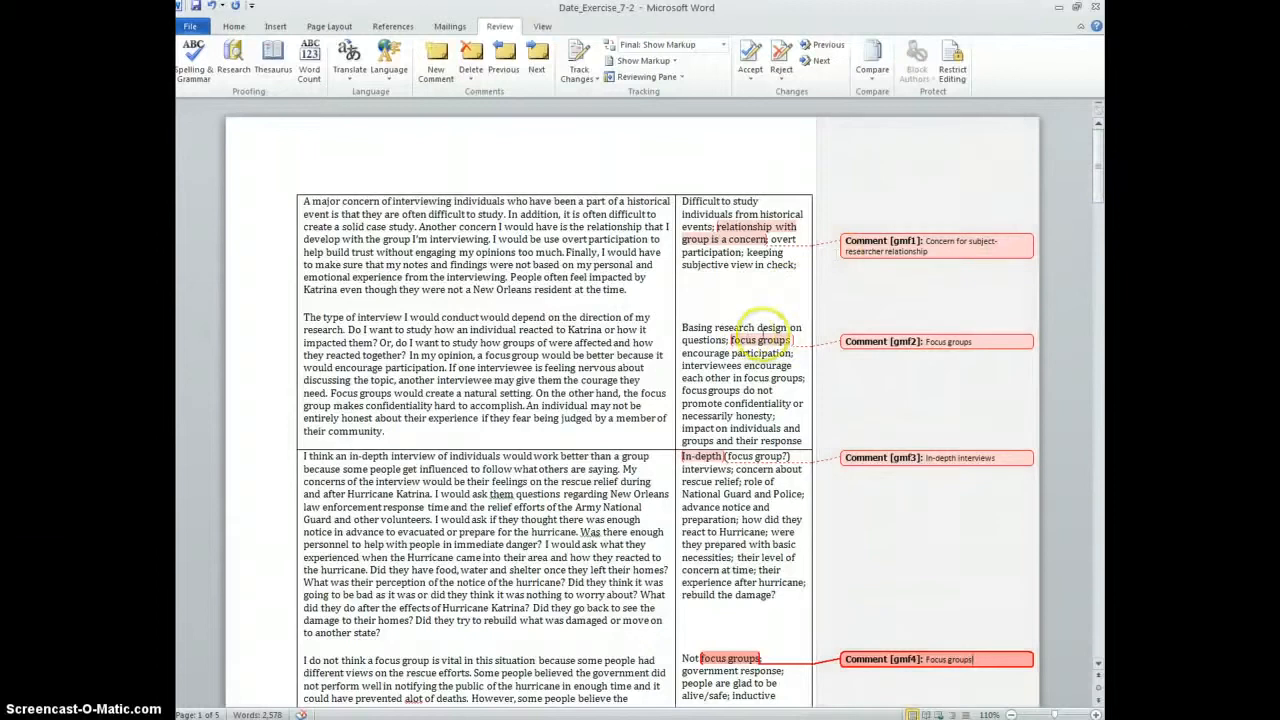
{"action": "scroll", "coordinate": [412, 408], "scroll_direction": "down", "scroll_amount": 1}
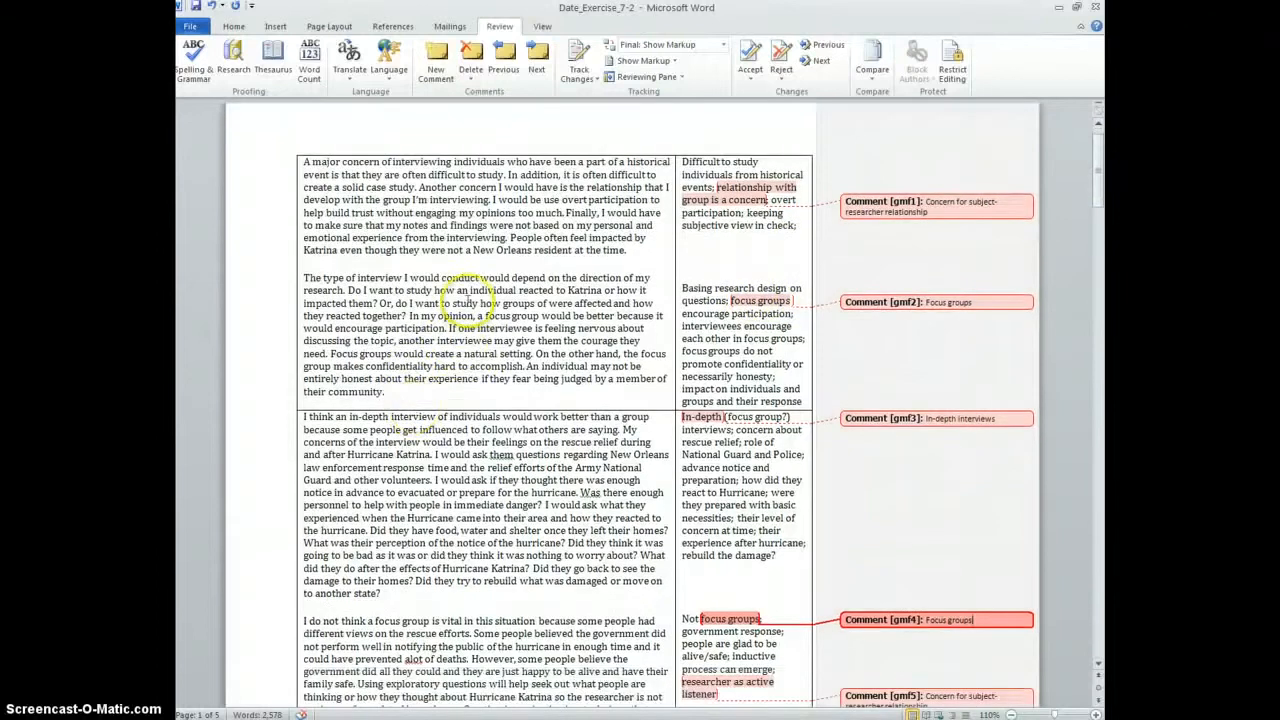
Comment 'Research questions' on the two sentences about reactions to Katrina, then select that comment's text
{"action": "left_click", "coordinate": [349, 290]}
{"action": "left_click_drag", "start_coordinate": [349, 290], "coordinate": [404, 310]}
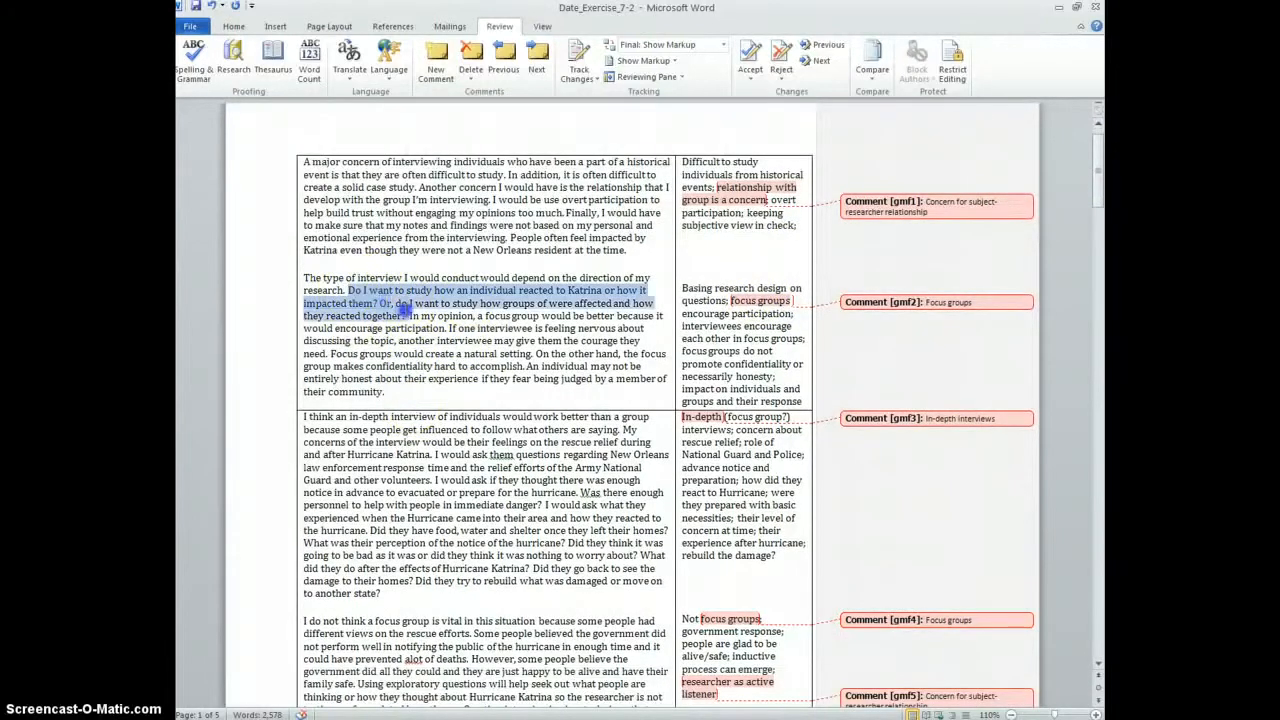
{"action": "left_click", "coordinate": [436, 68]}
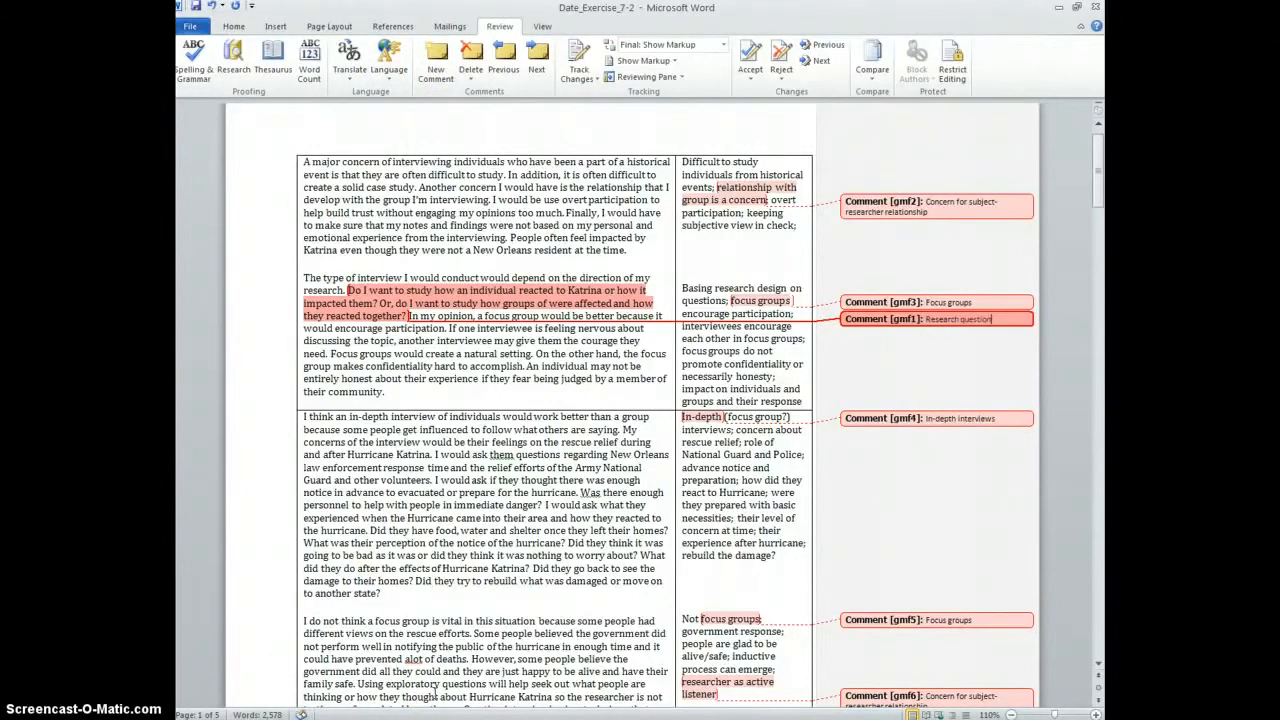
{"action": "scroll", "coordinate": [758, 480], "scroll_direction": "down", "scroll_amount": 3}
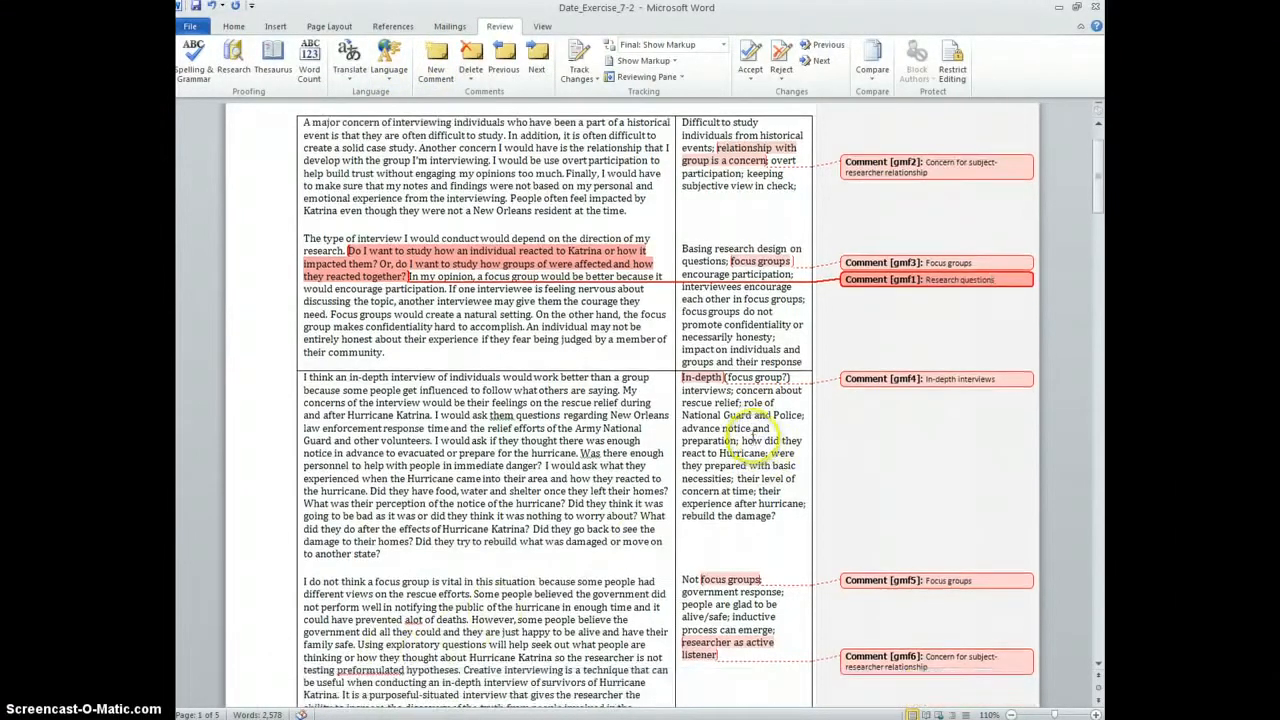
{"action": "triple_click", "coordinate": [1000, 198]}
{"action": "key", "text": "ctrl+c"}
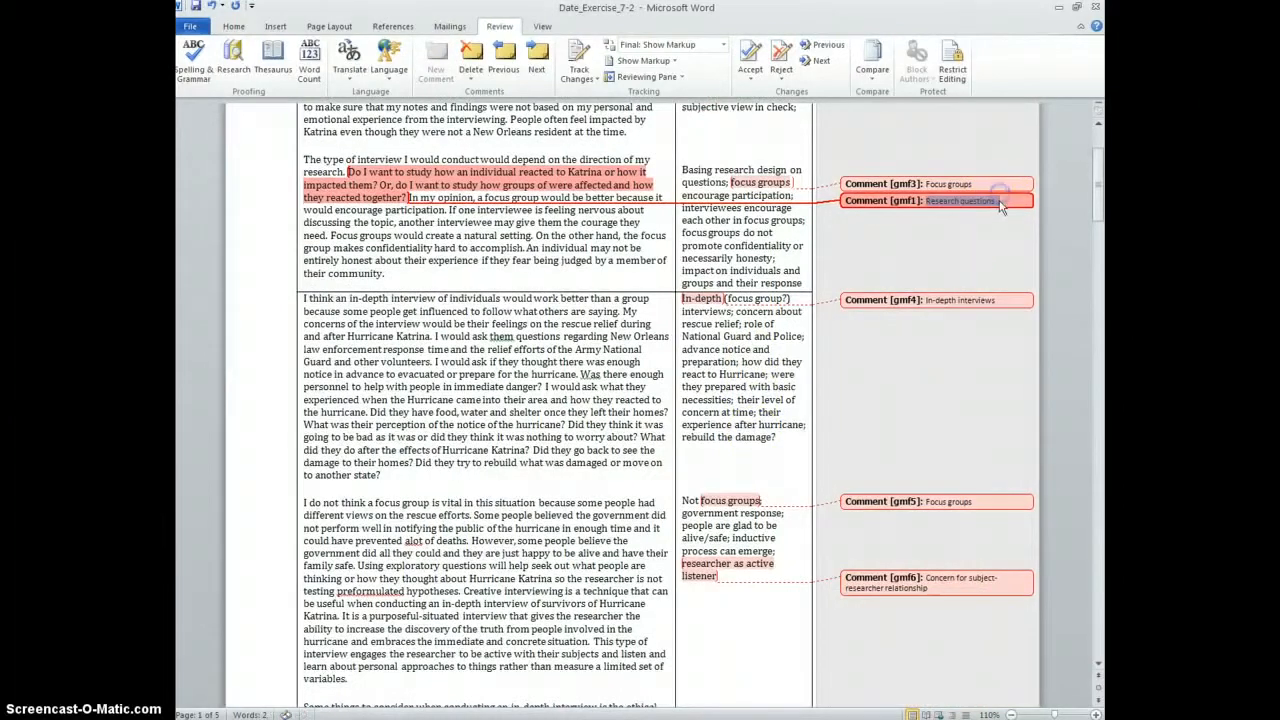
{"action": "left_click", "coordinate": [516, 424]}
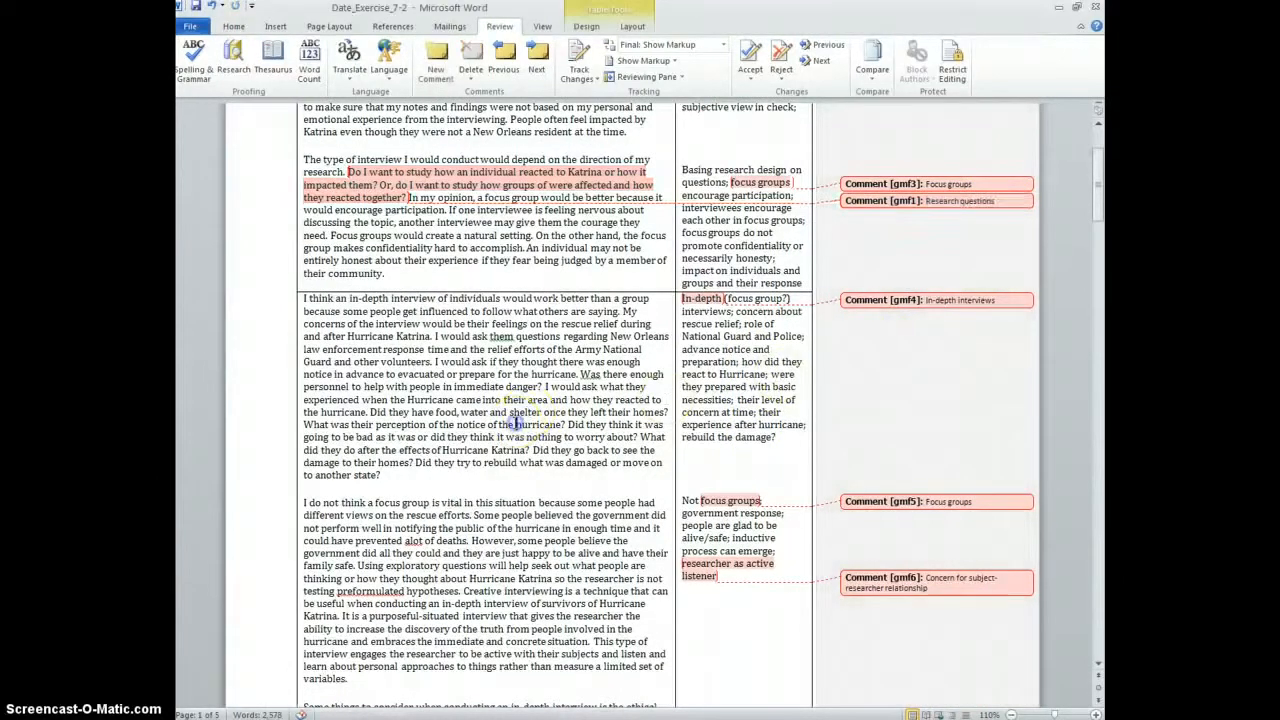
{"action": "scroll", "coordinate": [496, 413], "scroll_direction": "down", "scroll_amount": 2}
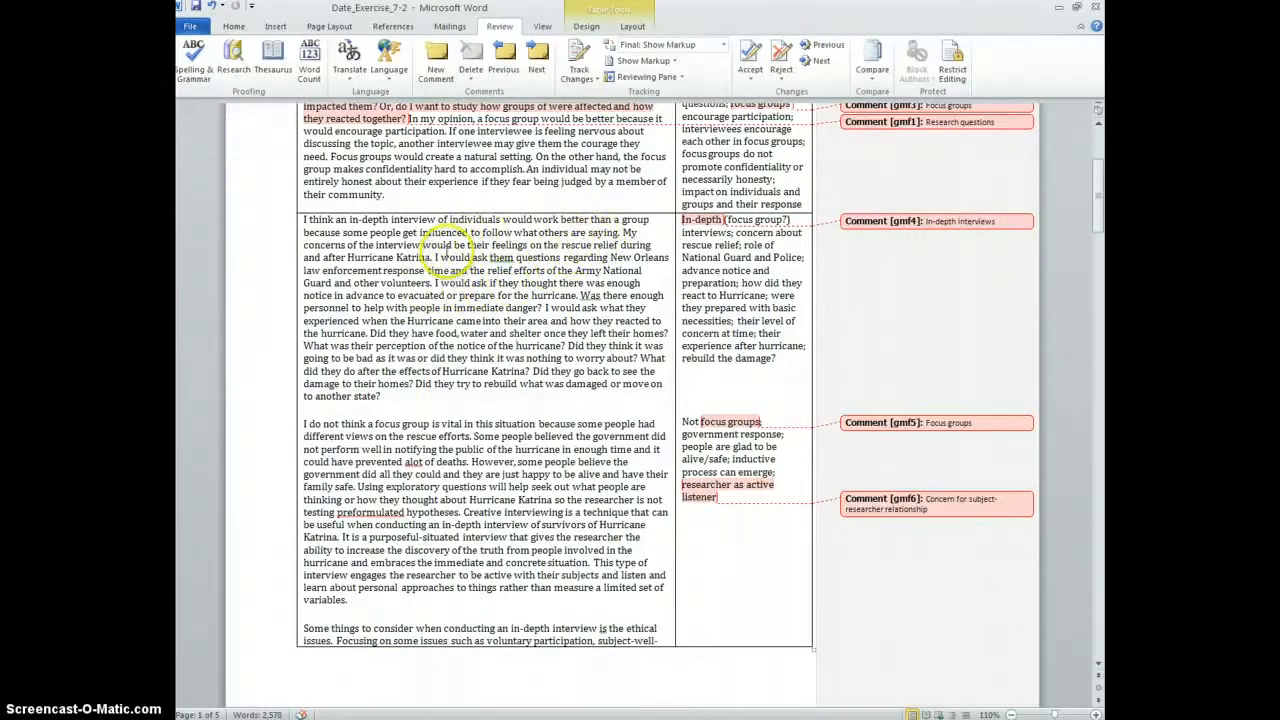
Tag the passage from 'I would ask them' to 'another state?' with a pasted 'Research questions' comment
{"action": "left_click_drag", "start_coordinate": [435, 257], "coordinate": [445, 395]}
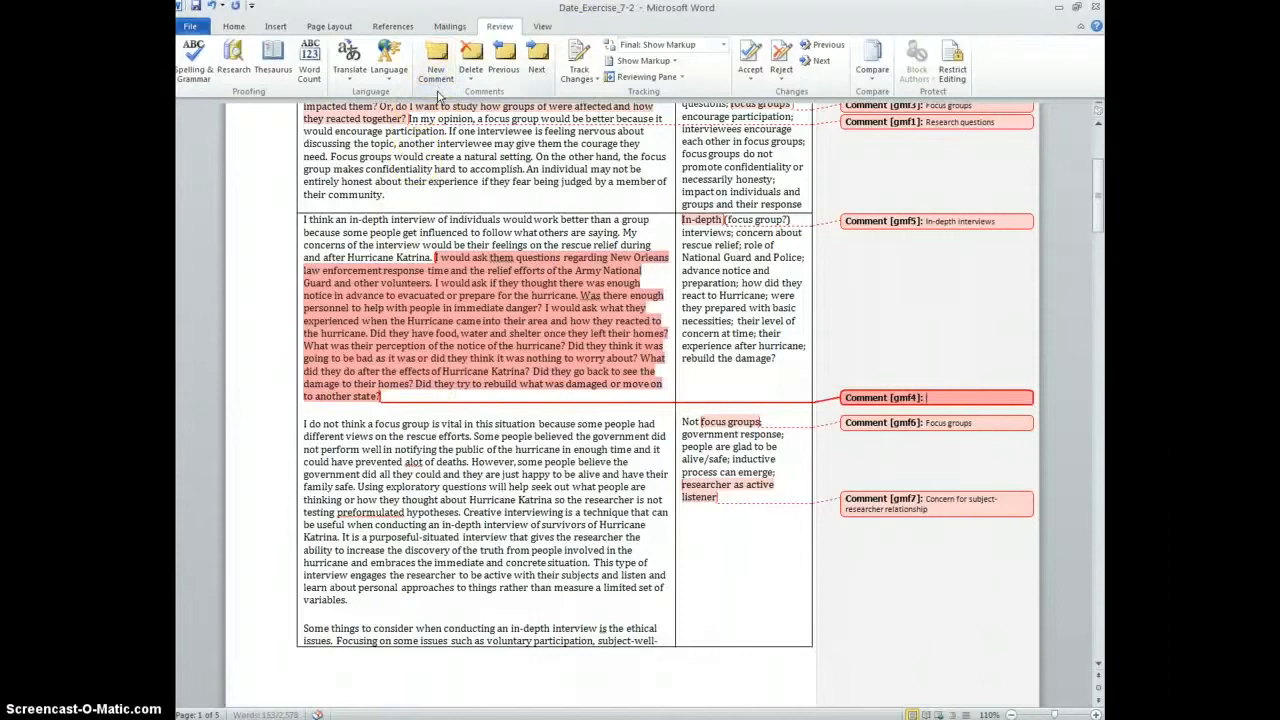
{"action": "key", "text": "ctrl+v"}
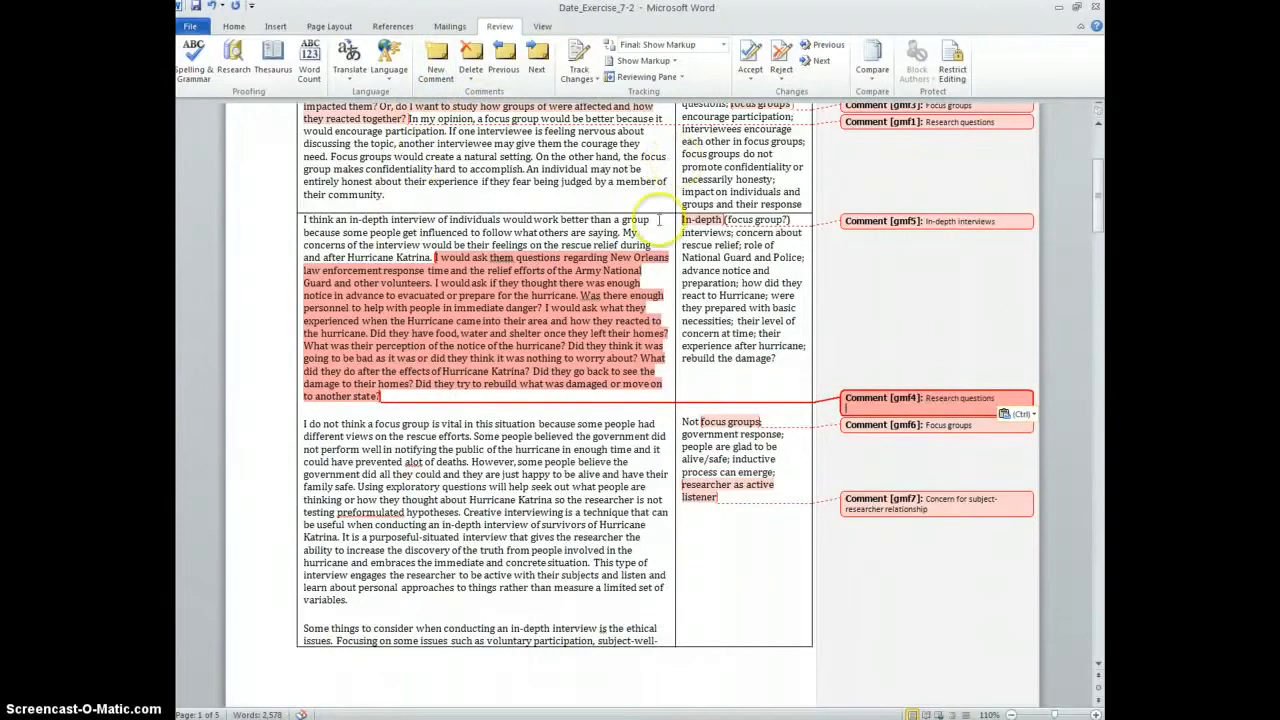
{"action": "left_click", "coordinate": [570, 418]}
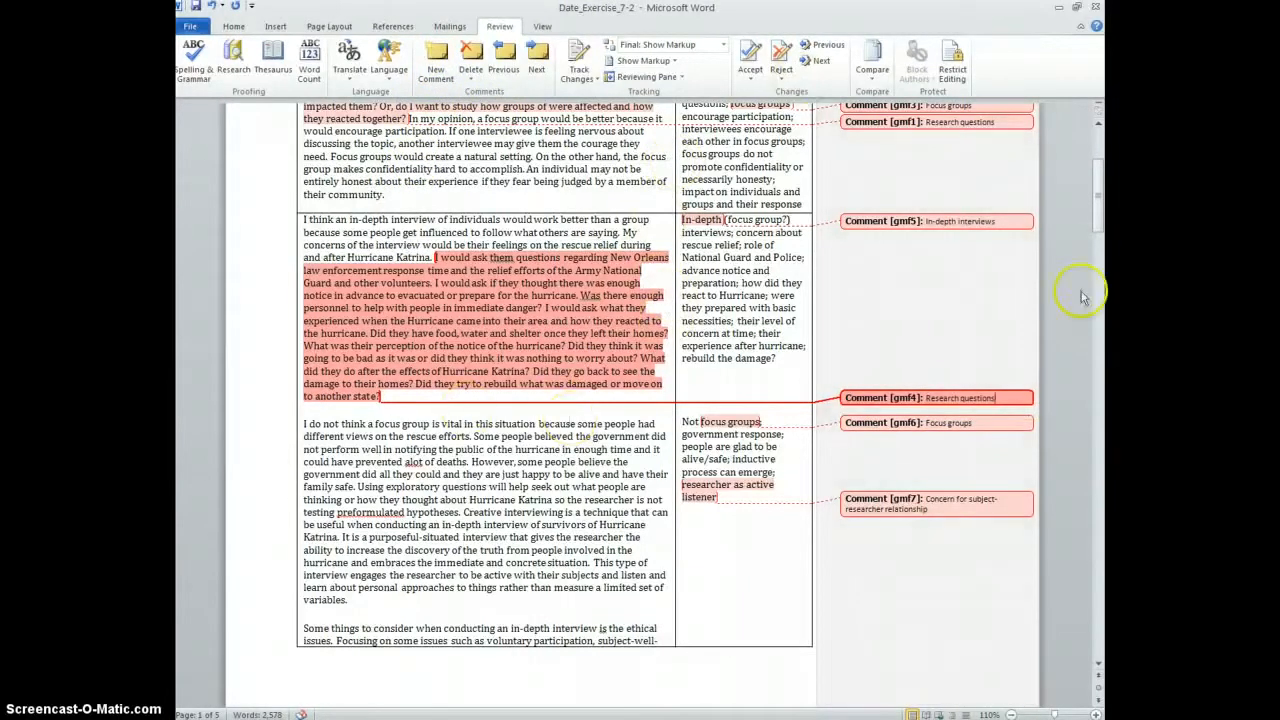
{"action": "scroll", "coordinate": [885, 330], "scroll_direction": "up", "scroll_amount": 5}
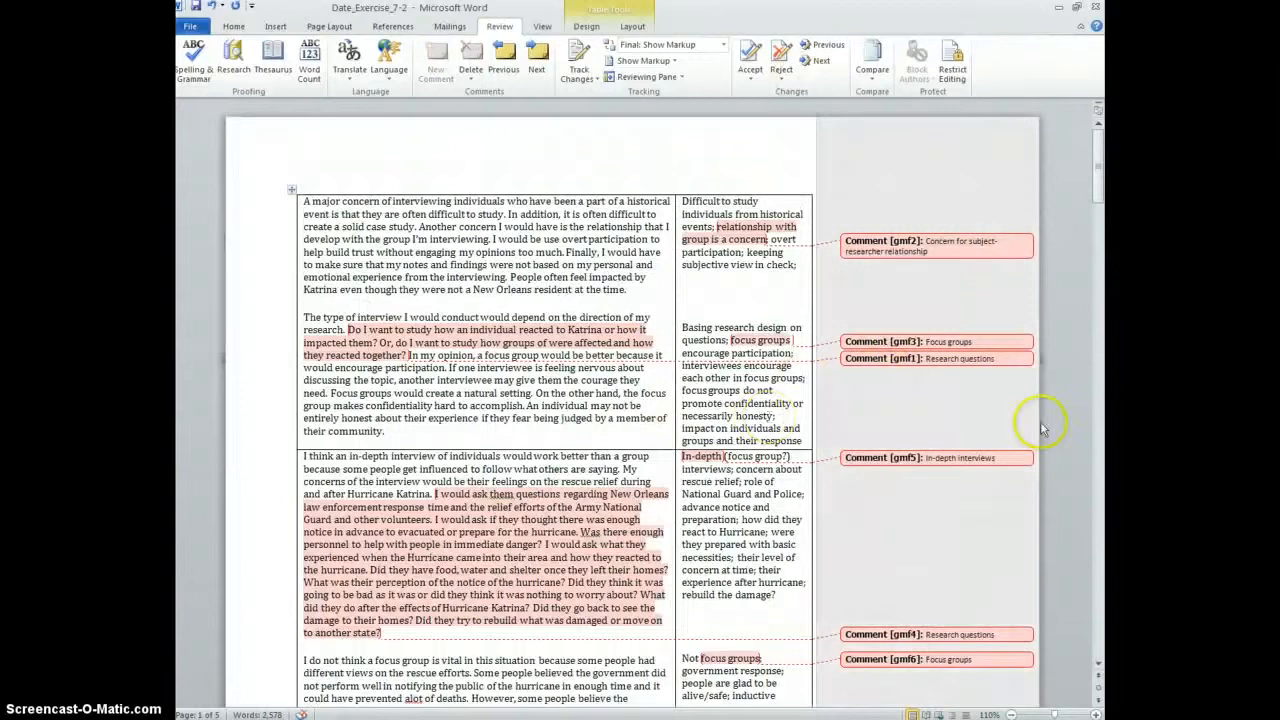
{"action": "left_click", "coordinate": [604, 252]}
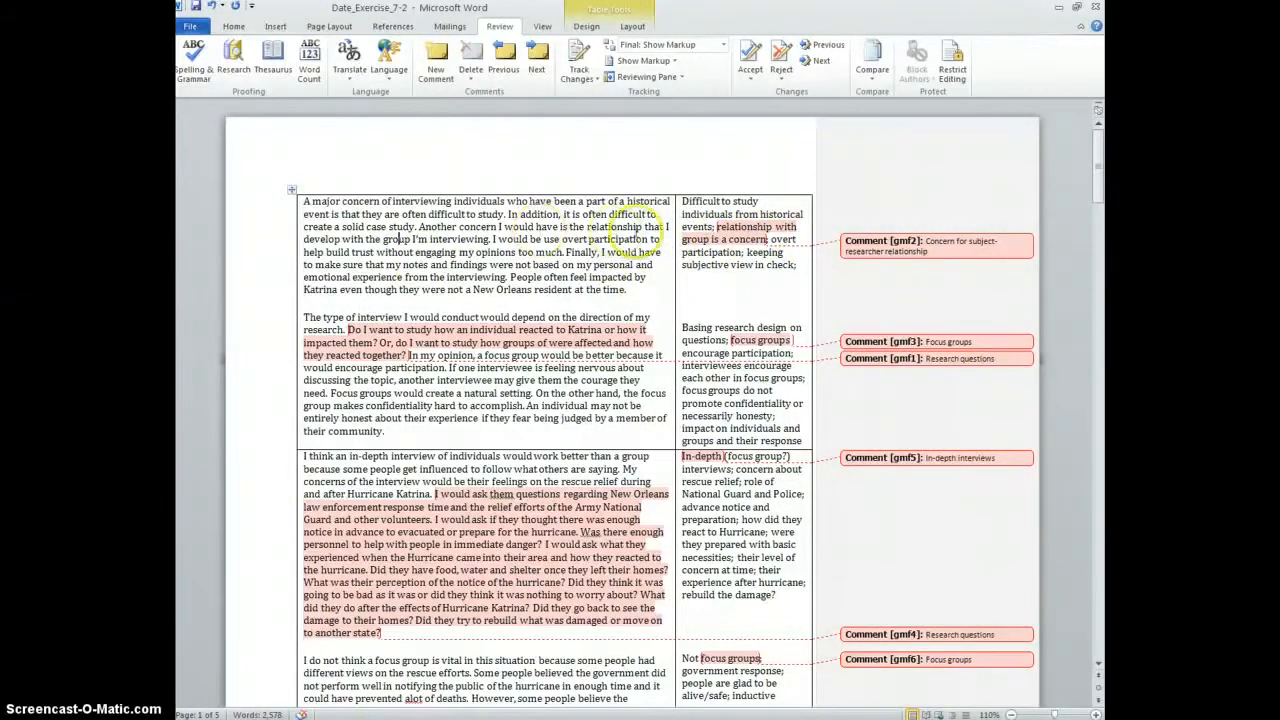
{"action": "scroll", "coordinate": [548, 356], "scroll_direction": "down", "scroll_amount": 3}
{"action": "scroll", "coordinate": [548, 356], "scroll_direction": "down", "scroll_amount": 20}
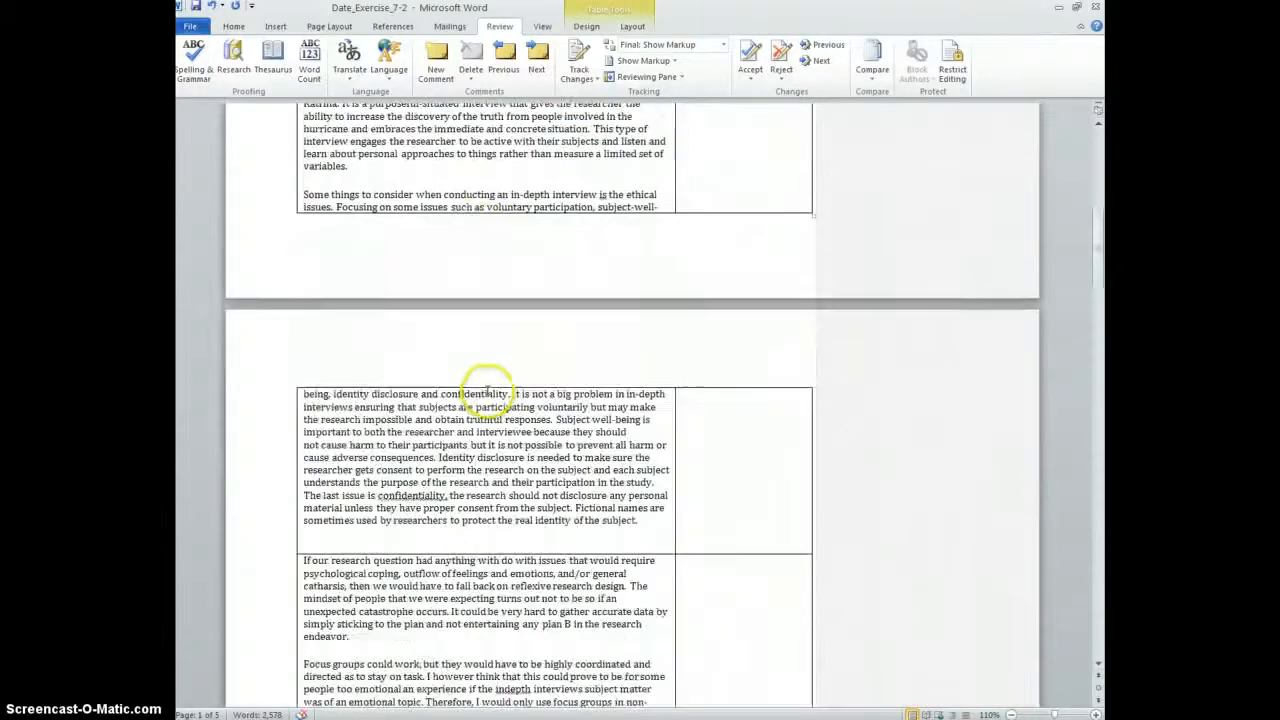
{"action": "scroll", "coordinate": [488, 385], "scroll_direction": "down", "scroll_amount": 15}
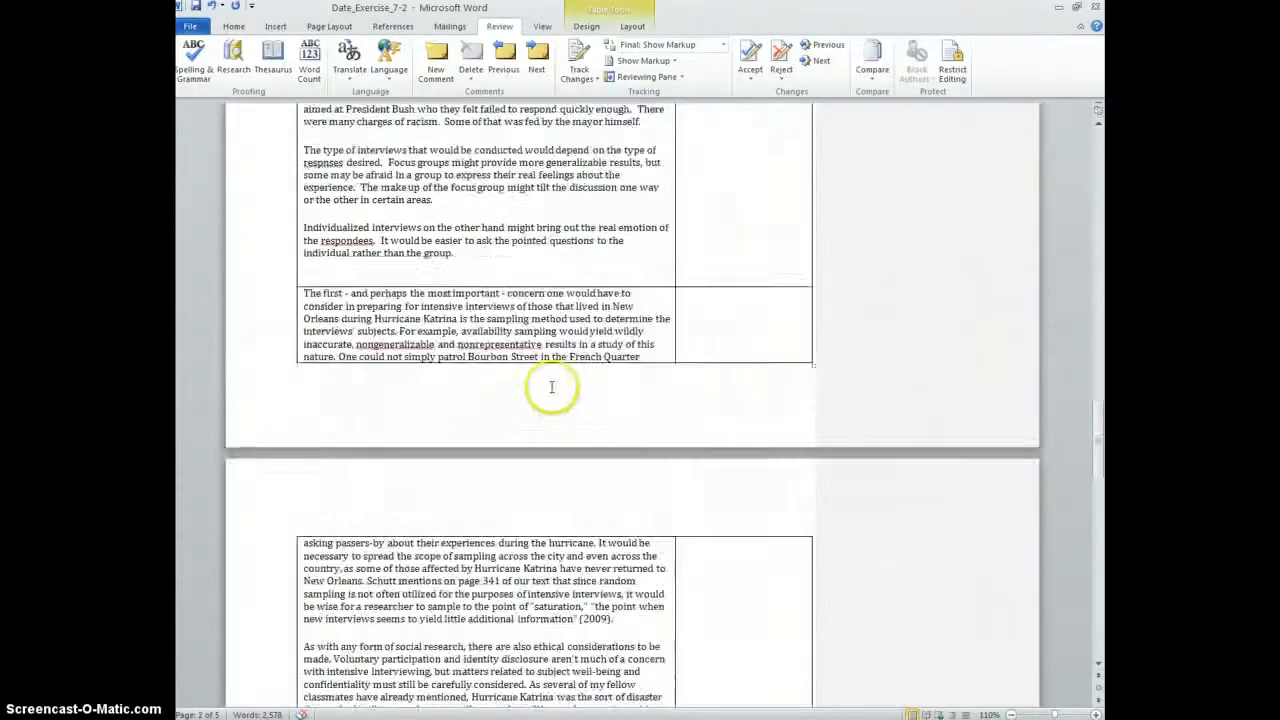
{"action": "scroll", "coordinate": [982, 476], "scroll_direction": "down", "scroll_amount": 3}
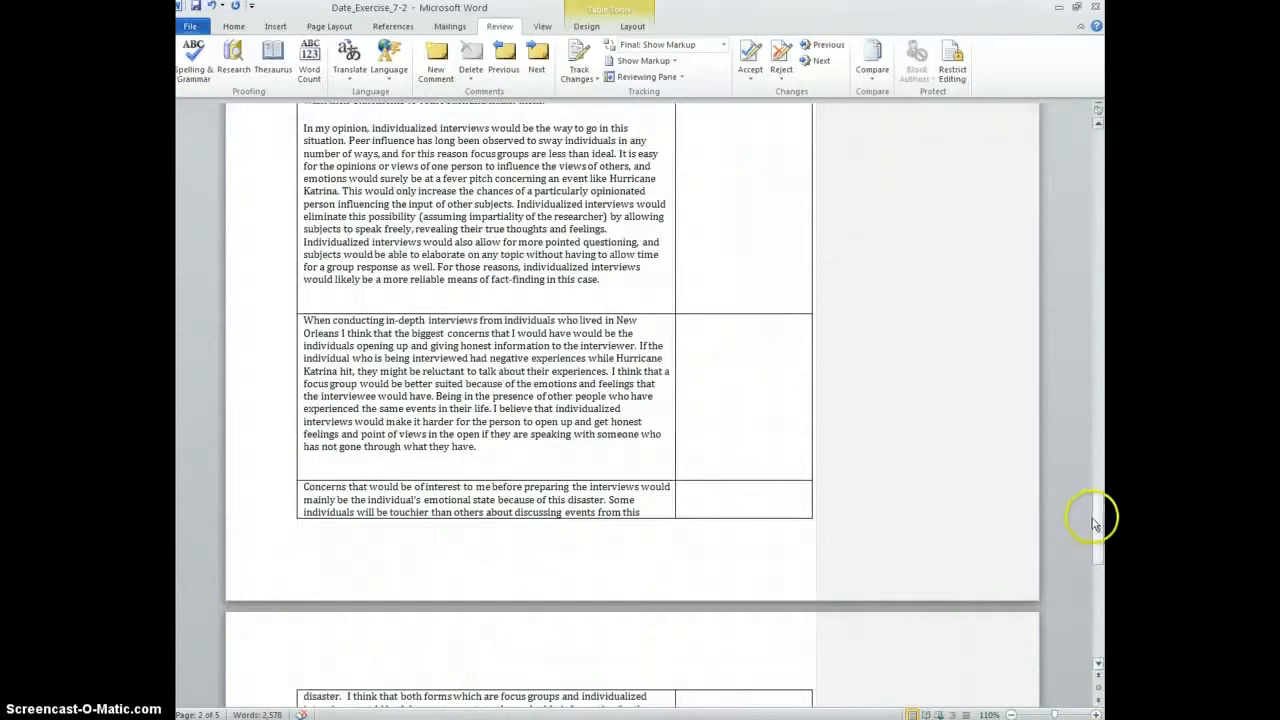
{"action": "left_click_drag", "start_coordinate": [1095, 522], "coordinate": [1093, 397]}
{"action": "left_click_drag", "start_coordinate": [1093, 527], "coordinate": [1095, 165]}
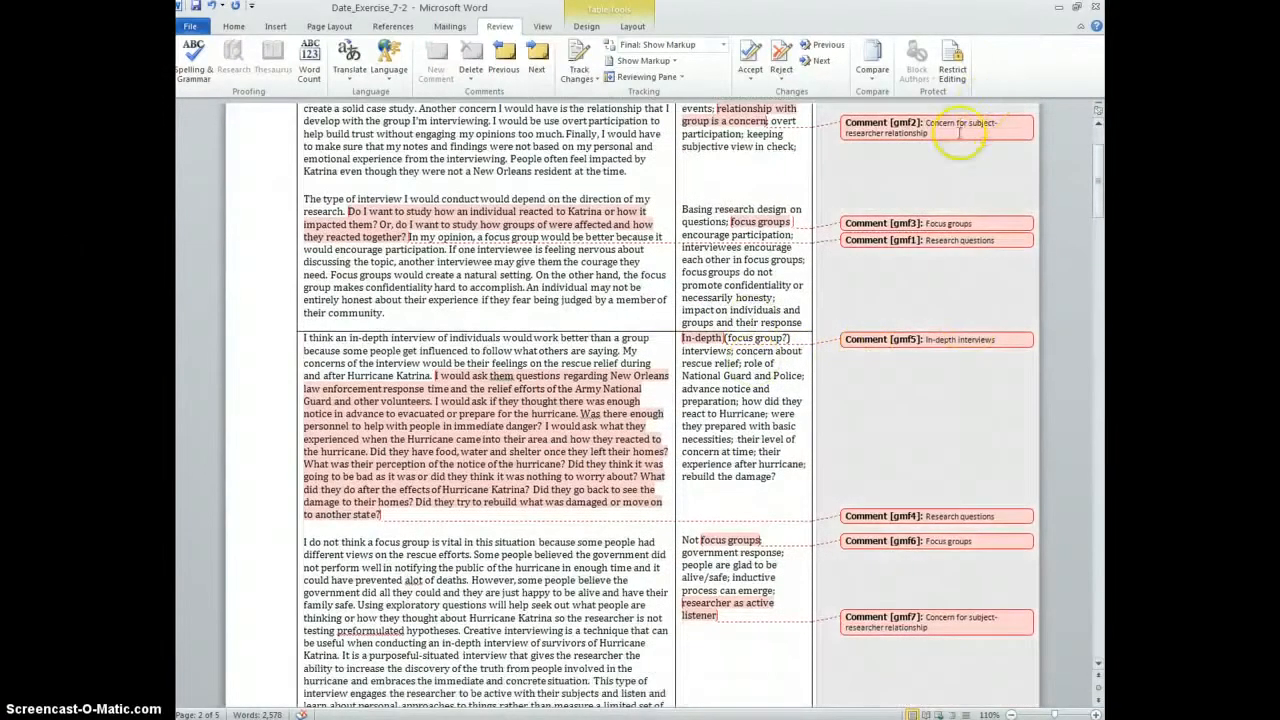
{"action": "scroll", "coordinate": [963, 405], "scroll_direction": "down", "scroll_amount": 3}
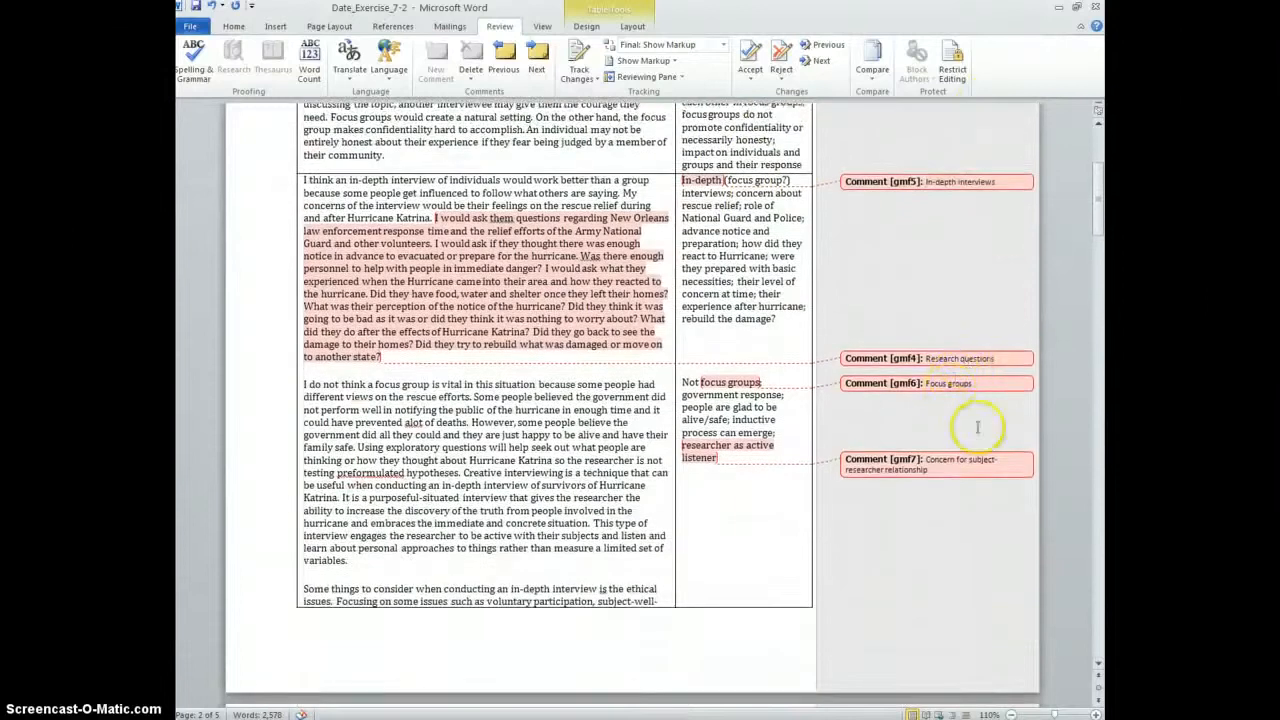
{"action": "left_click", "coordinate": [949, 392]}
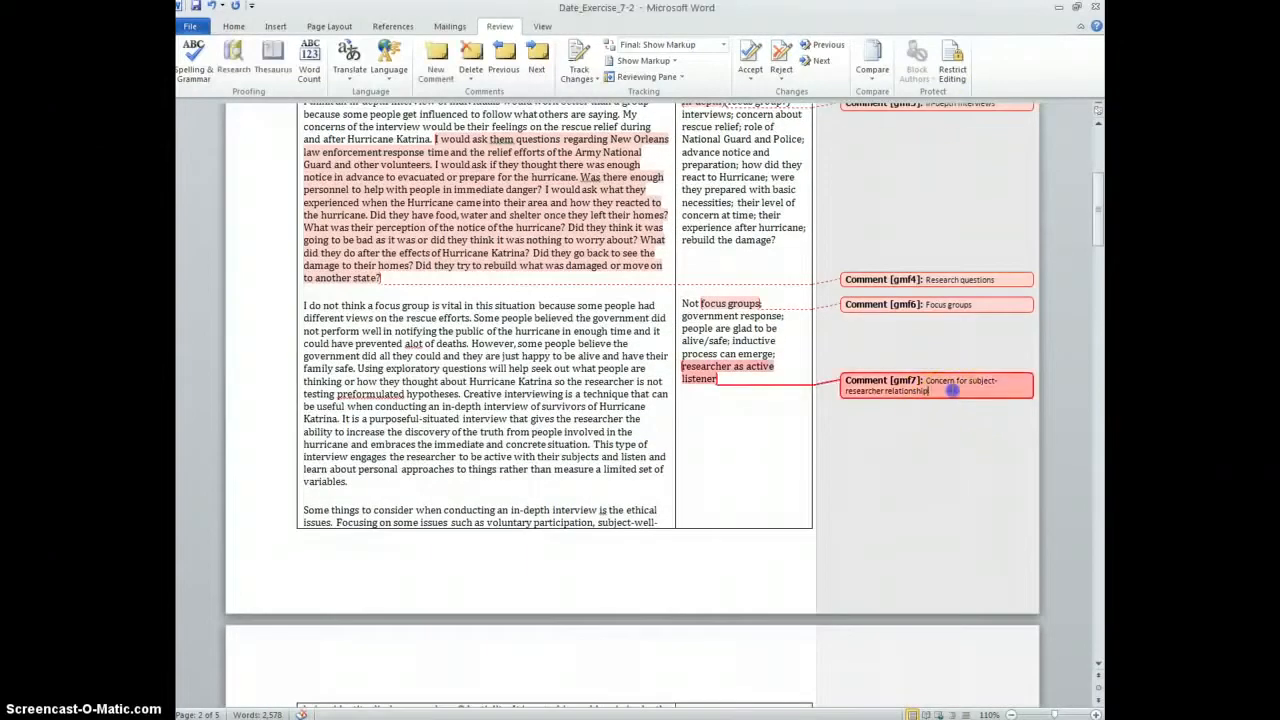
{"action": "scroll", "coordinate": [749, 460], "scroll_direction": "up", "scroll_amount": 5}
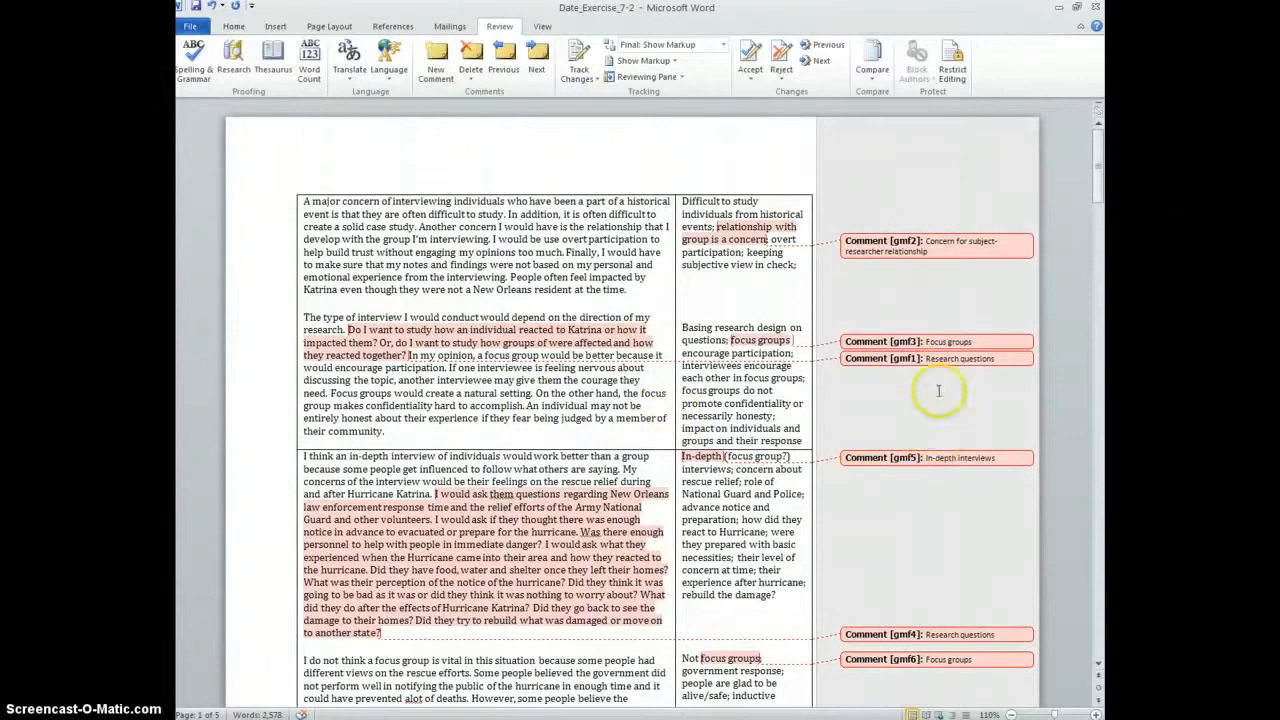
{"action": "left_click", "coordinate": [955, 360]}
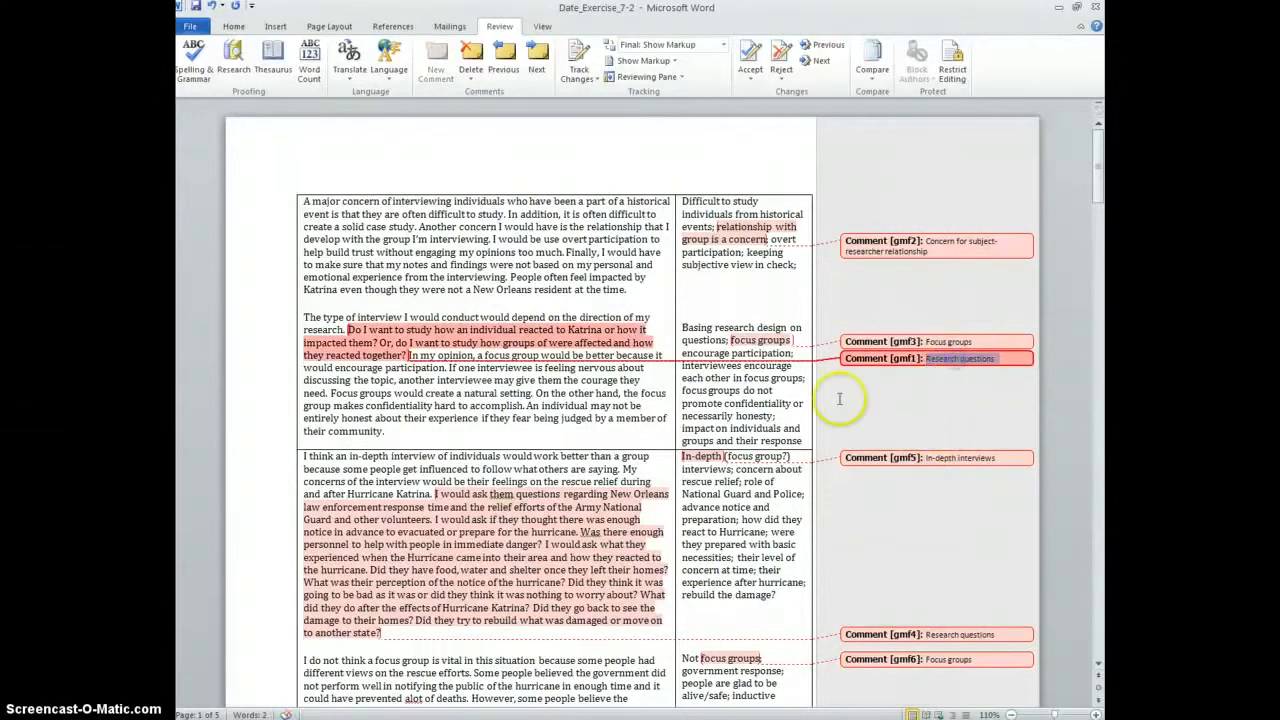
{"action": "left_click", "coordinate": [1002, 342]}
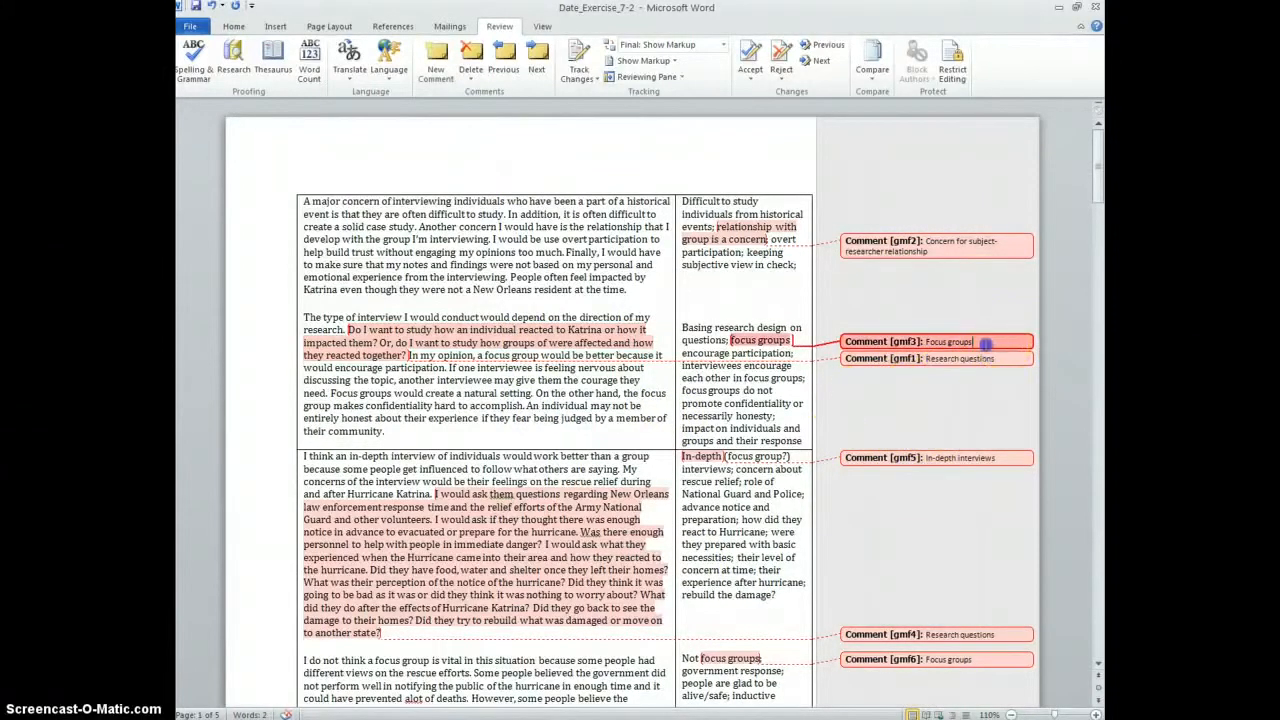
{"action": "scroll", "coordinate": [903, 345], "scroll_direction": "down", "scroll_amount": 3}
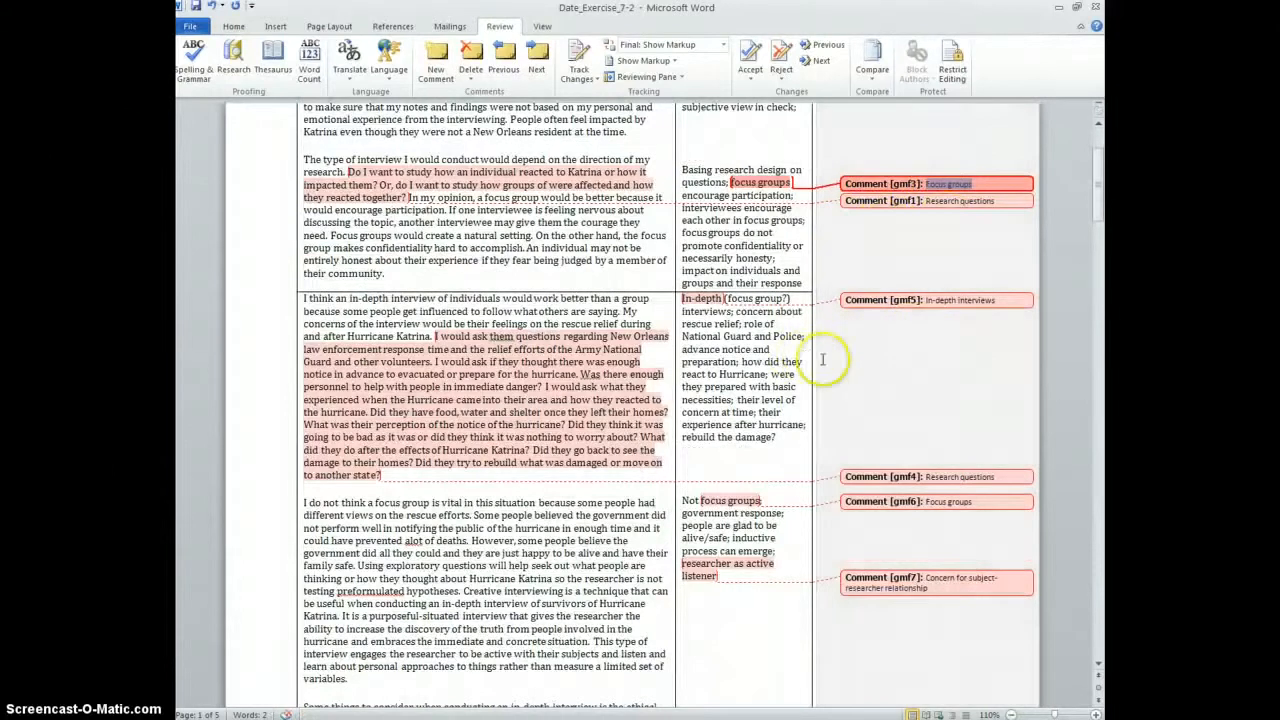
{"action": "scroll", "coordinate": [820, 354], "scroll_direction": "up", "scroll_amount": 2}
{"action": "scroll", "coordinate": [828, 363], "scroll_direction": "up", "scroll_amount": 1}
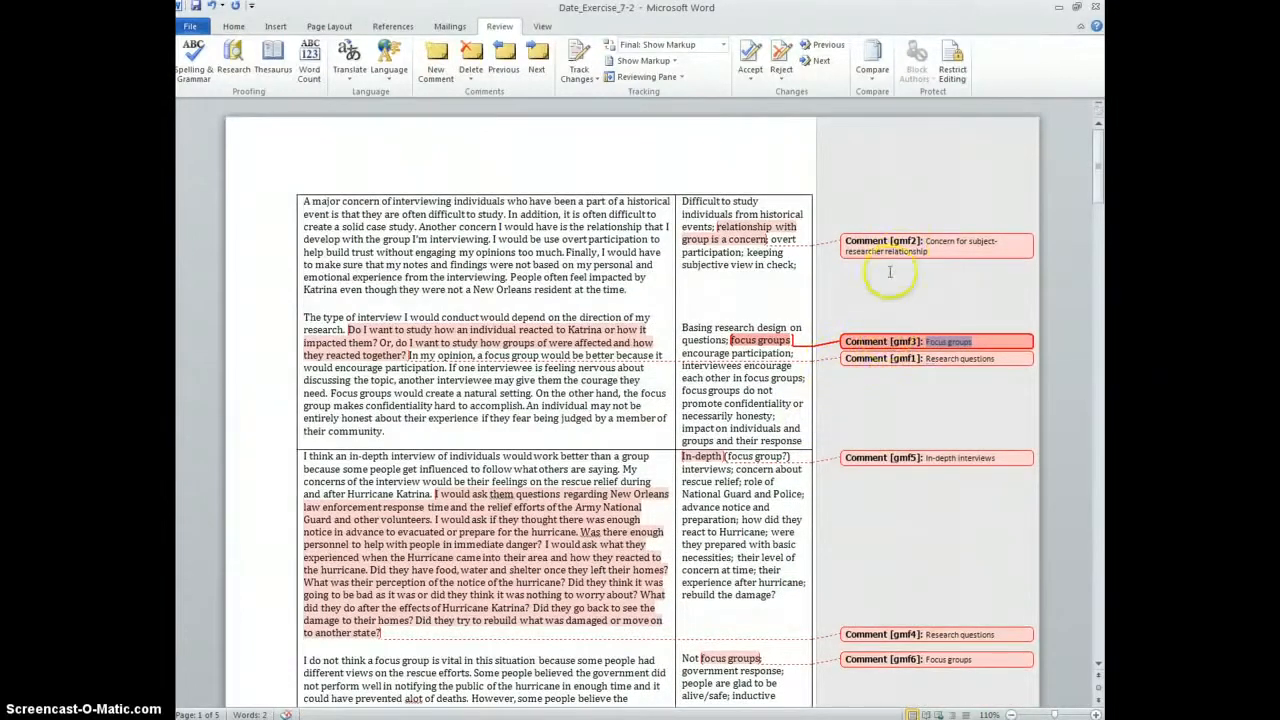
{"action": "left_click_drag", "start_coordinate": [929, 252], "coordinate": [928, 242]}
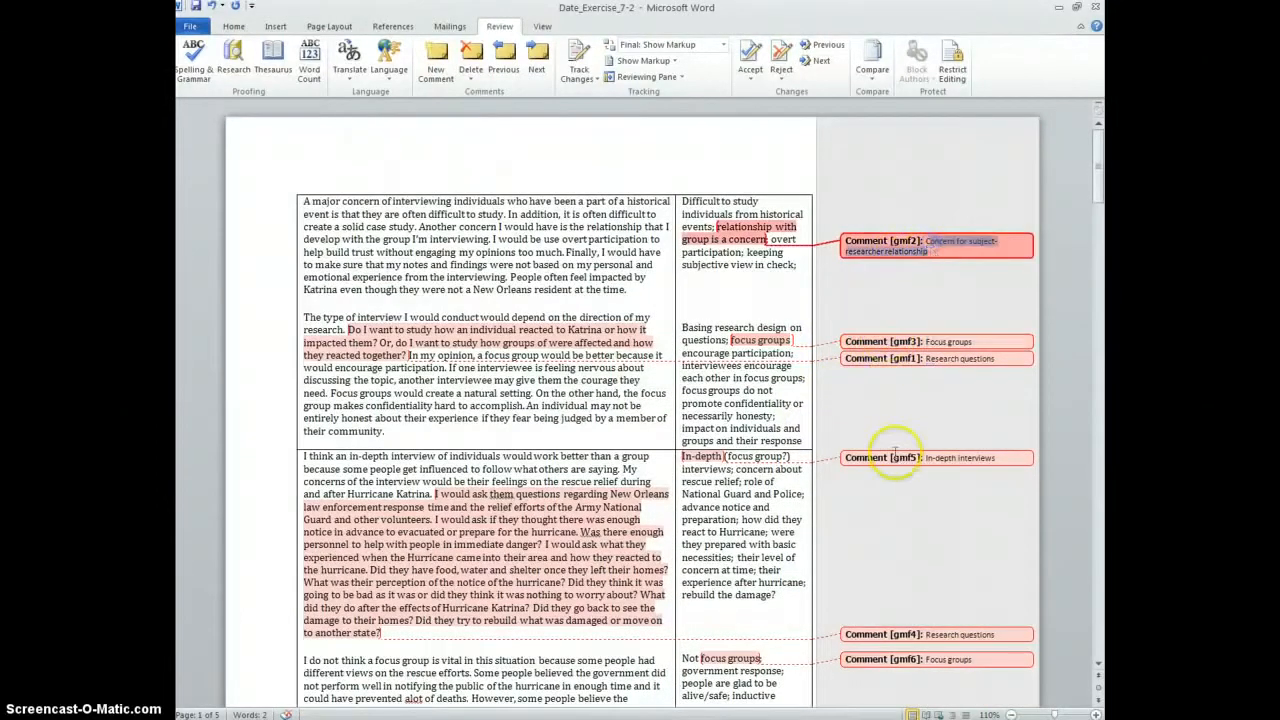
{"action": "scroll", "coordinate": [910, 475], "scroll_direction": "down", "scroll_amount": 2}
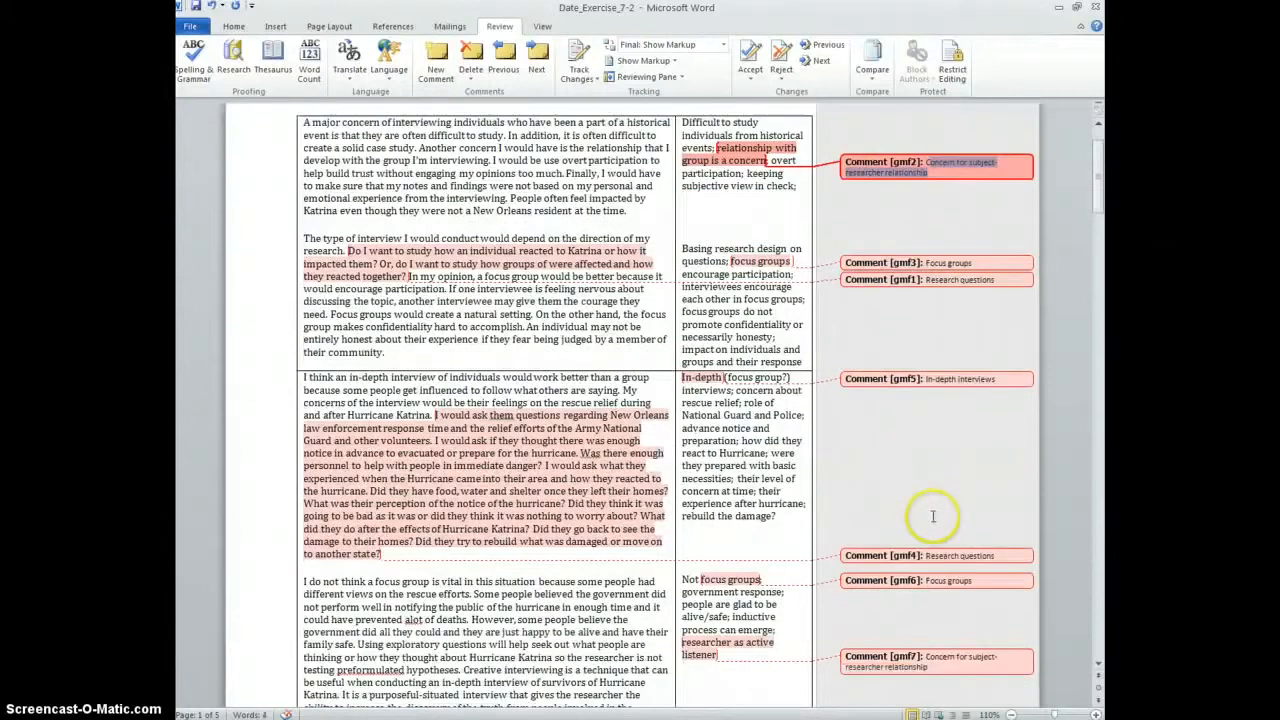
{"action": "scroll", "coordinate": [939, 505], "scroll_direction": "down", "scroll_amount": 3}
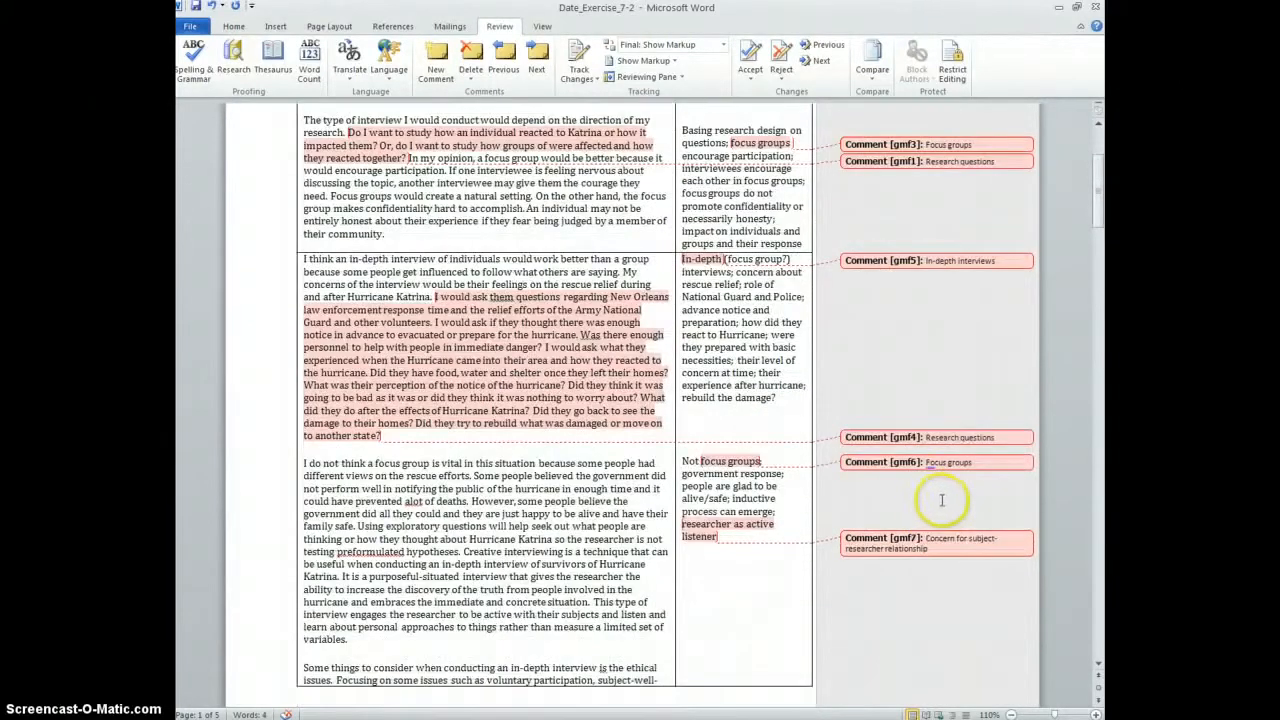